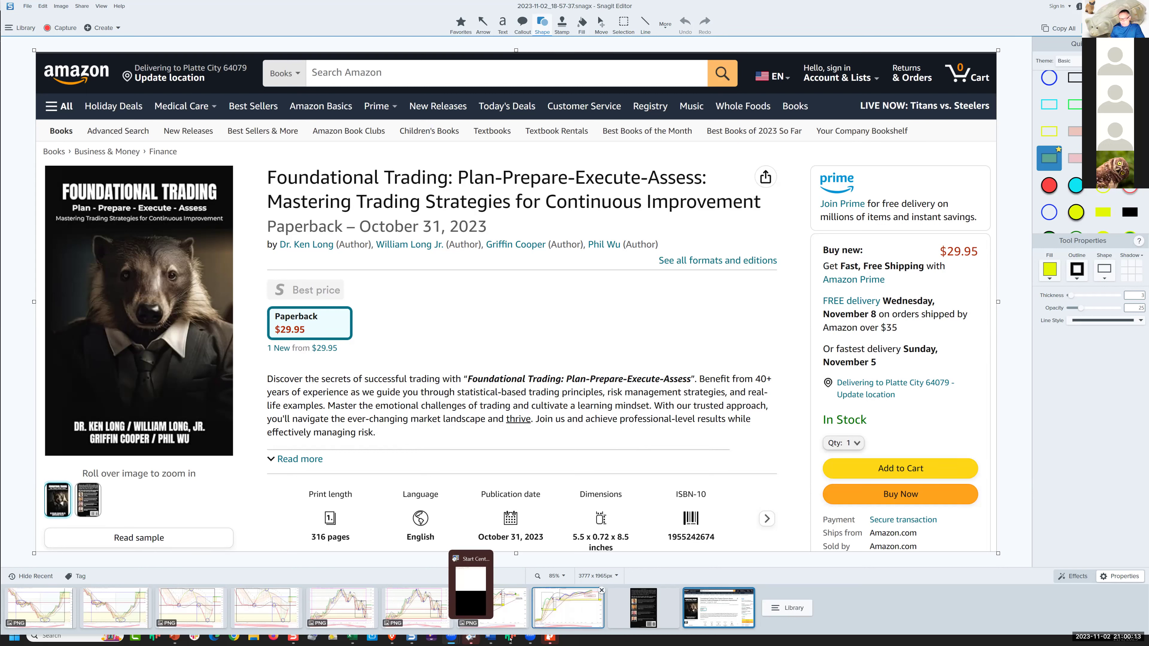
Find the TC2000 charting window's icon on the Windows taskbar
mouse_move(507, 639)
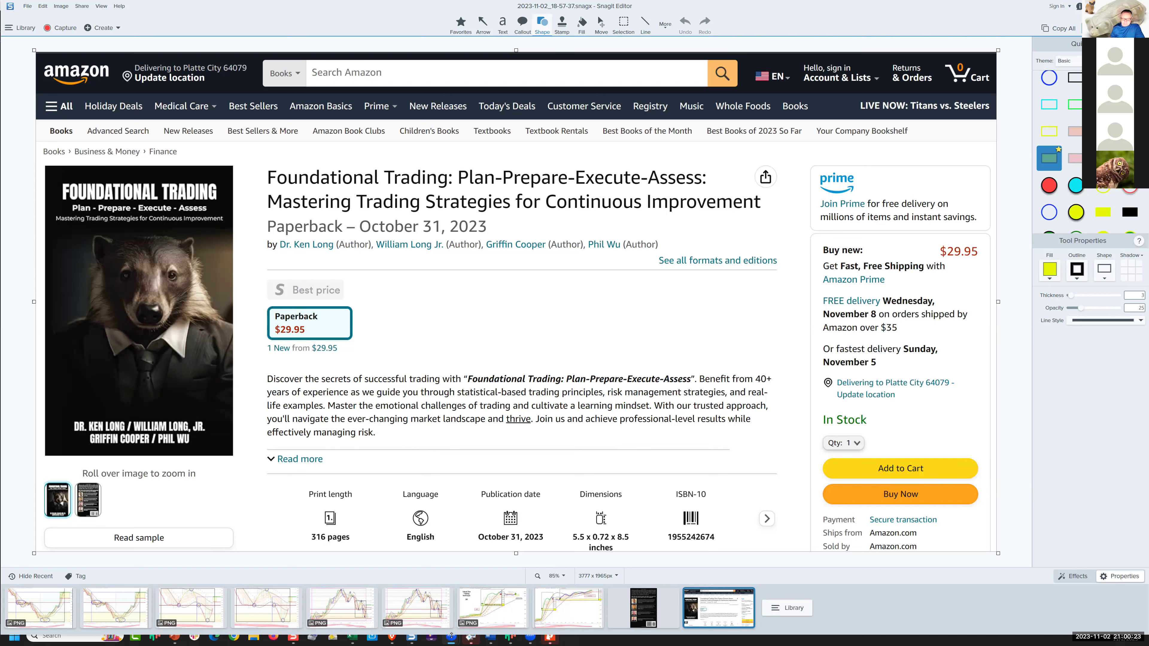
Bring TC2000 forward and write a circled 'AA' with '30mi' beneath it on the chart
click(510, 636)
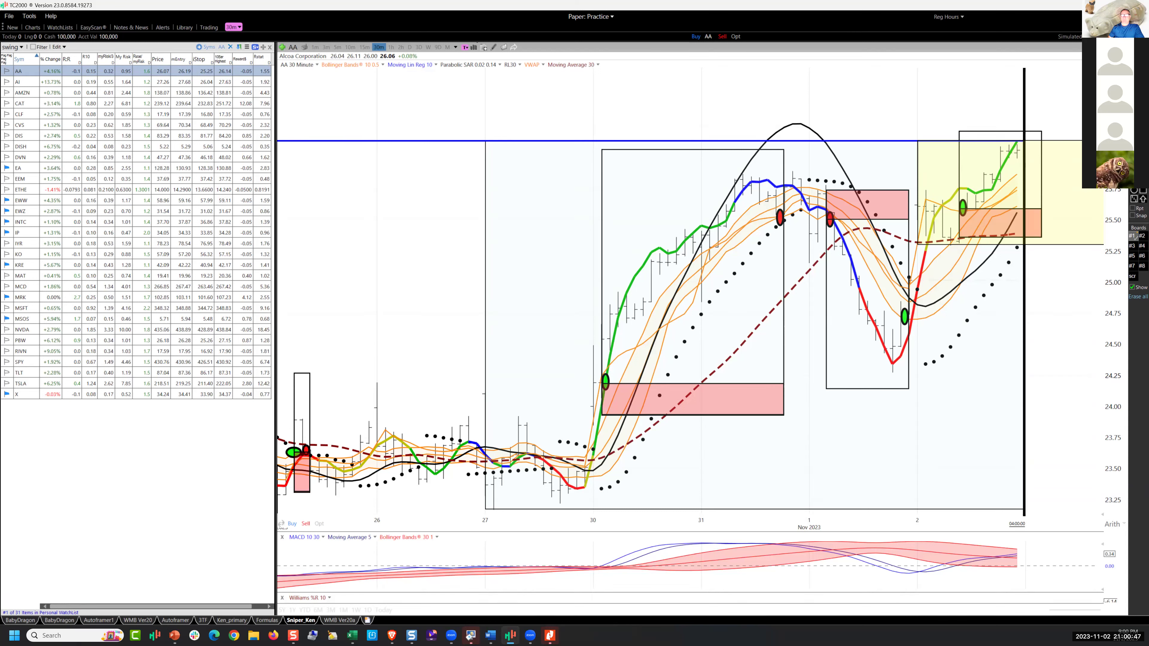
drag(51, 428, 66, 446)
click(303, 108)
mouse_move(293, 135)
mouse_down()
mouse_move(314, 132)
mouse_move(310, 116)
mouse_up()
mouse_move(319, 126)
mouse_down()
mouse_move(334, 126)
mouse_move(330, 115)
mouse_up()
mouse_move(357, 68)
mouse_down()
mouse_move(263, 116)
mouse_move(353, 77)
mouse_up()
mouse_move(298, 199)
mouse_down()
mouse_move(313, 211)
mouse_move(305, 230)
mouse_up()
drag(328, 206, 330, 217)
drag(336, 208, 363, 220)
click(359, 195)
Mark the upward move, circle the green marker, and trace the drop with an arrowhead and chop zigzag
drag(915, 312, 916, 210)
mouse_move(910, 300)
mouse_down()
mouse_move(897, 319)
mouse_move(914, 313)
mouse_up()
mouse_move(845, 226)
mouse_down()
mouse_move(884, 352)
mouse_move(930, 320)
mouse_up()
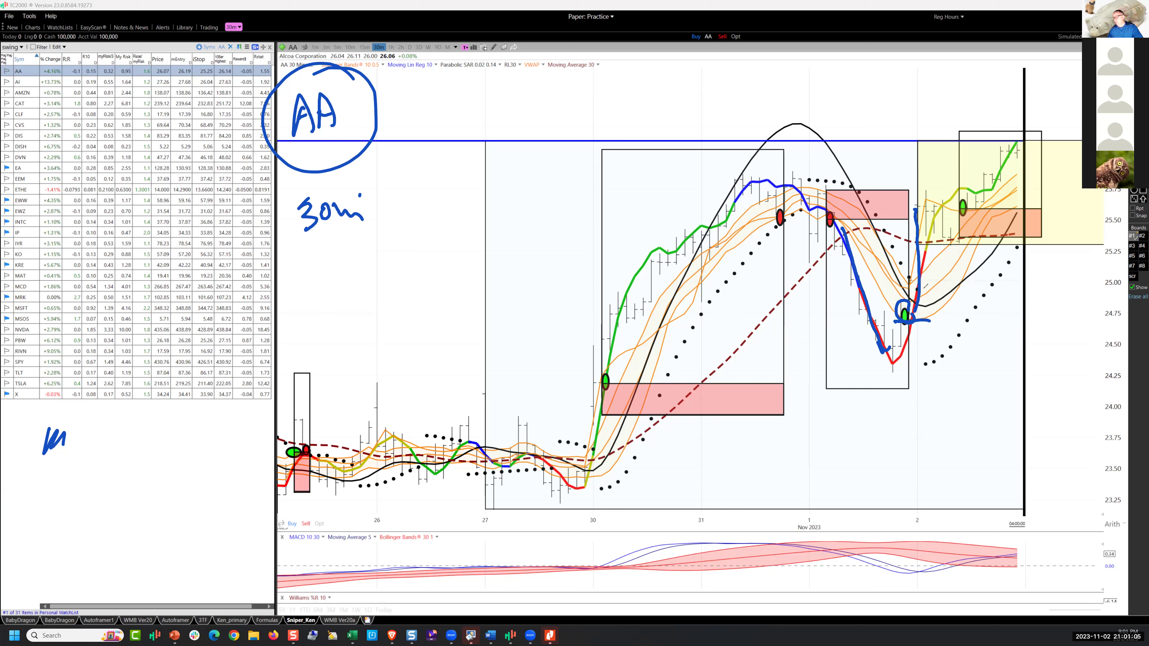
drag(900, 238, 921, 237)
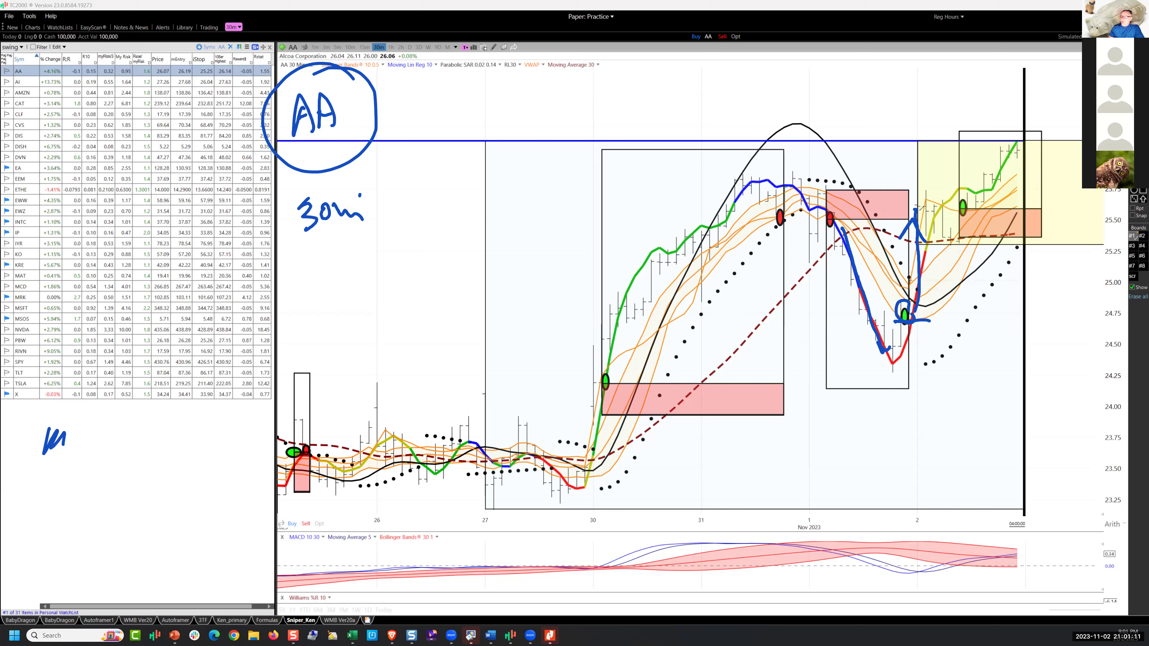
mouse_move(920, 209)
mouse_down()
mouse_move(951, 226)
mouse_move(962, 216)
mouse_up()
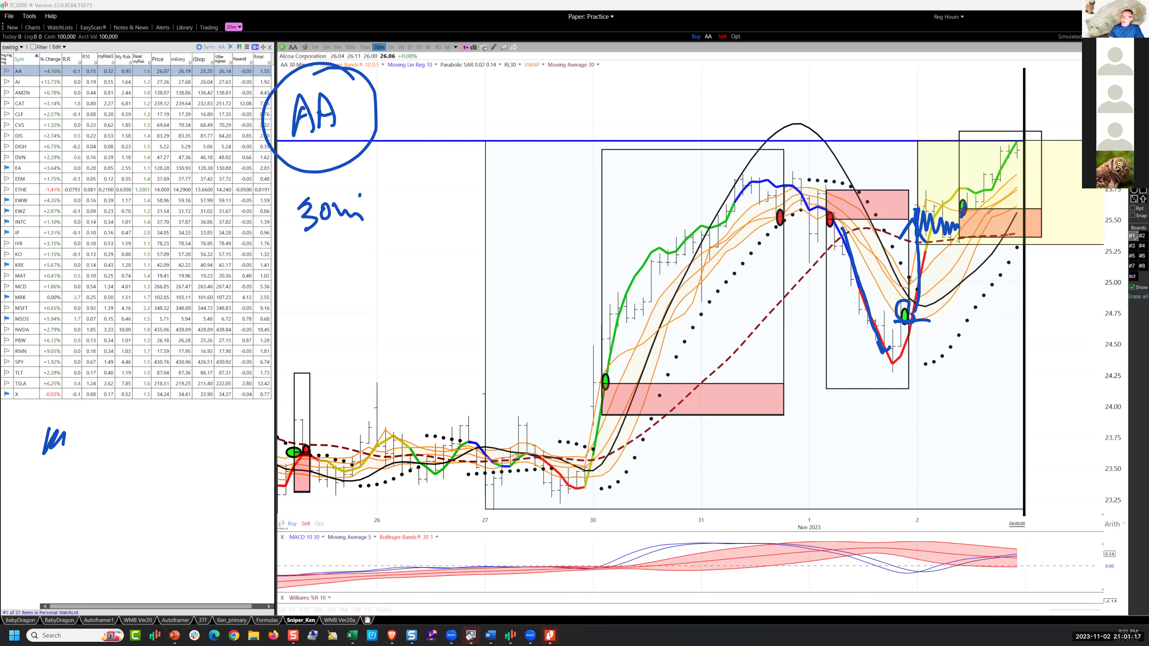
Hatch the orange box and add level lines, a '+5' note and an up-right arrow
mouse_move(977, 214)
mouse_down()
mouse_move(963, 234)
mouse_move(971, 237)
mouse_up()
mouse_move(994, 220)
mouse_down()
mouse_move(987, 233)
mouse_move(998, 231)
mouse_up()
mouse_move(1009, 224)
mouse_down()
mouse_move(969, 212)
mouse_move(1039, 234)
mouse_move(950, 240)
mouse_move(1013, 142)
mouse_move(1083, 143)
mouse_up()
mouse_move(1036, 207)
mouse_down()
mouse_move(1045, 149)
mouse_move(1070, 201)
mouse_up()
drag(1066, 191, 1074, 201)
drag(718, 183, 858, 177)
drag(1044, 133, 1081, 84)
mouse_move(1061, 89)
mouse_down()
mouse_move(1081, 81)
mouse_move(1080, 98)
mouse_up()
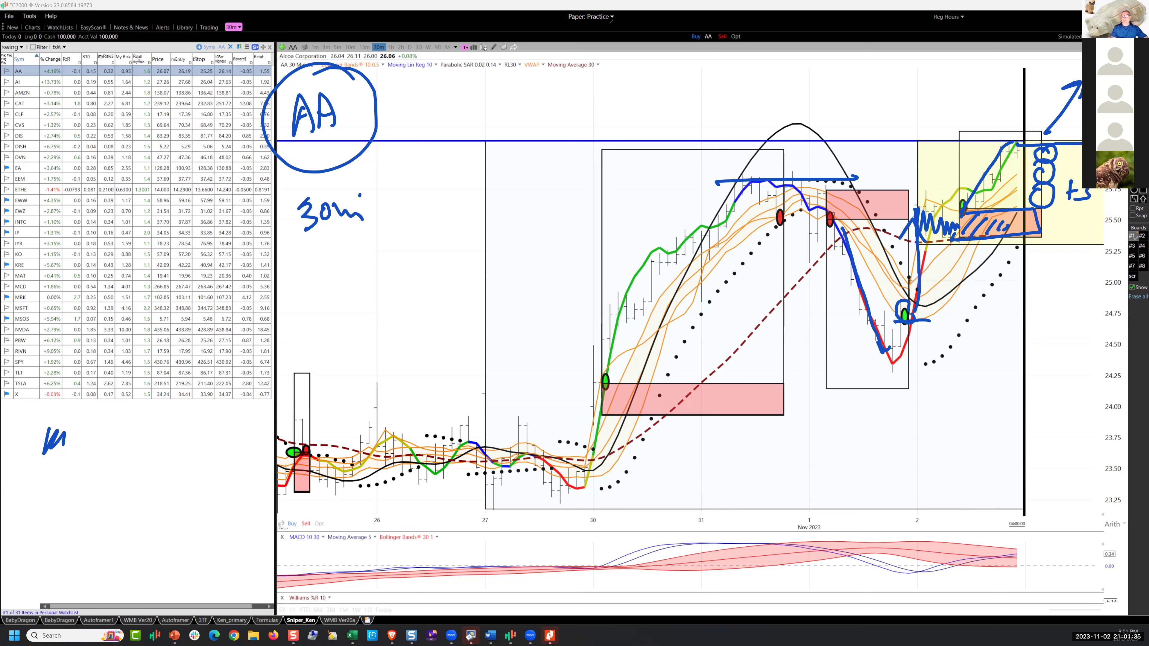
click(625, 33)
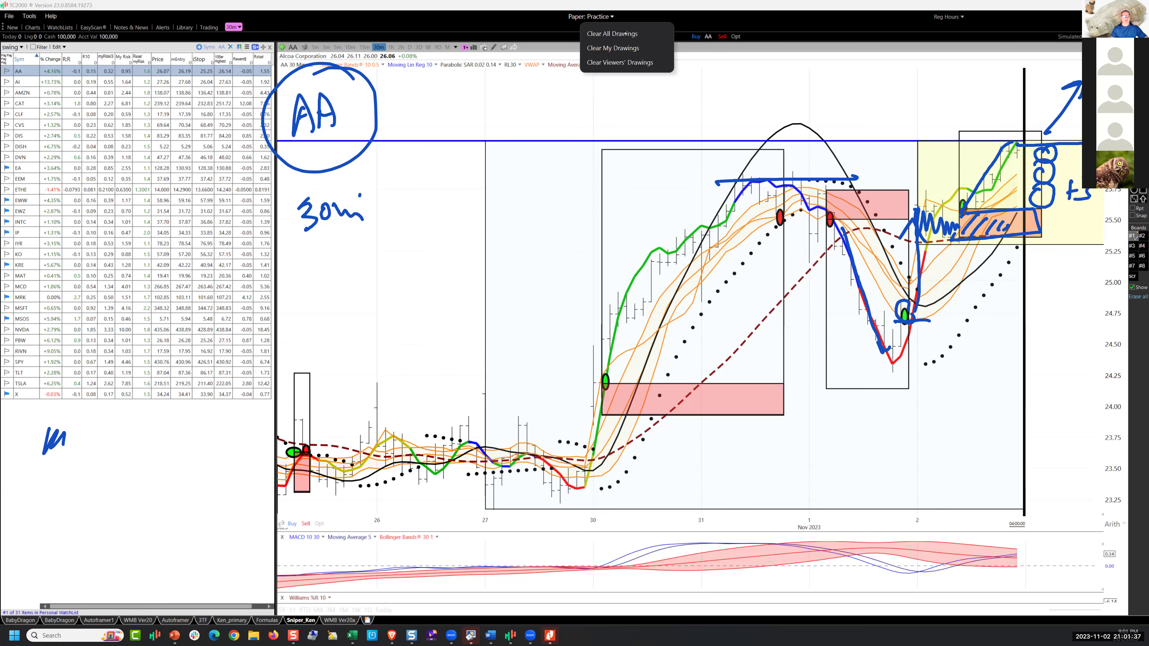
Clear the AA markings, show AI, mark the low, hatch the 25.0–25.2 zone, and arrow the rally
click(26, 82)
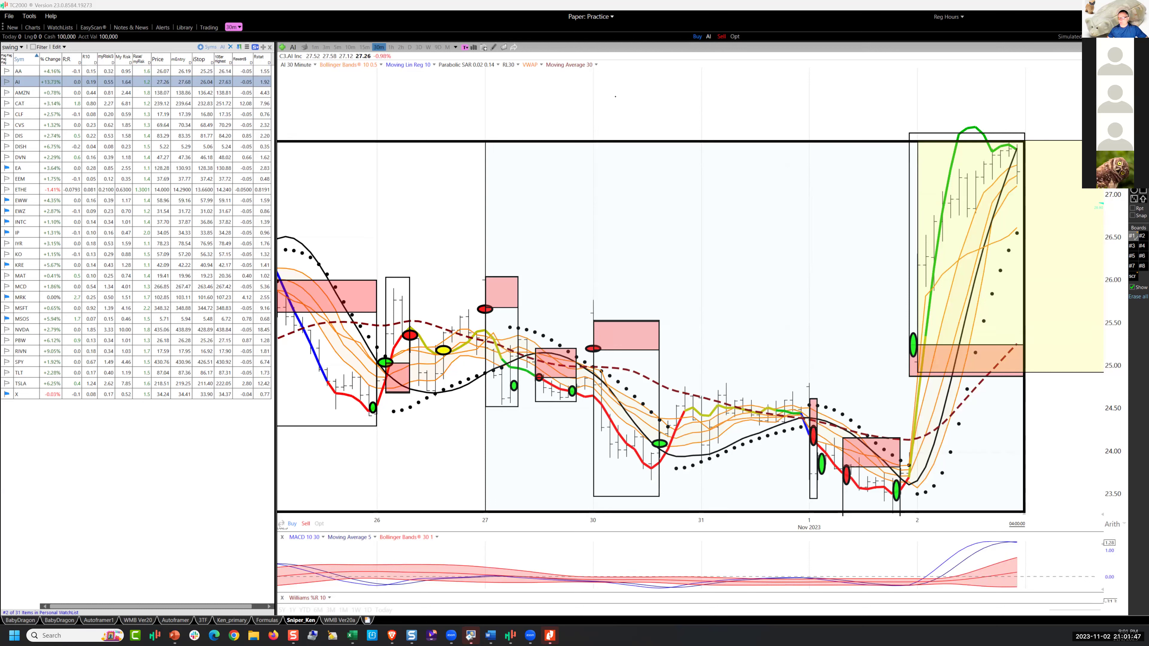
mouse_move(905, 480)
mouse_down()
mouse_move(920, 347)
mouse_move(917, 366)
mouse_move(944, 374)
mouse_up()
mouse_move(981, 355)
mouse_down()
mouse_move(962, 375)
mouse_move(983, 371)
mouse_up()
drag(1006, 358, 999, 364)
mouse_move(913, 313)
mouse_down()
mouse_move(951, 195)
mouse_move(977, 158)
mouse_move(1021, 153)
mouse_move(1014, 165)
mouse_up()
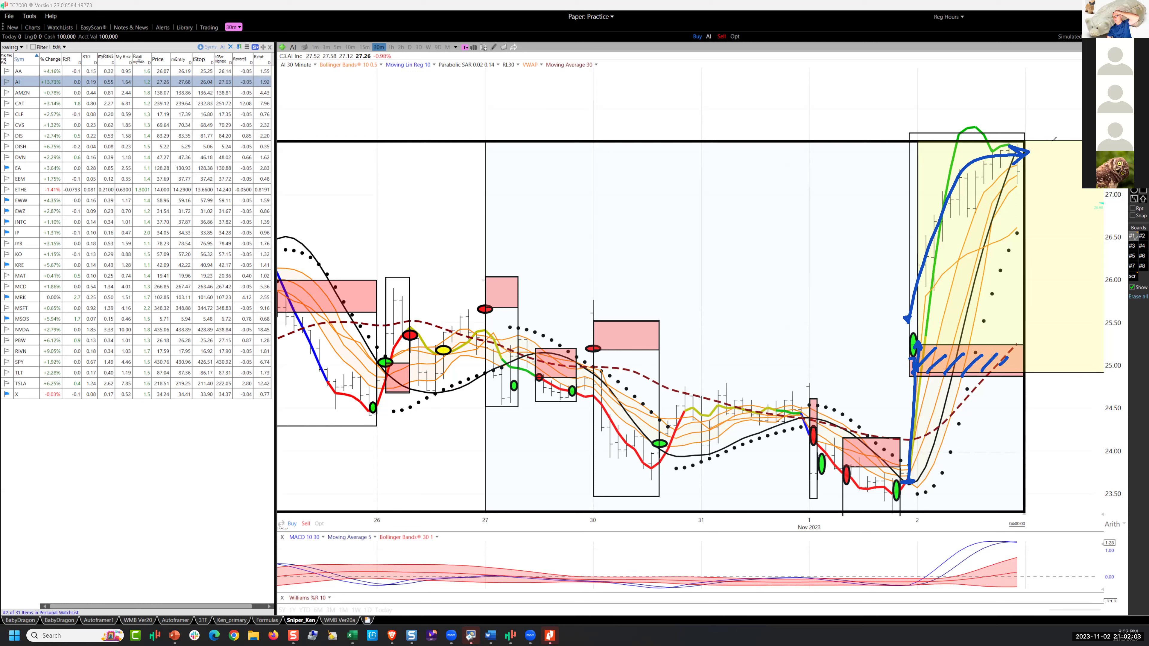
Circle the green oval, trace the rally, and add upward arrows and a chart-wide horizontal line
mouse_move(923, 338)
mouse_down()
mouse_move(900, 329)
mouse_move(925, 349)
mouse_move(918, 327)
mouse_up()
mouse_move(911, 241)
mouse_down()
mouse_move(895, 326)
mouse_move(1029, 149)
mouse_up()
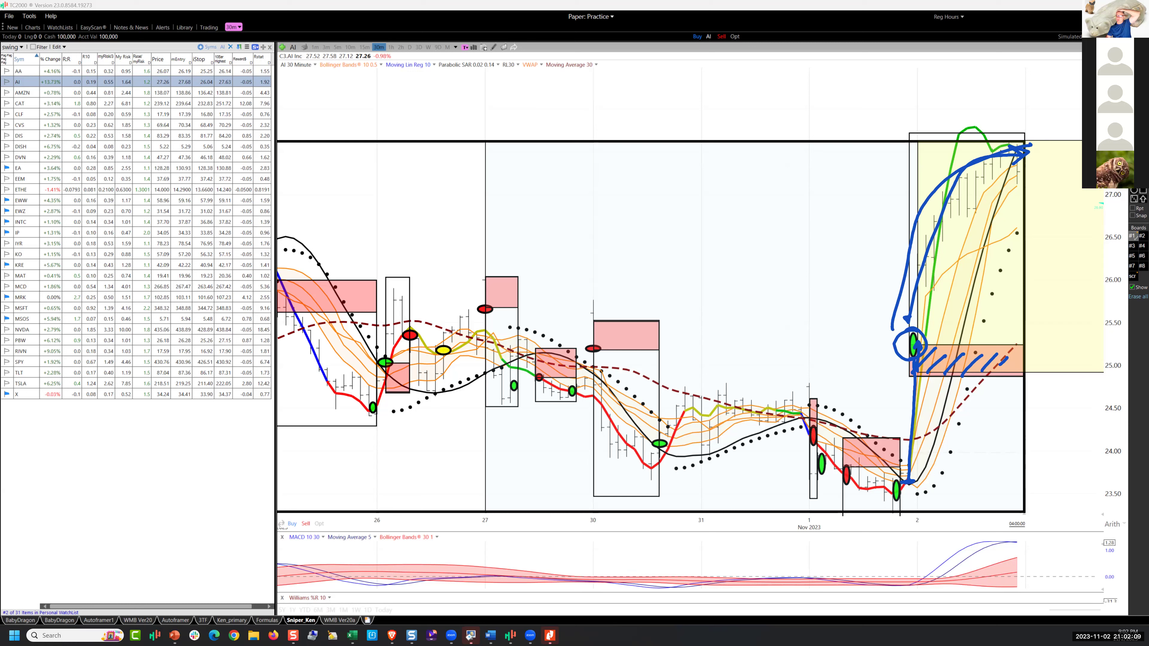
mouse_move(1030, 139)
mouse_down()
mouse_move(1075, 60)
mouse_move(1080, 76)
mouse_up()
drag(1050, 71, 1076, 61)
drag(289, 239, 1020, 242)
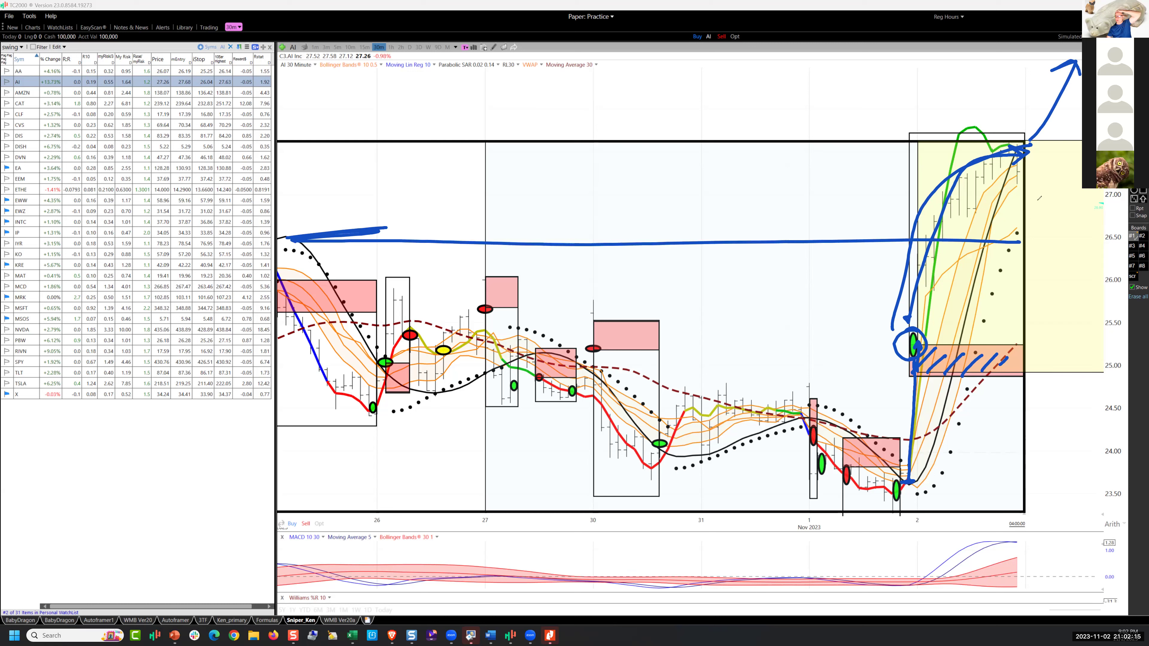
drag(1082, 106, 1036, 200)
mouse_move(1000, 136)
mouse_down()
mouse_move(1031, 56)
mouse_move(1042, 72)
mouse_up()
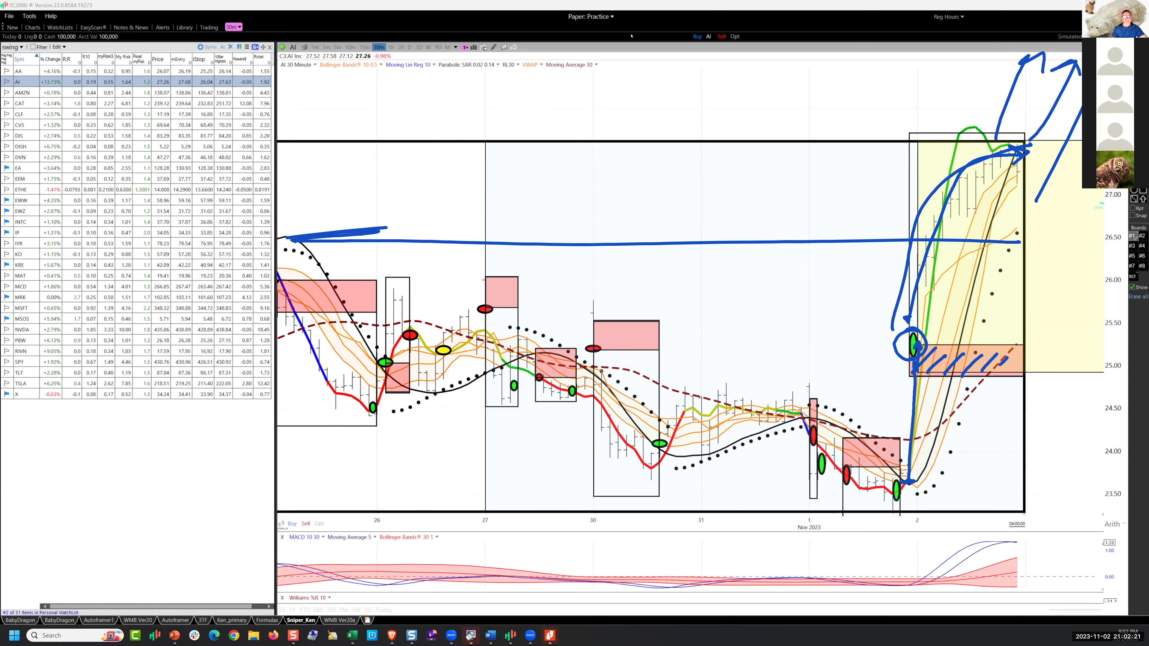
key(Escape)
Switch to AMZN and mark it with circled latest candles, a circled '4R', a left arrow and an up arrow
click(21, 93)
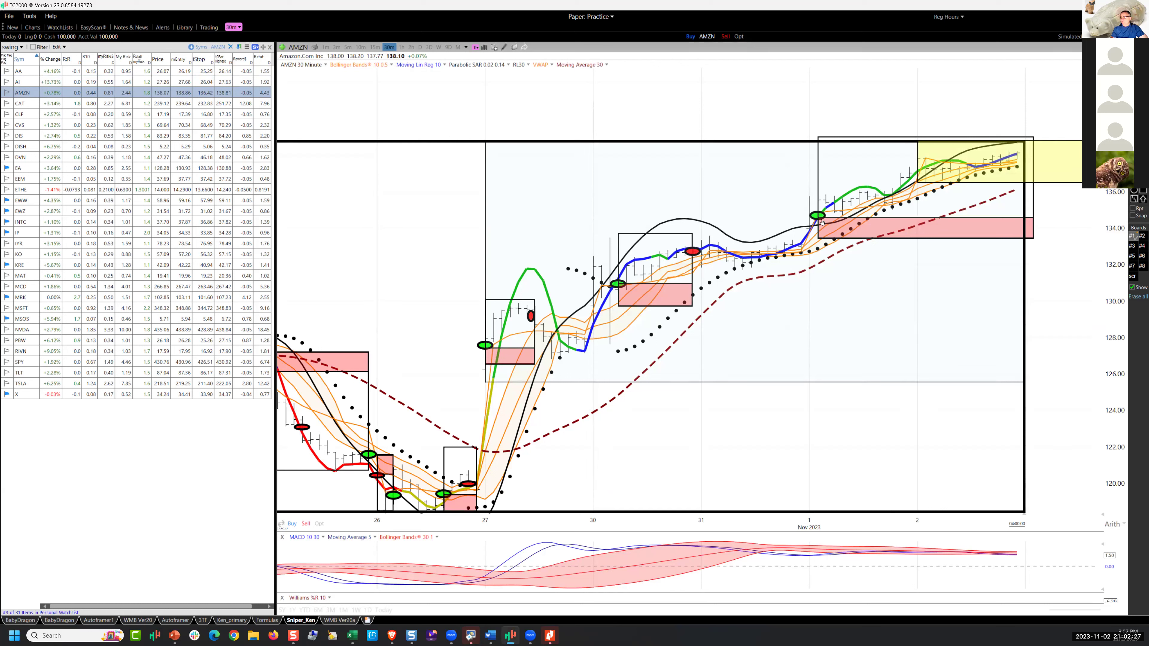
mouse_move(821, 221)
mouse_move(1018, 204)
mouse_down()
mouse_move(1012, 216)
mouse_move(1010, 180)
mouse_move(1023, 168)
mouse_move(1013, 164)
mouse_move(1028, 151)
mouse_move(1057, 158)
mouse_move(1049, 171)
mouse_move(1070, 152)
mouse_move(1060, 140)
mouse_up()
mouse_move(868, 169)
mouse_down()
mouse_move(351, 198)
mouse_move(392, 219)
mouse_up()
mouse_move(975, 133)
mouse_down()
mouse_move(1071, 54)
mouse_move(1055, 78)
mouse_up()
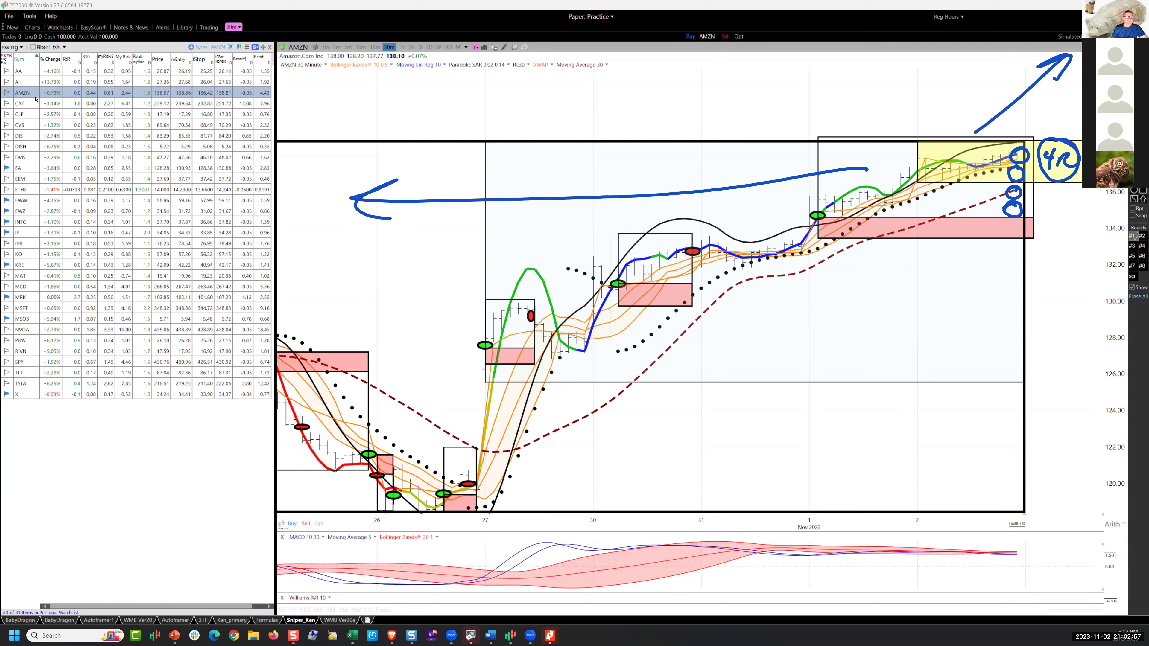
Open CAT, circle the green marker near the low, underline the red line's low, and add stacked loops
click(30, 104)
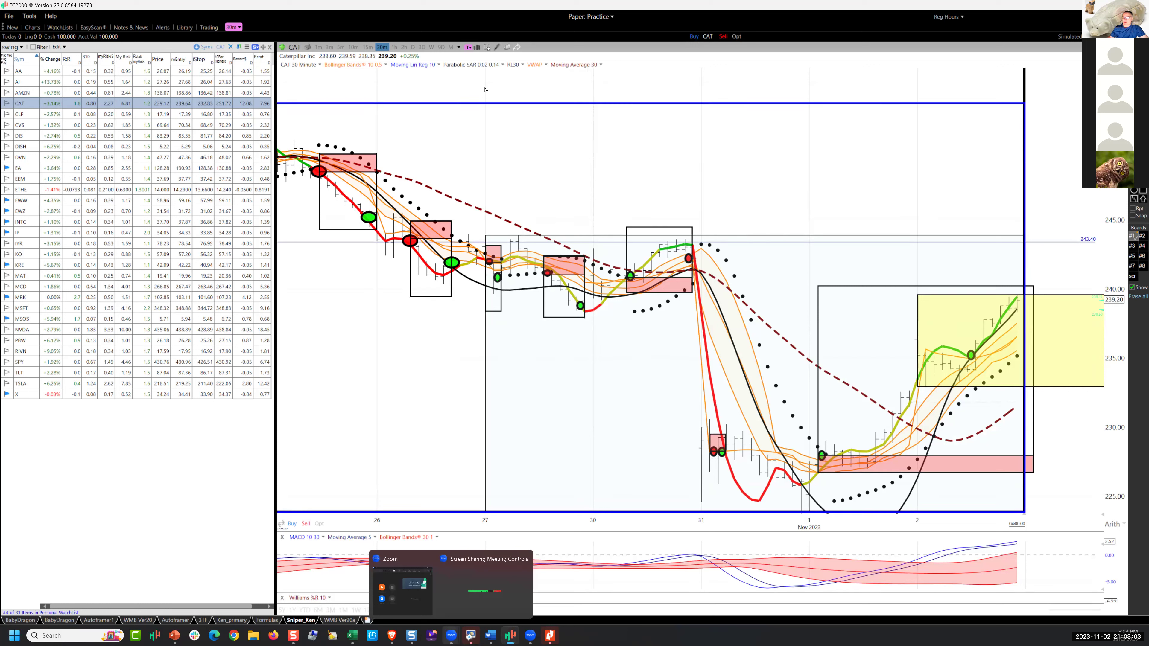
mouse_move(827, 443)
mouse_down()
mouse_move(818, 466)
mouse_move(832, 457)
mouse_move(824, 447)
mouse_up()
mouse_move(749, 505)
mouse_down()
mouse_move(778, 508)
mouse_move(839, 473)
mouse_move(879, 472)
mouse_move(884, 460)
mouse_up()
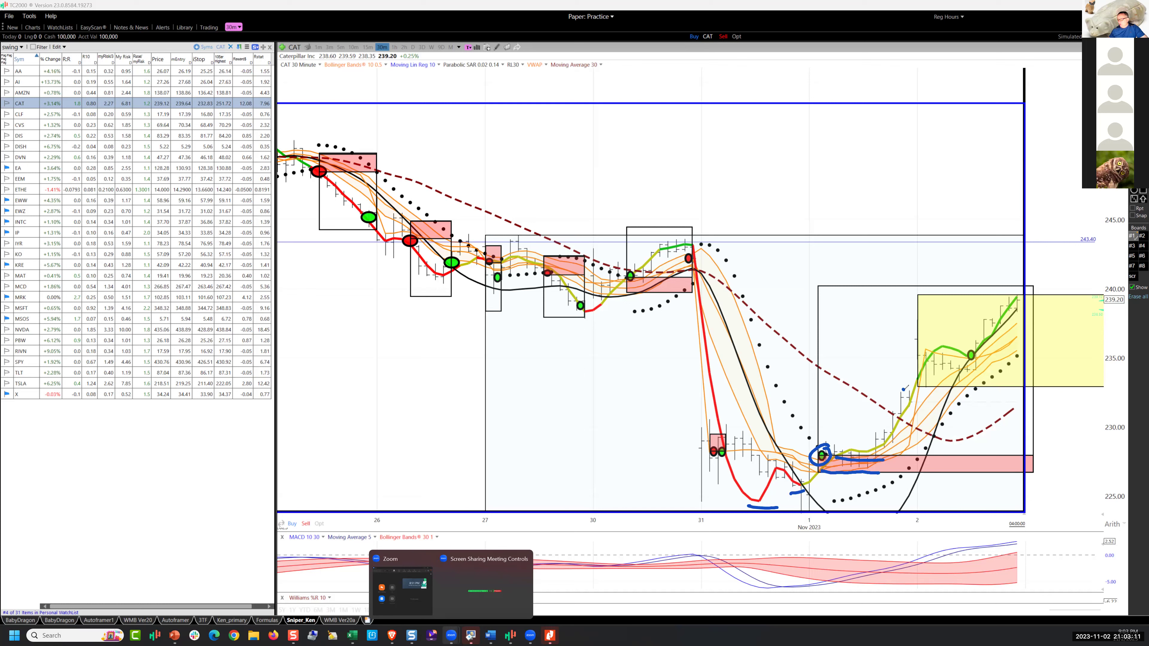
mouse_move(903, 389)
mouse_down()
mouse_move(916, 390)
mouse_move(900, 393)
mouse_up()
mouse_move(915, 442)
mouse_down()
mouse_move(907, 419)
mouse_move(921, 399)
mouse_up()
mouse_move(860, 420)
mouse_down()
mouse_move(871, 414)
mouse_move(870, 427)
mouse_move(900, 394)
mouse_move(906, 402)
mouse_move(921, 359)
mouse_move(970, 358)
mouse_move(988, 341)
mouse_move(1001, 372)
mouse_move(962, 360)
mouse_move(981, 354)
mouse_up()
Outline the yellow box with a top line and add an arrow, label and marks above the circled candle
mouse_move(918, 376)
mouse_down()
mouse_move(918, 357)
mouse_move(989, 348)
mouse_move(999, 372)
mouse_move(1004, 301)
mouse_move(1096, 291)
mouse_up()
mouse_move(1021, 336)
mouse_down()
mouse_move(1020, 350)
mouse_move(1021, 303)
mouse_move(1040, 331)
mouse_move(1032, 334)
mouse_up()
drag(968, 308, 972, 334)
mouse_move(963, 275)
mouse_down()
mouse_move(965, 297)
mouse_move(984, 286)
mouse_move(992, 298)
mouse_up()
mouse_move(824, 427)
mouse_down()
mouse_move(837, 433)
mouse_move(830, 441)
mouse_move(829, 417)
mouse_up()
drag(832, 440, 833, 447)
mouse_move(1044, 270)
mouse_down()
mouse_move(1051, 256)
mouse_move(1071, 270)
mouse_move(1036, 274)
mouse_move(1064, 273)
mouse_up()
Write '12R', draw a long target line with an upward arrow, then clear all pen drawings
mouse_move(1047, 207)
mouse_down()
mouse_move(1044, 228)
mouse_move(1087, 231)
mouse_move(1070, 258)
mouse_move(1102, 254)
mouse_up()
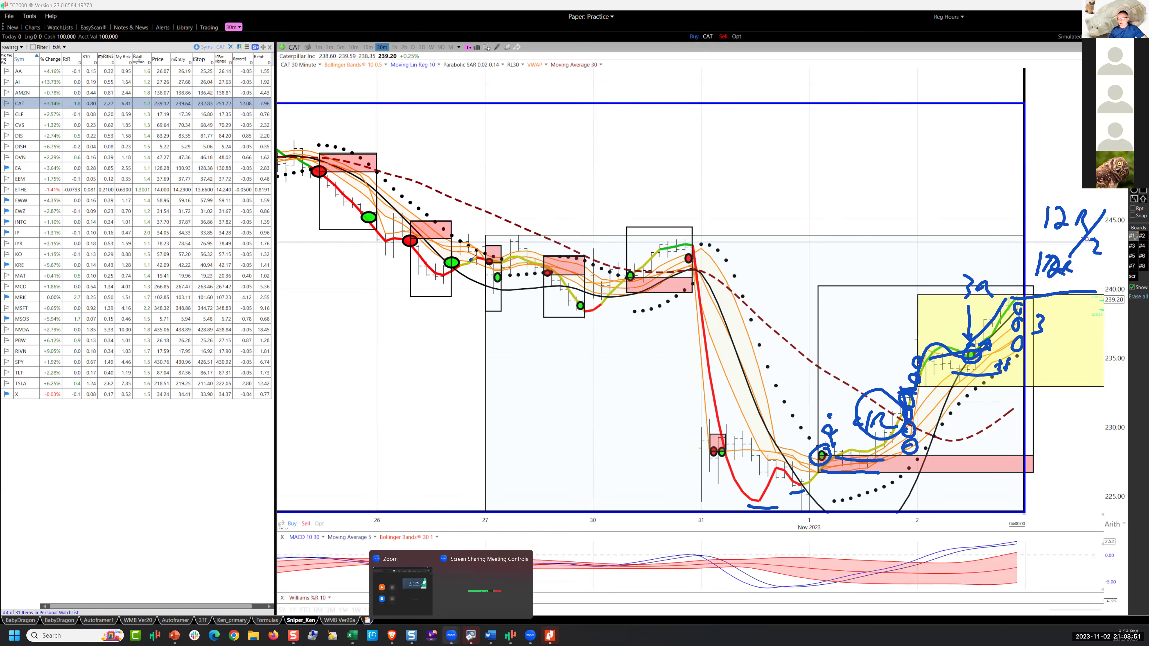
mouse_move(471, 259)
mouse_down()
mouse_move(879, 240)
mouse_move(1104, 247)
mouse_up()
drag(1013, 293, 1040, 247)
drag(1030, 258, 1041, 246)
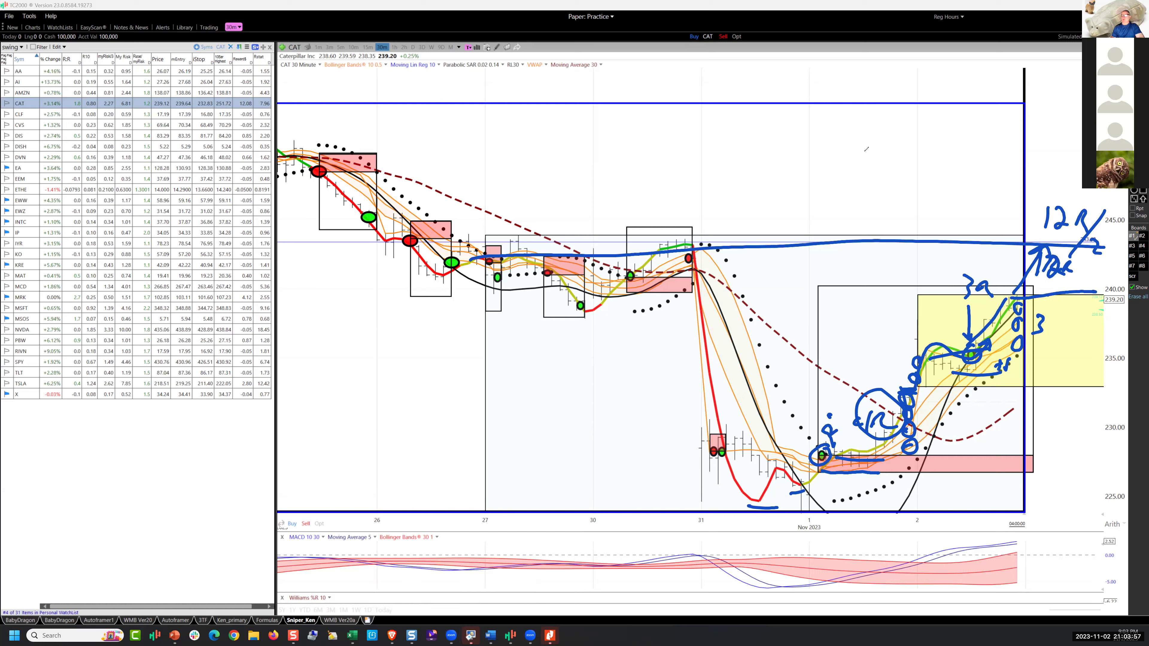
click(614, 36)
click(614, 34)
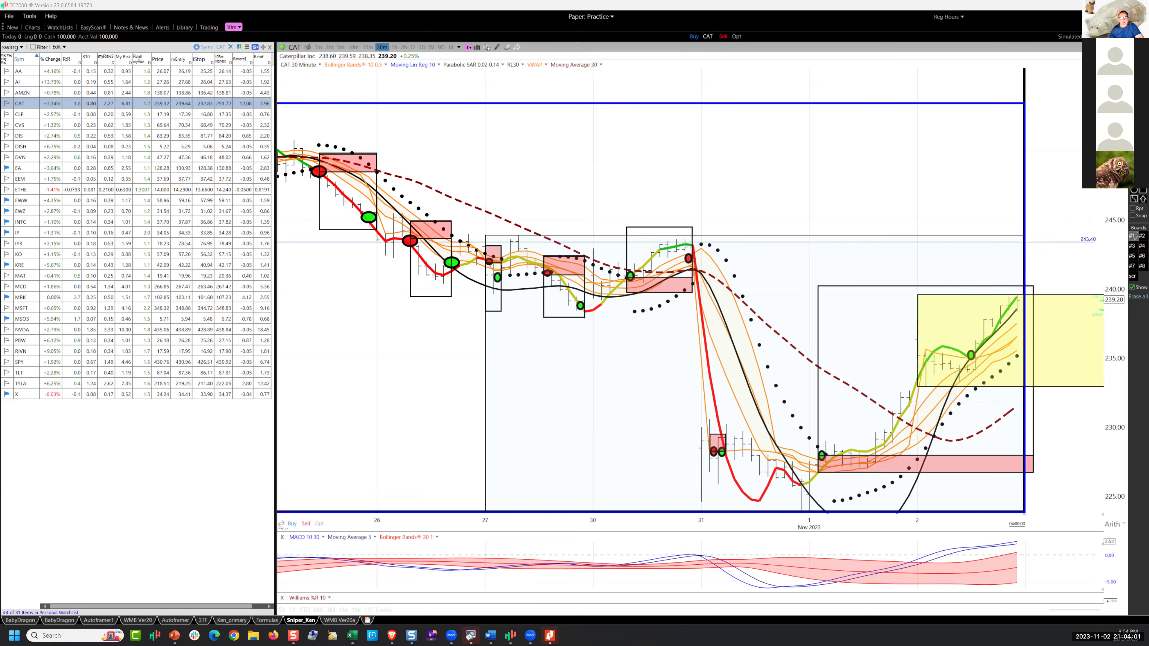
Review the Cleveland-Cliffs (CLF) chart's drawn ellipses, then switch to CVS Health (CVS)
click(26, 115)
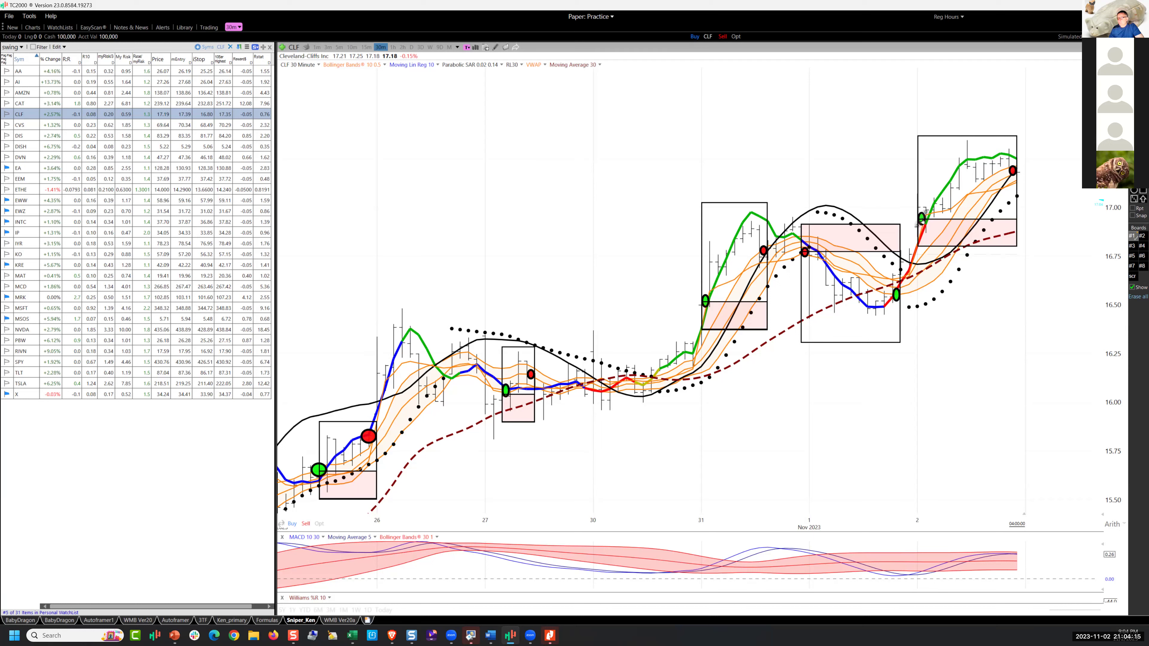
mouse_move(923, 219)
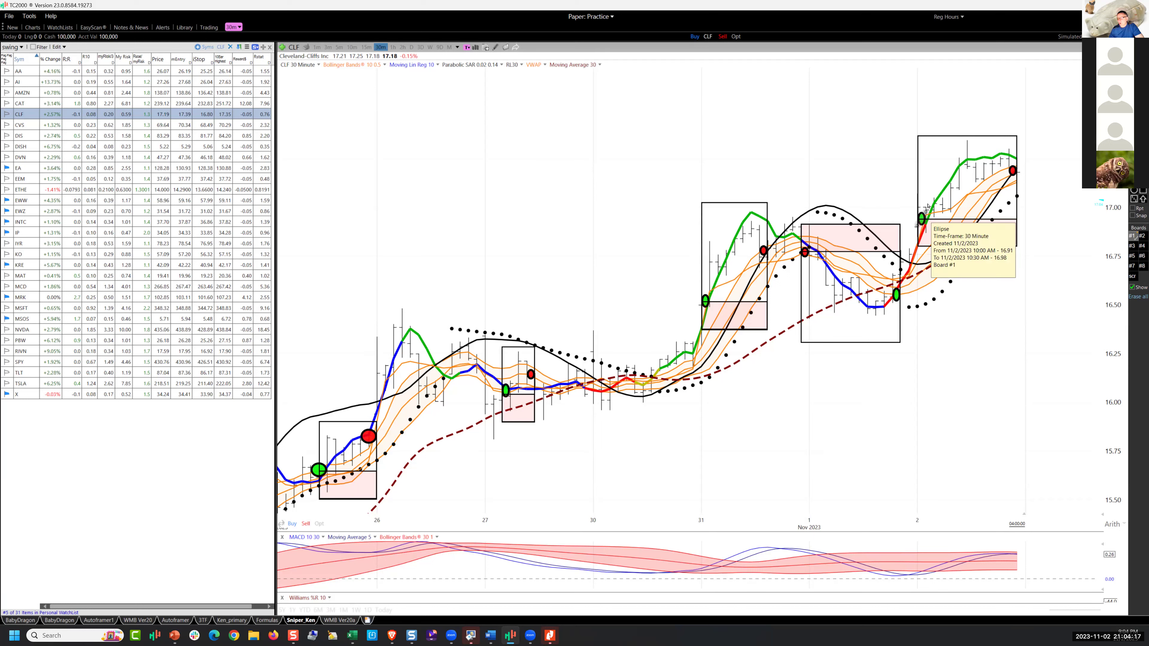
mouse_move(1017, 174)
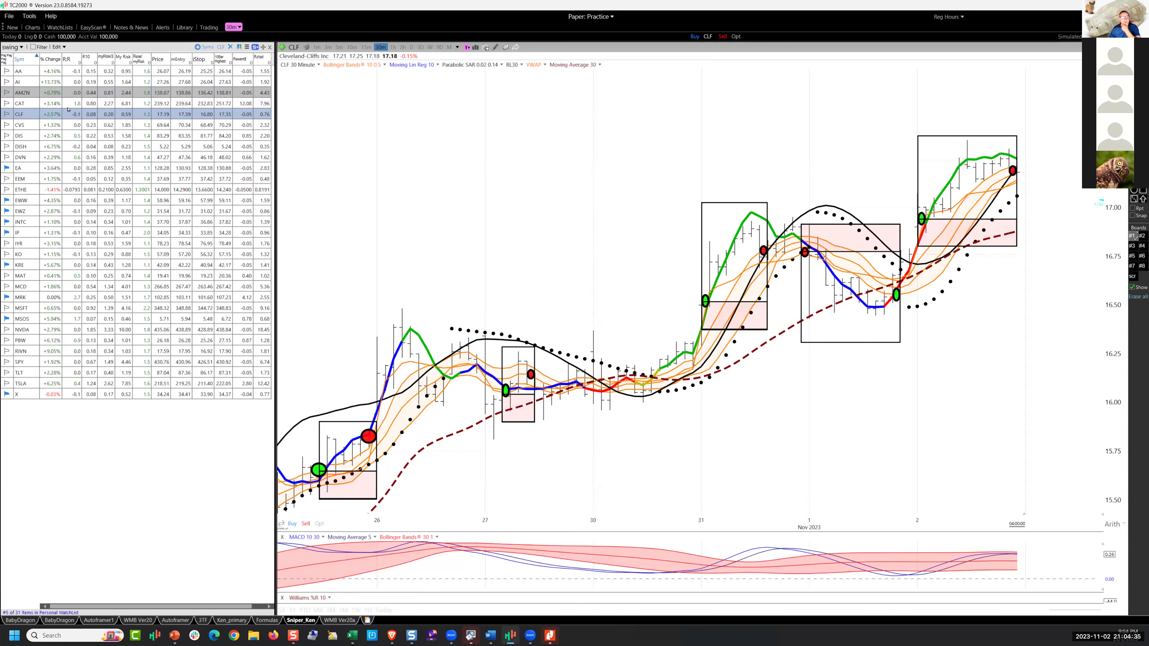
click(29, 126)
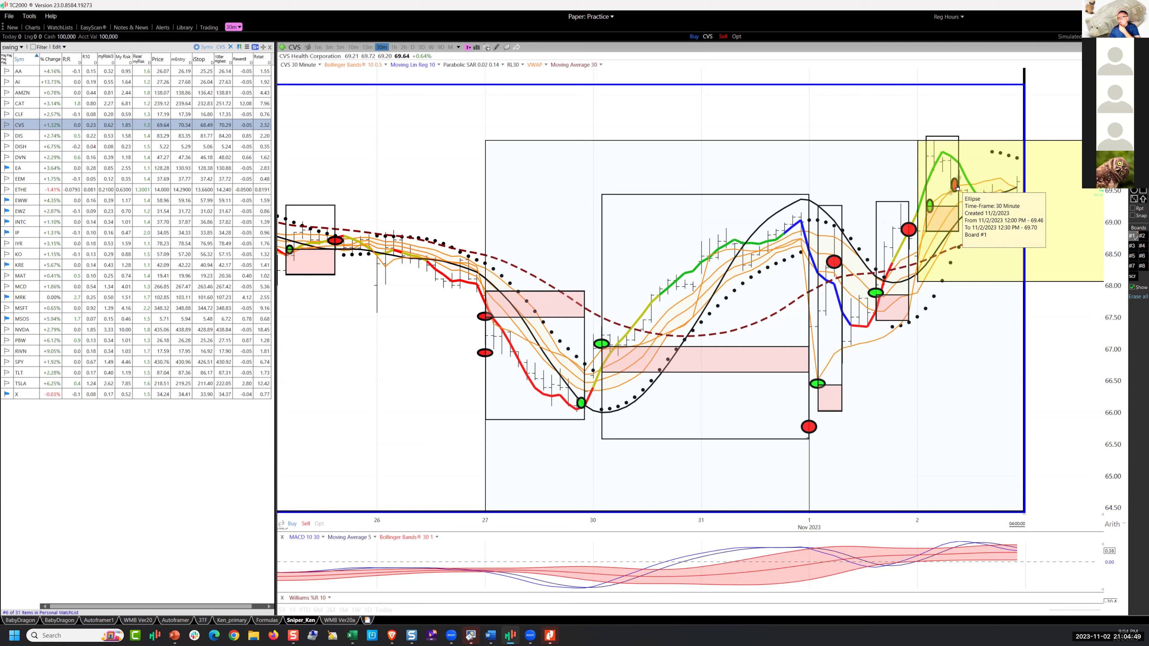
Step through the DIS and DISH charts down to Devon Energy (DVN)
click(20, 137)
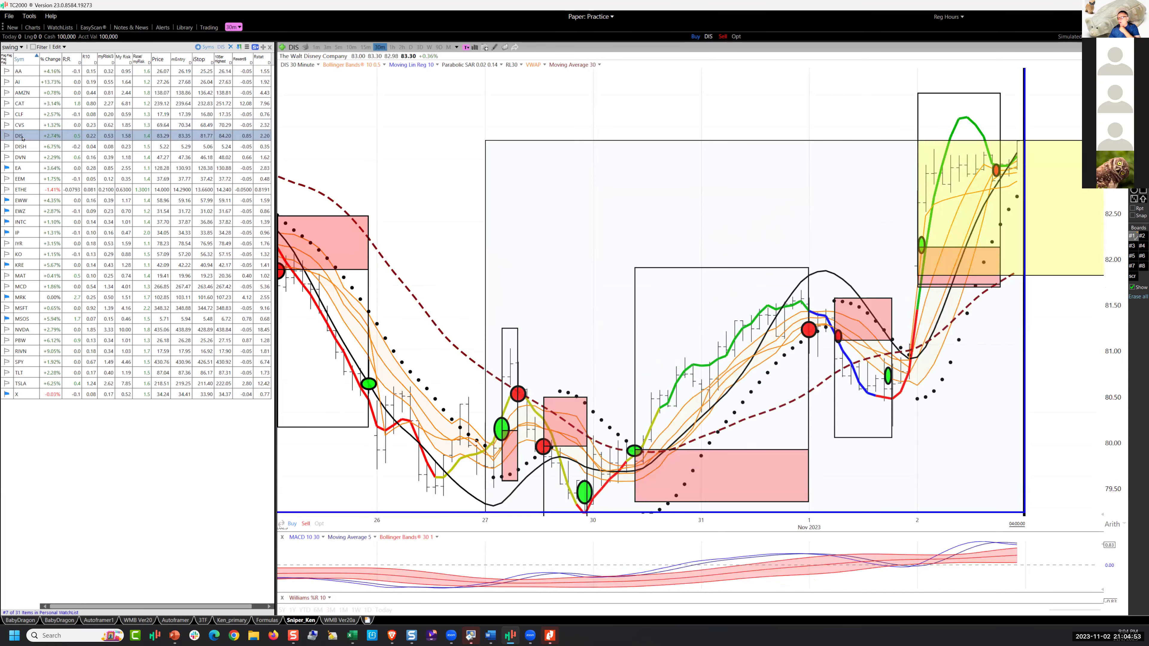
click(27, 150)
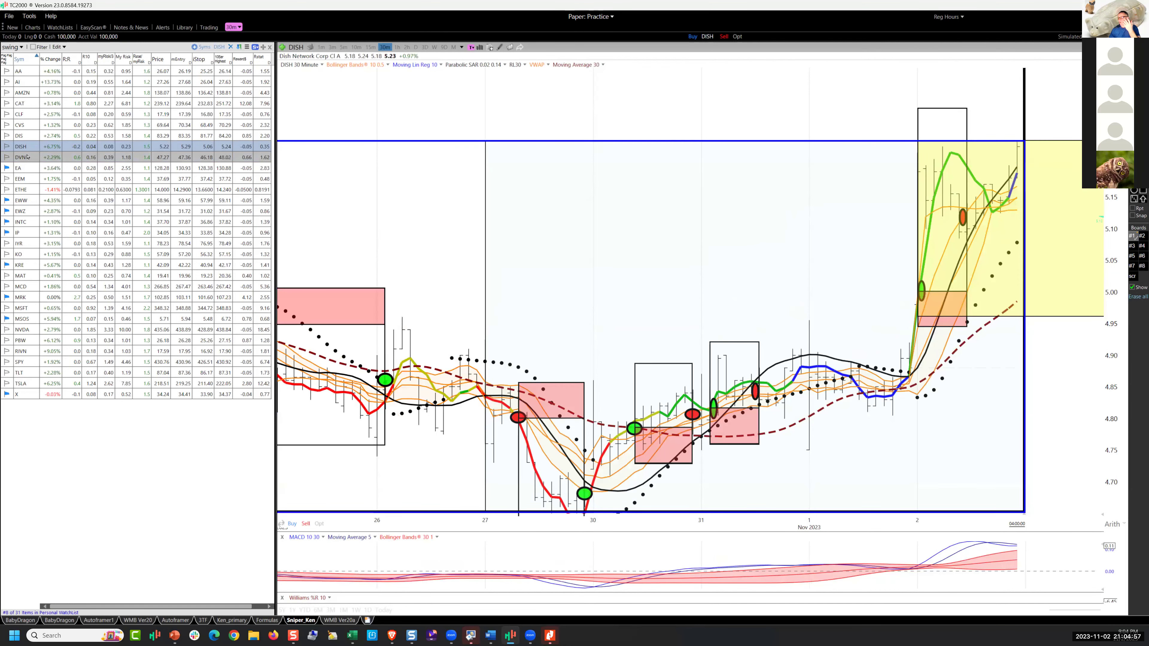
key(Down)
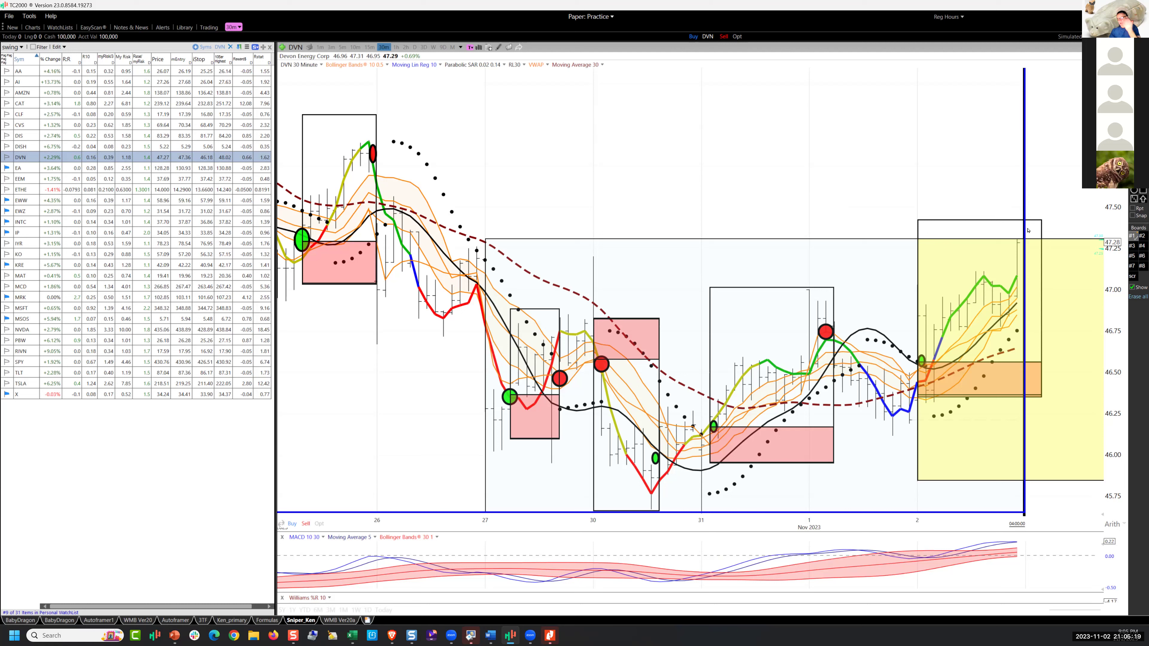
Move through EA, EEM and ETHE to EWW and round the Nov 1 green ellipse into a circle
click(37, 171)
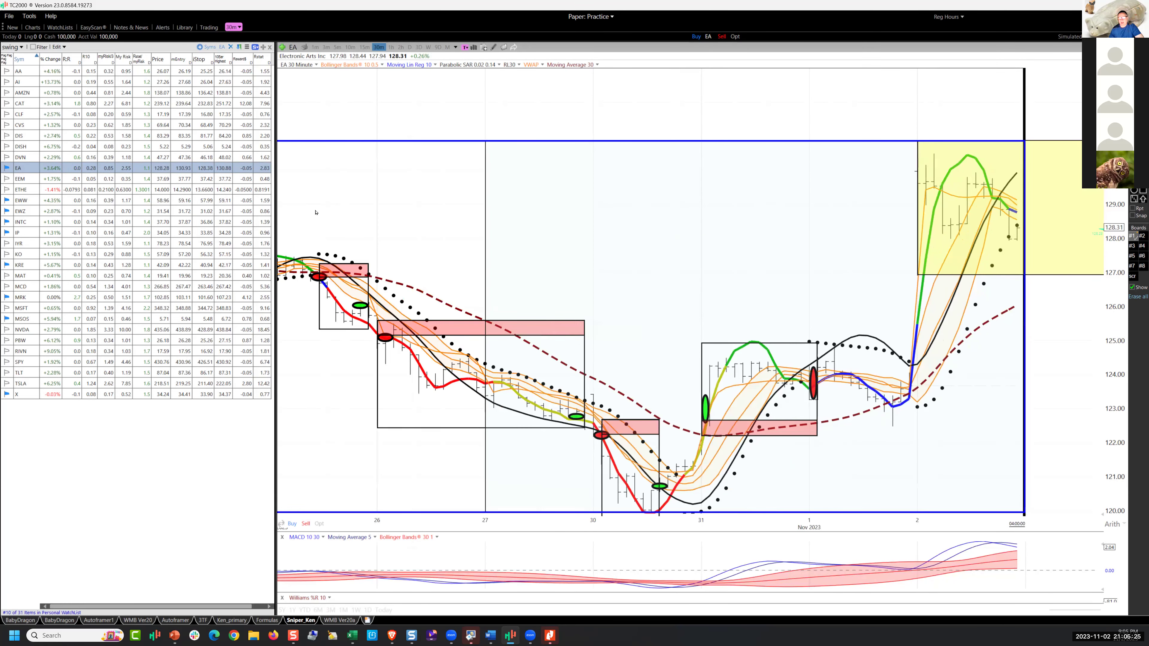
click(30, 180)
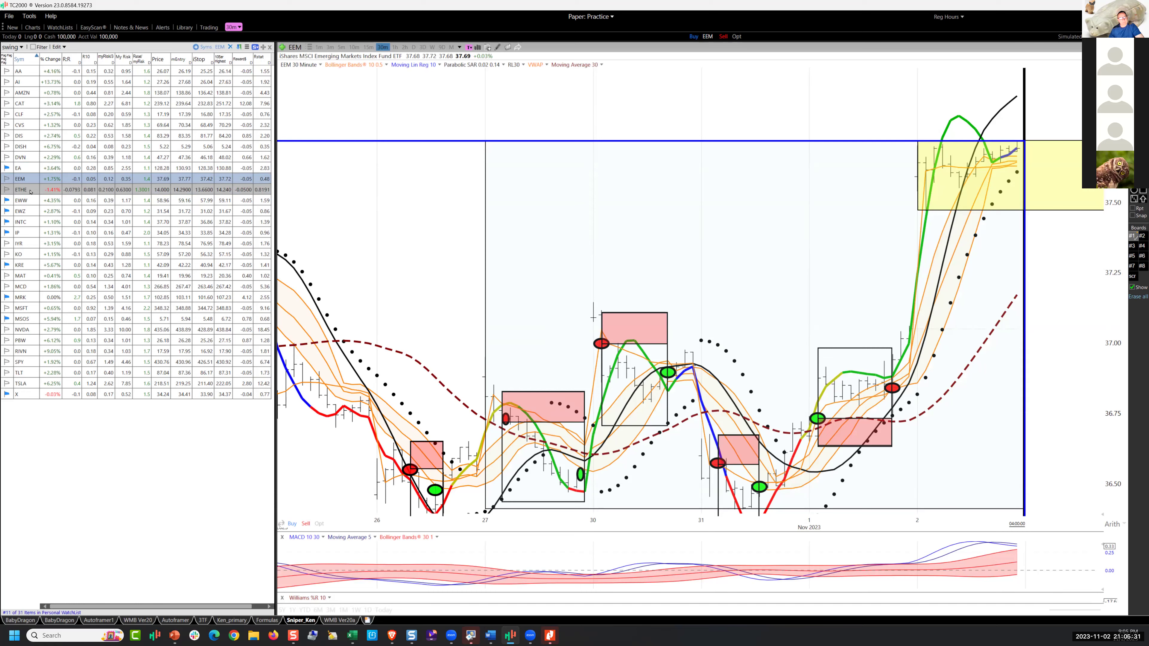
click(30, 190)
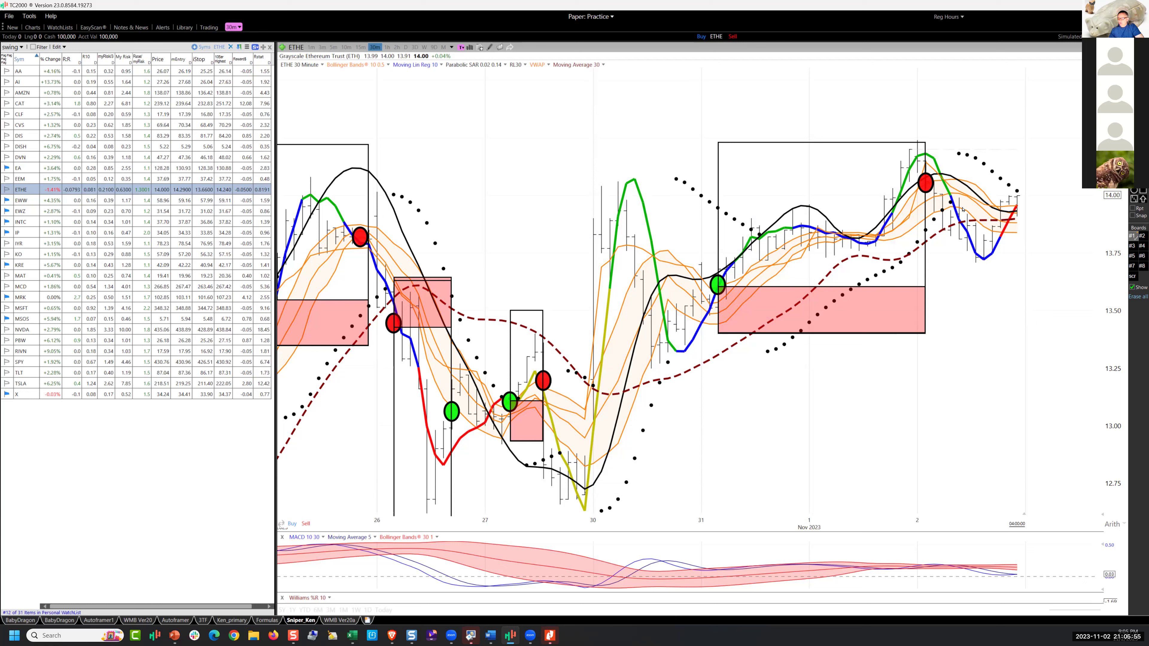
click(19, 202)
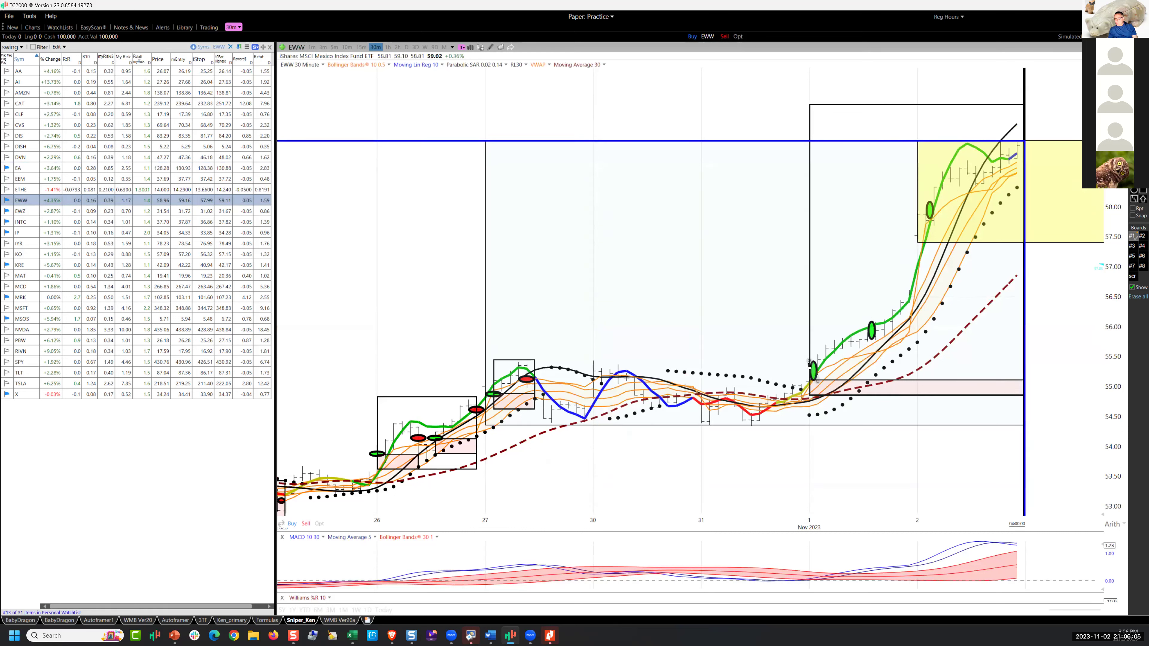
drag(809, 365, 801, 364)
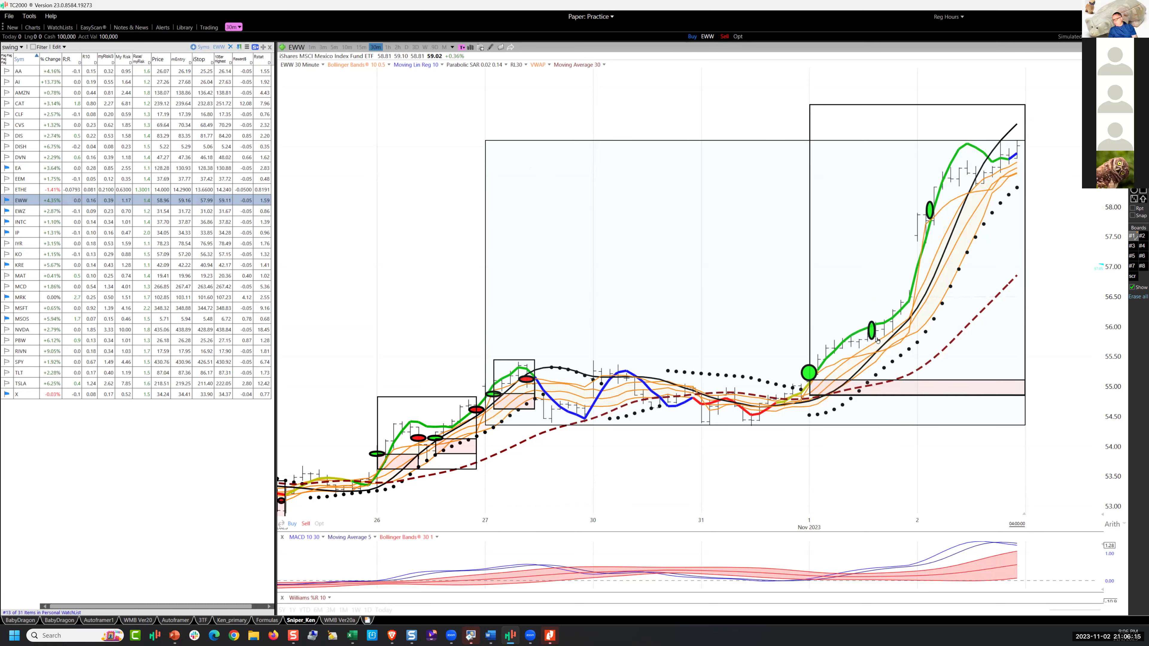
Enlarge both green entry markers into circles, count bars with loops, and label entries 12, 7 and 4
drag(893, 340, 884, 341)
drag(927, 221, 940, 221)
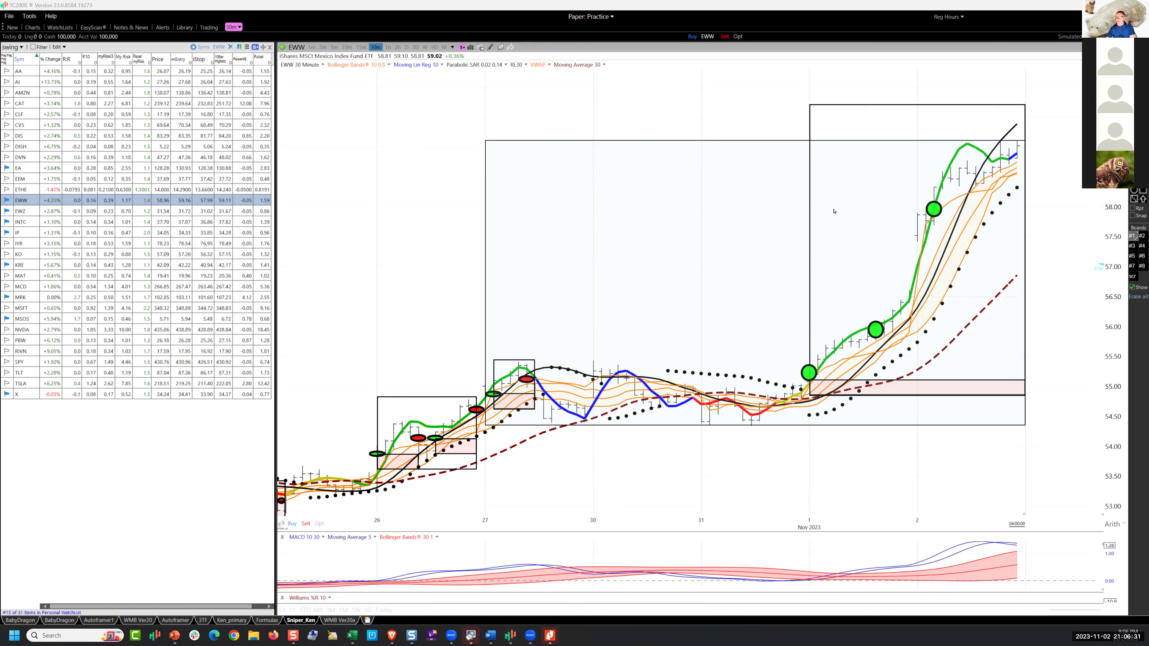
drag(1023, 363, 1023, 152)
mouse_move(805, 331)
mouse_down()
mouse_move(808, 345)
mouse_move(1058, 319)
mouse_up()
drag(865, 296, 885, 318)
drag(944, 213, 1047, 213)
mouse_move(926, 164)
mouse_down()
mouse_move(939, 173)
mouse_move(935, 194)
mouse_up()
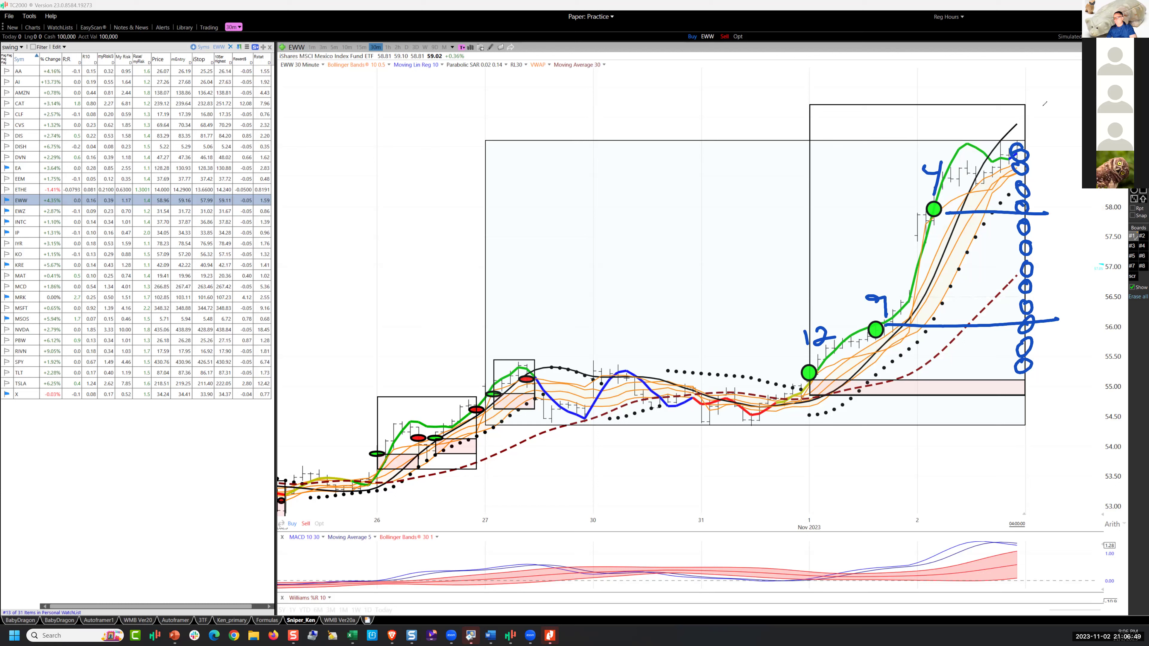
Add a circled '25k' note, a tall up arrow, a '2 days' note with level lines, and a circled 61
mouse_move(1040, 106)
mouse_down()
mouse_move(1055, 130)
mouse_move(1078, 103)
mouse_move(1071, 136)
mouse_up()
drag(1073, 128, 1083, 124)
drag(1079, 86, 1080, 157)
mouse_move(1062, 383)
mouse_down()
mouse_move(1079, 184)
mouse_move(1057, 199)
mouse_move(1081, 171)
mouse_up()
mouse_move(824, 248)
mouse_down()
mouse_move(838, 279)
mouse_move(864, 240)
mouse_move(882, 275)
mouse_up()
mouse_move(893, 249)
mouse_down()
mouse_move(887, 260)
mouse_move(942, 244)
mouse_up()
drag(967, 288, 906, 288)
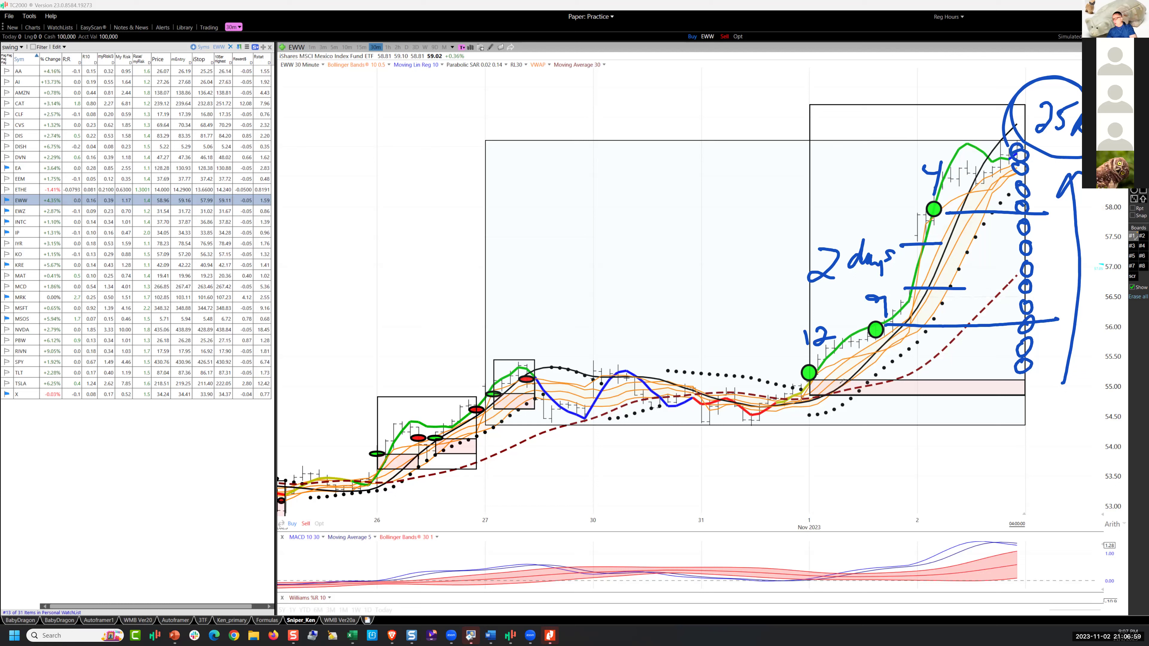
mouse_move(832, 387)
mouse_down()
mouse_move(928, 292)
mouse_move(910, 365)
mouse_move(910, 295)
mouse_up()
drag(897, 296, 949, 292)
mouse_move(929, 250)
mouse_down()
mouse_move(927, 285)
mouse_move(933, 248)
mouse_up()
drag(921, 266, 915, 282)
mouse_move(927, 262)
mouse_down()
mouse_move(926, 276)
mouse_move(934, 263)
mouse_up()
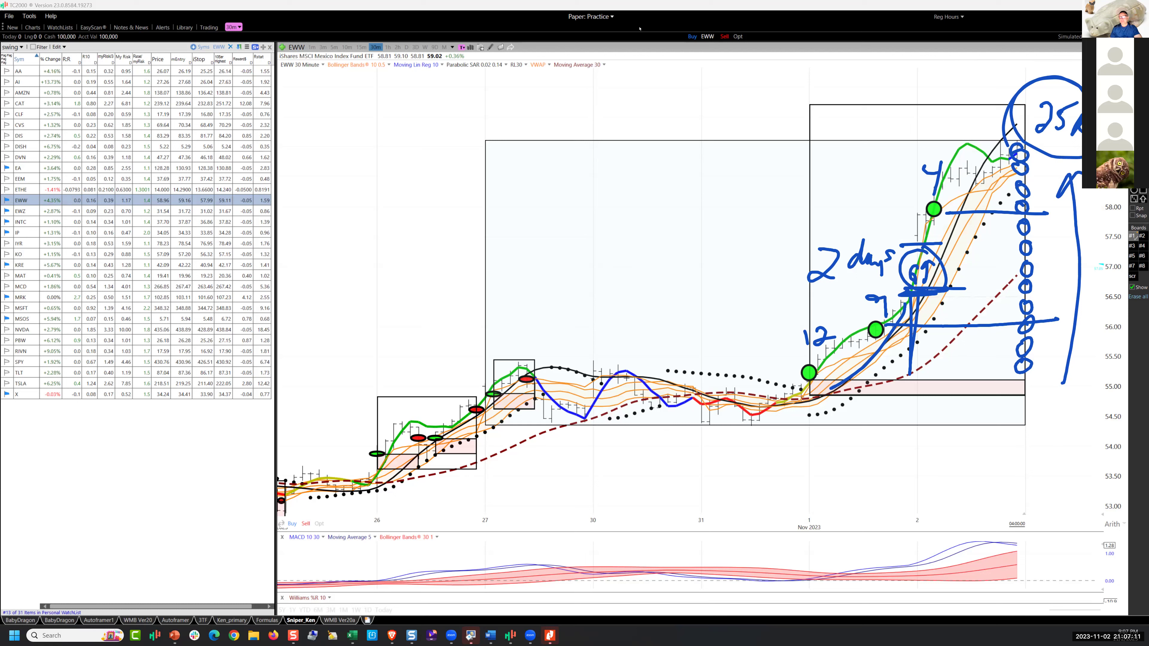
Clear the pen markup and draw two blue horizontal lines at the latest price levels near 58
key(e)
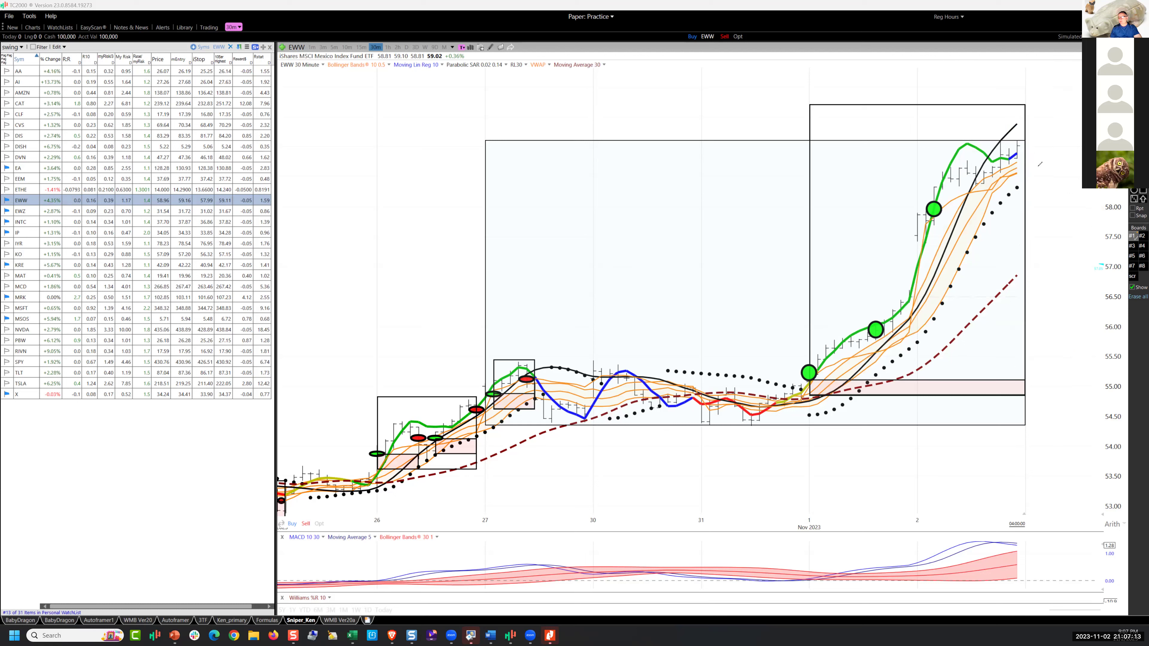
drag(1012, 186, 1069, 186)
drag(932, 210, 1100, 209)
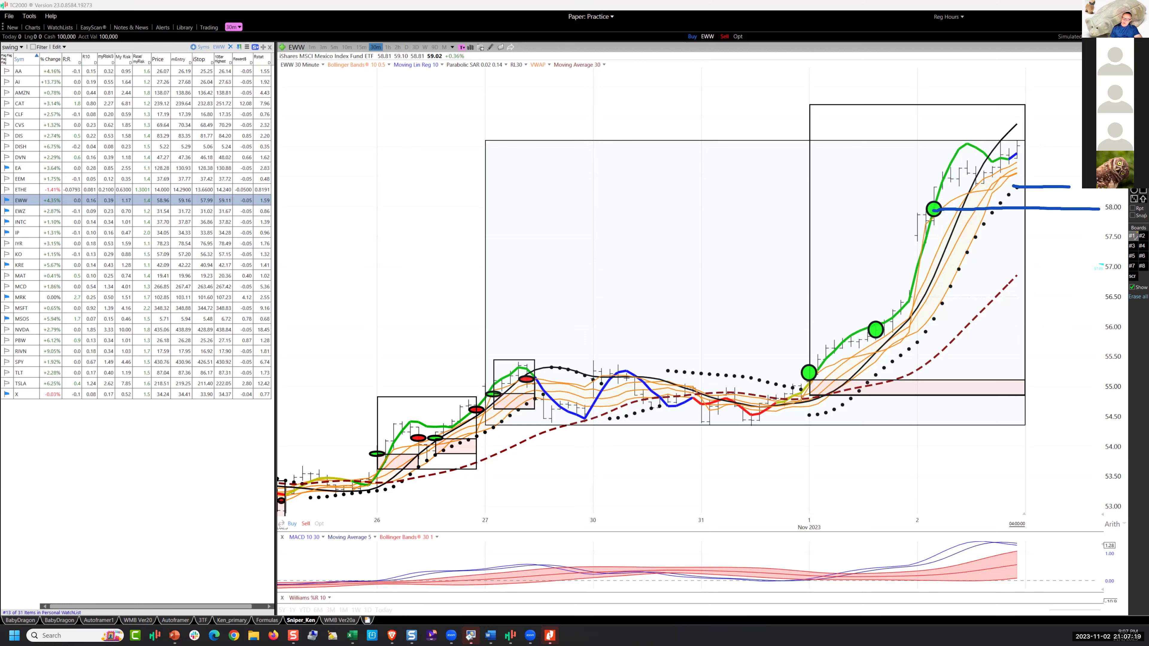
Open EWZ, clear leftover pen marks, and enlarge the Nov 1 green marker into a circle
click(44, 211)
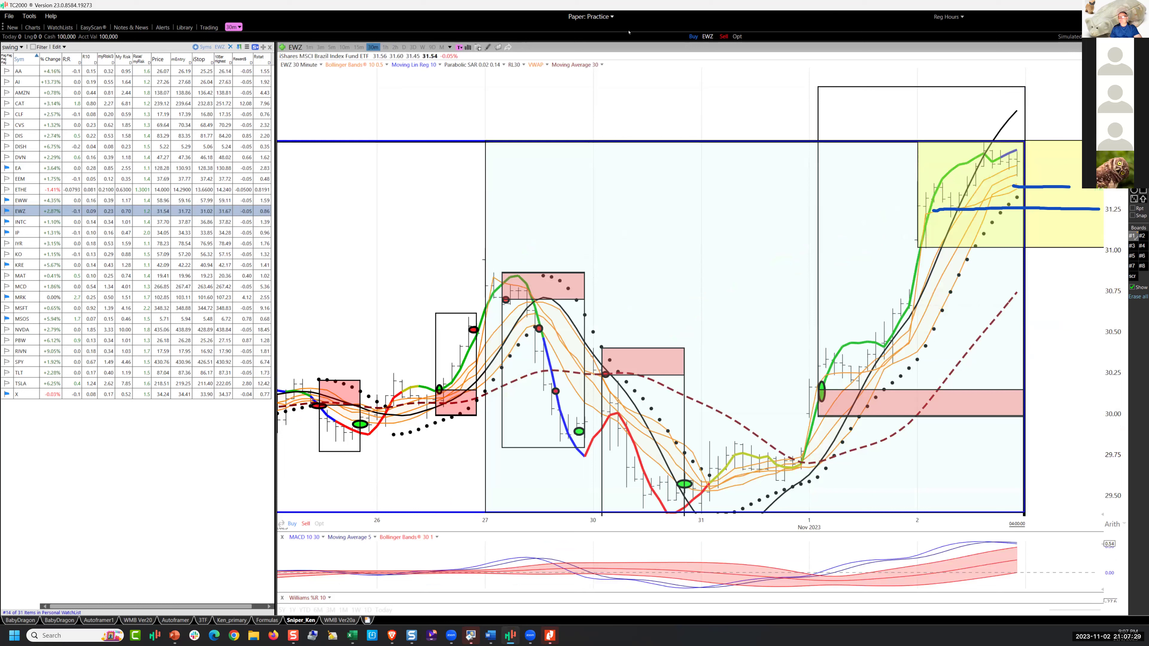
key(Escape)
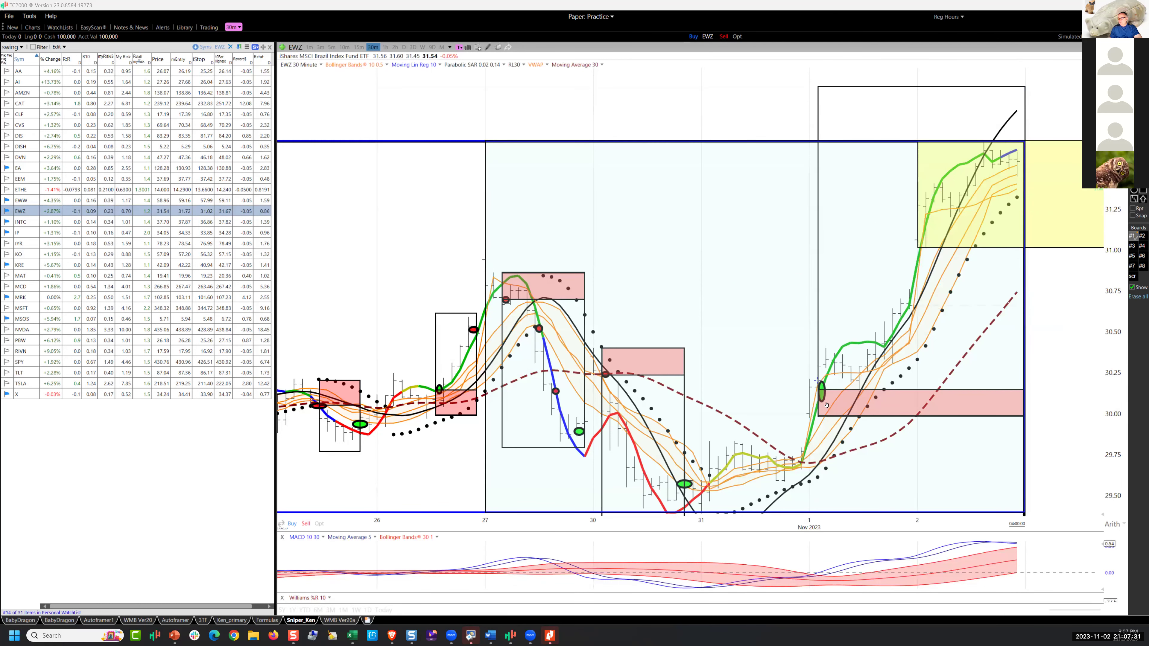
drag(831, 405, 820, 398)
click(811, 472)
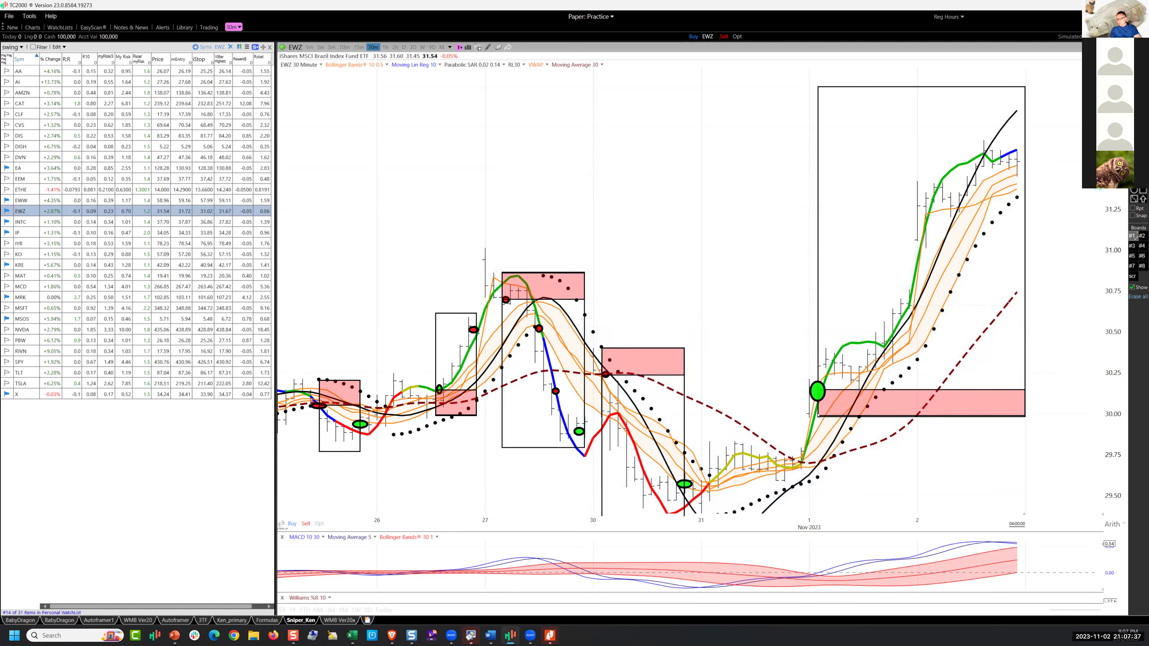
click(820, 393)
Count bars with stacked loops, add a '+5' note and the 27th's high line, then clear them
mouse_move(1021, 361)
mouse_down()
mouse_move(1007, 367)
mouse_move(1024, 364)
mouse_move(1021, 352)
mouse_up()
drag(1023, 302, 1024, 319)
mouse_move(1018, 274)
mouse_down()
mouse_move(1017, 186)
mouse_move(1049, 197)
mouse_up()
drag(1043, 192, 1057, 190)
mouse_move(1083, 170)
mouse_down()
mouse_move(1070, 183)
mouse_move(1092, 213)
mouse_move(1040, 256)
mouse_move(1079, 278)
mouse_up()
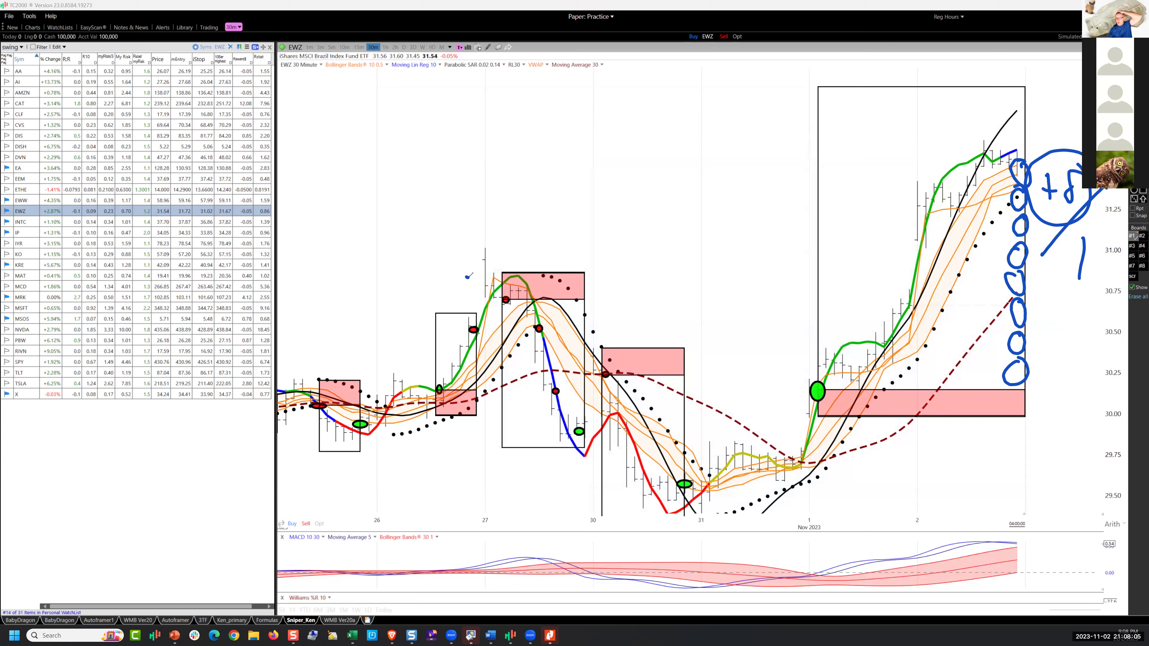
mouse_move(468, 276)
mouse_down()
mouse_move(1024, 284)
mouse_move(534, 283)
mouse_up()
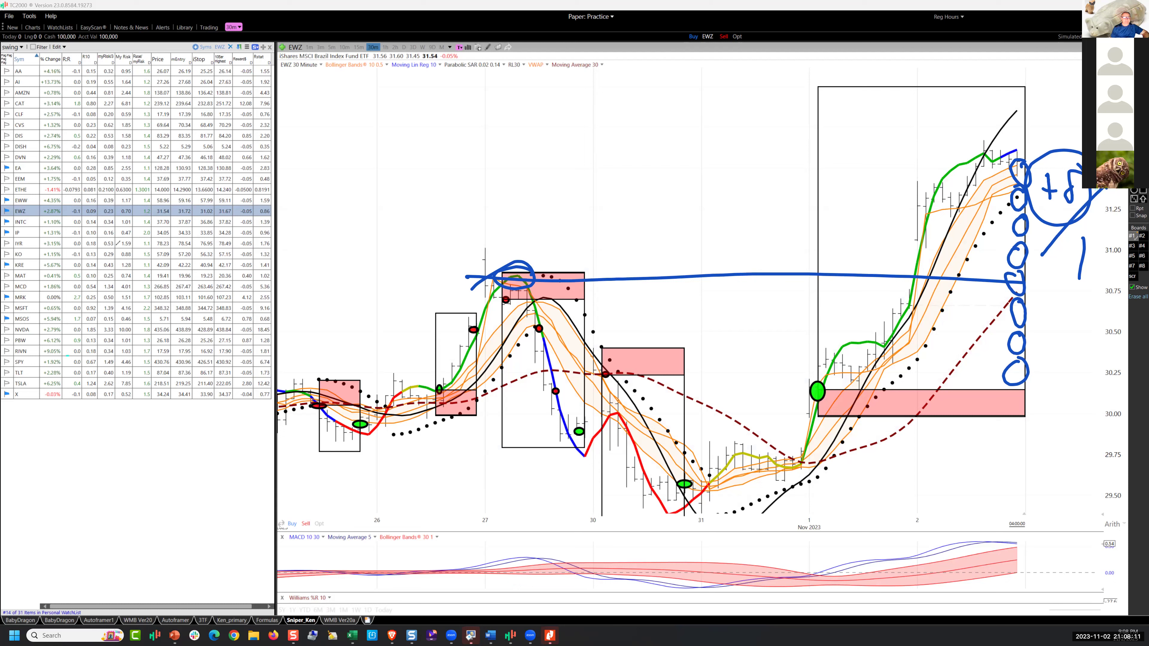
key(Escape)
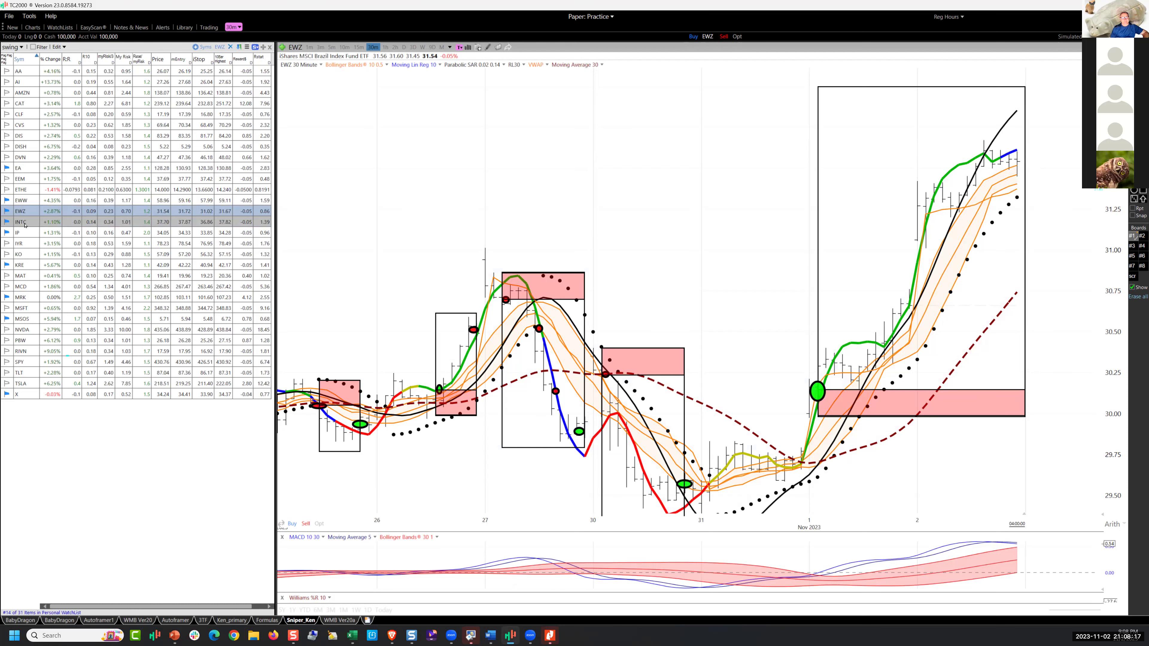
Review the INTC chart with a right-edge bar-count loop and a +9 note, then move down to IP
click(25, 224)
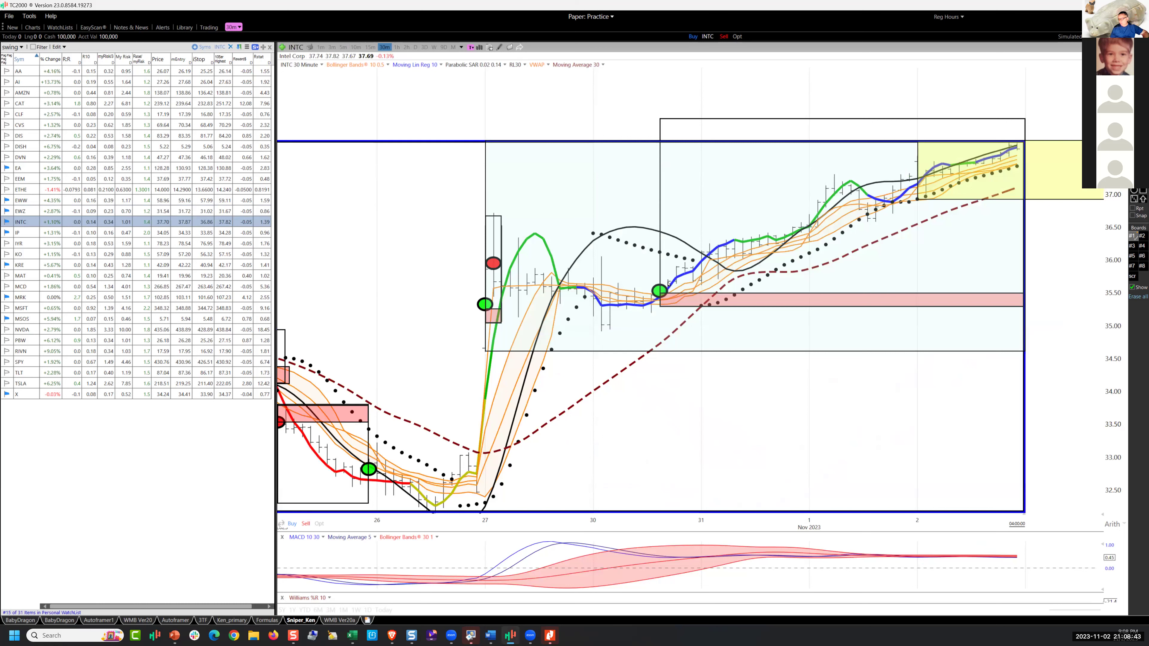
mouse_move(665, 294)
mouse_move(1022, 278)
mouse_down()
mouse_move(1015, 286)
mouse_move(1023, 144)
mouse_move(1049, 181)
mouse_move(1057, 171)
mouse_up()
drag(1080, 166, 1078, 195)
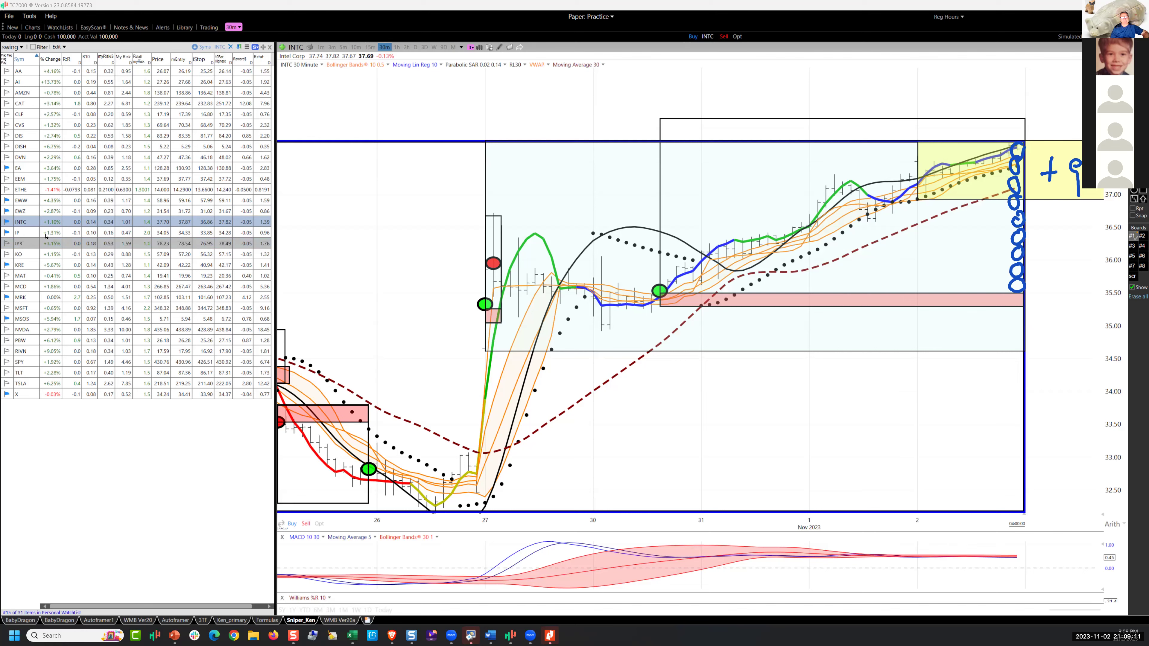
key(Down)
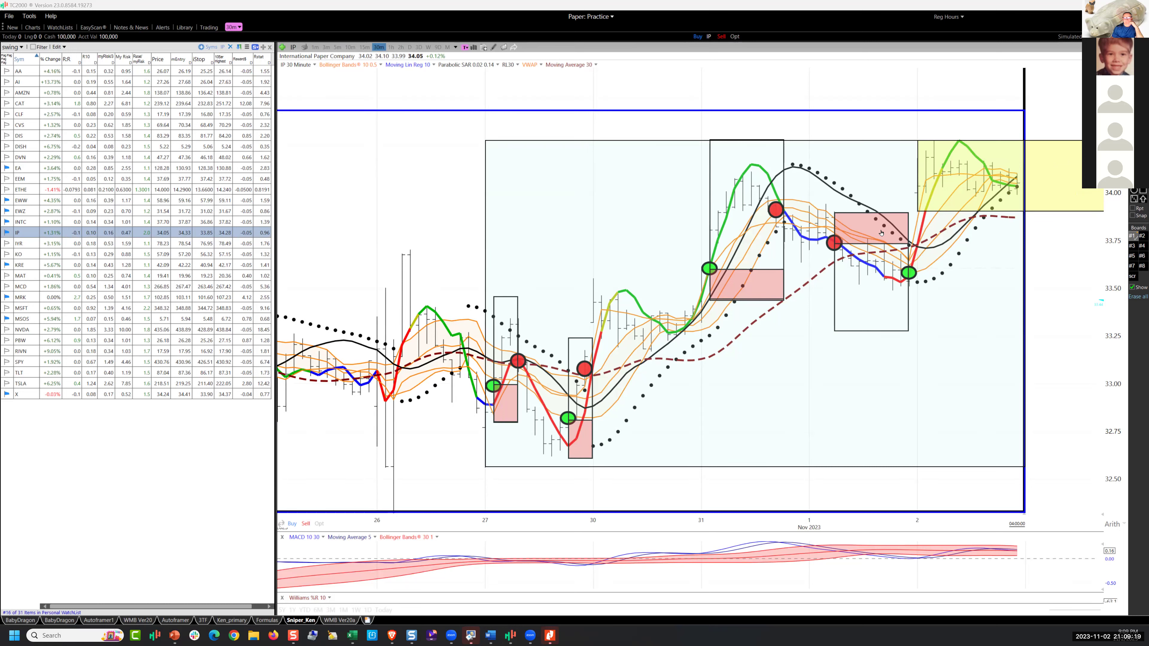
mouse_move(881, 233)
click(124, 343)
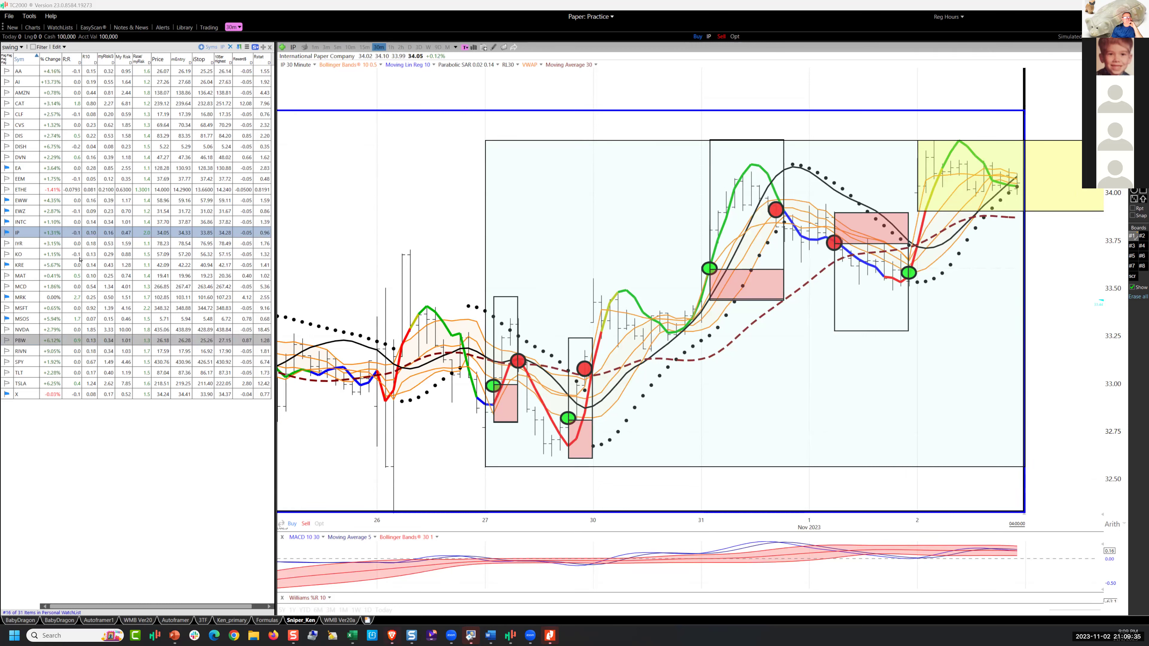
click(22, 243)
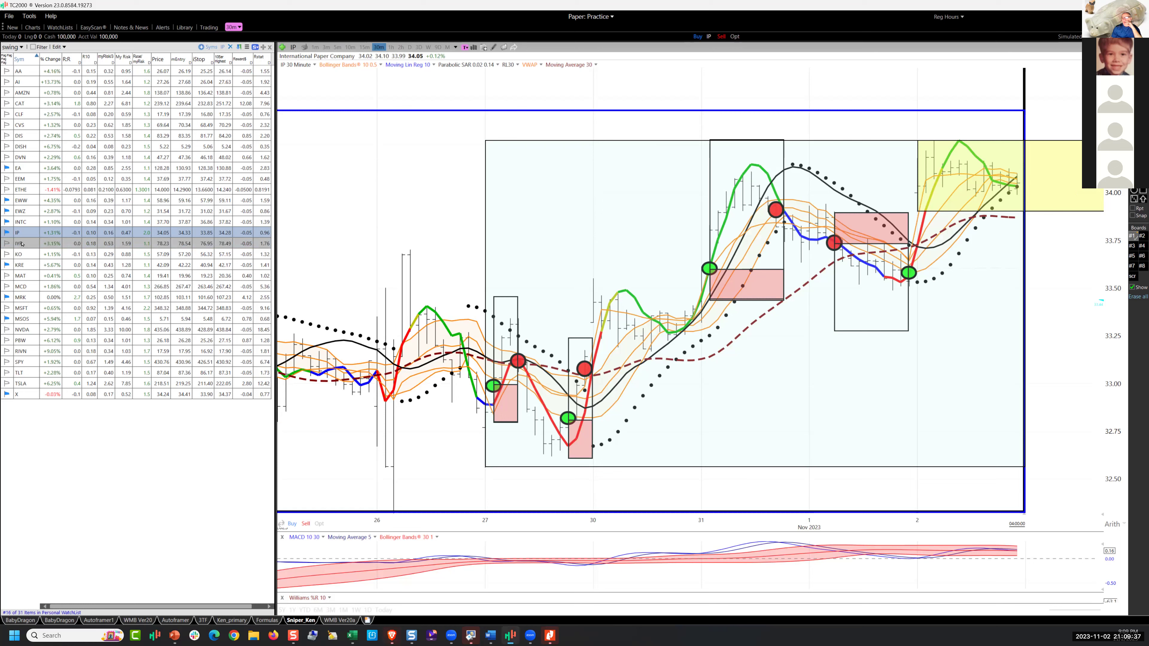
Open the IYR chart, circle the green entry marker and stack count circles up to a circled +5
click(22, 244)
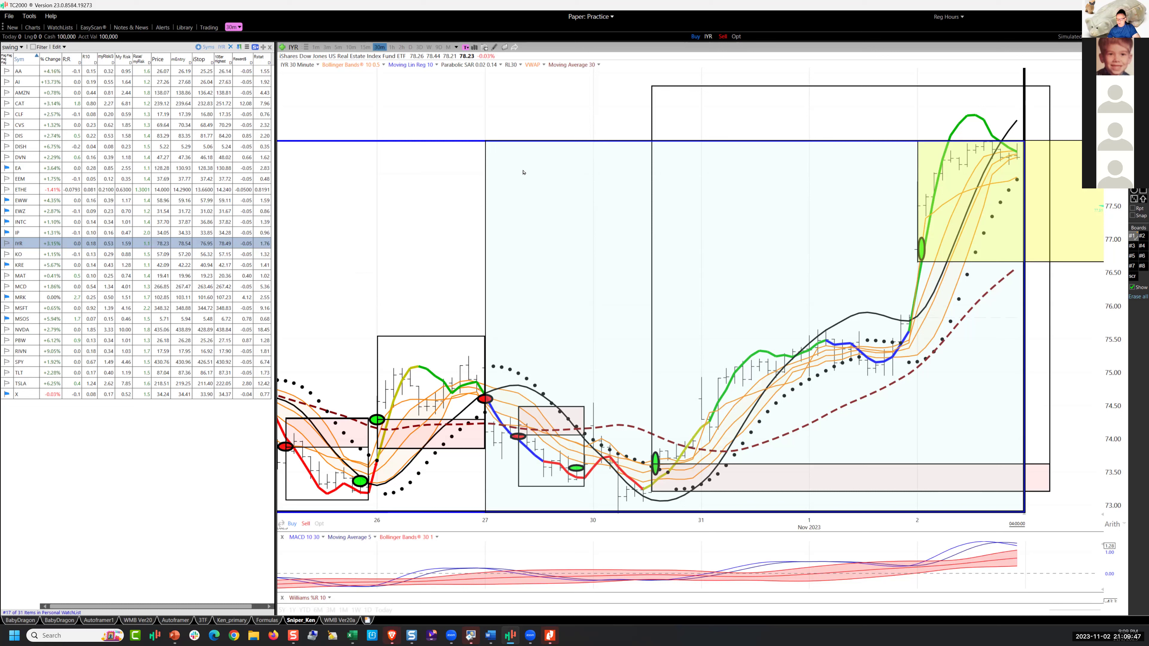
mouse_move(666, 455)
mouse_down()
mouse_move(704, 438)
mouse_move(770, 365)
mouse_move(900, 332)
mouse_move(910, 267)
mouse_move(922, 268)
mouse_move(931, 246)
mouse_move(916, 242)
mouse_up()
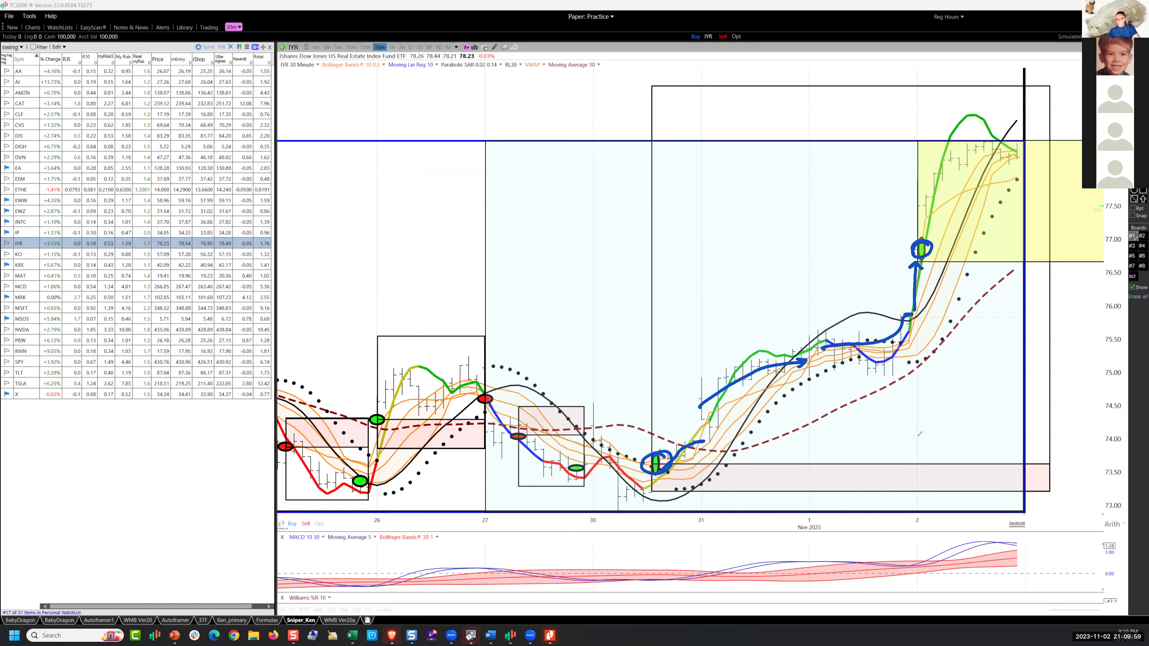
mouse_move(915, 437)
mouse_down()
mouse_move(922, 375)
mouse_move(909, 365)
mouse_move(923, 337)
mouse_up()
mouse_move(911, 317)
mouse_down()
mouse_move(902, 329)
mouse_move(923, 337)
mouse_up()
drag(873, 289, 884, 302)
mouse_move(889, 273)
mouse_down()
mouse_move(936, 317)
mouse_move(961, 315)
mouse_move(947, 319)
mouse_move(926, 260)
mouse_up()
Loop-count the bars inside the yellow box and write gain notes such as +4 and 9
drag(1019, 237, 1011, 154)
drag(973, 202, 997, 208)
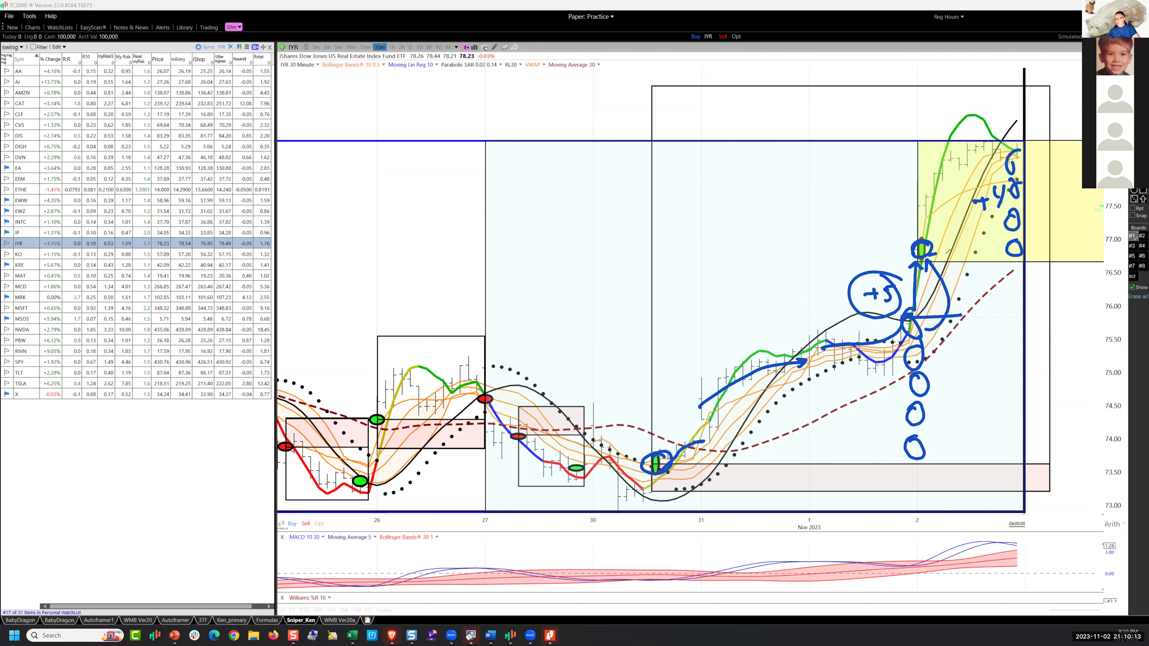
mouse_move(911, 202)
mouse_down()
mouse_move(910, 213)
mouse_move(933, 204)
mouse_up()
drag(941, 197, 932, 219)
drag(895, 296, 887, 308)
drag(679, 380, 683, 407)
drag(933, 191, 942, 204)
drag(922, 100, 930, 111)
mouse_move(941, 116)
mouse_down()
mouse_move(959, 115)
mouse_move(941, 116)
mouse_up()
mouse_move(977, 94)
mouse_down()
mouse_move(984, 145)
mouse_move(973, 154)
mouse_up()
Draw a level arrow labelled 2, then clear all the pen annotations
mouse_move(678, 309)
mouse_down()
mouse_move(1023, 311)
mouse_move(1011, 316)
mouse_up()
mouse_move(962, 395)
mouse_down()
mouse_move(992, 415)
mouse_move(1003, 392)
mouse_up()
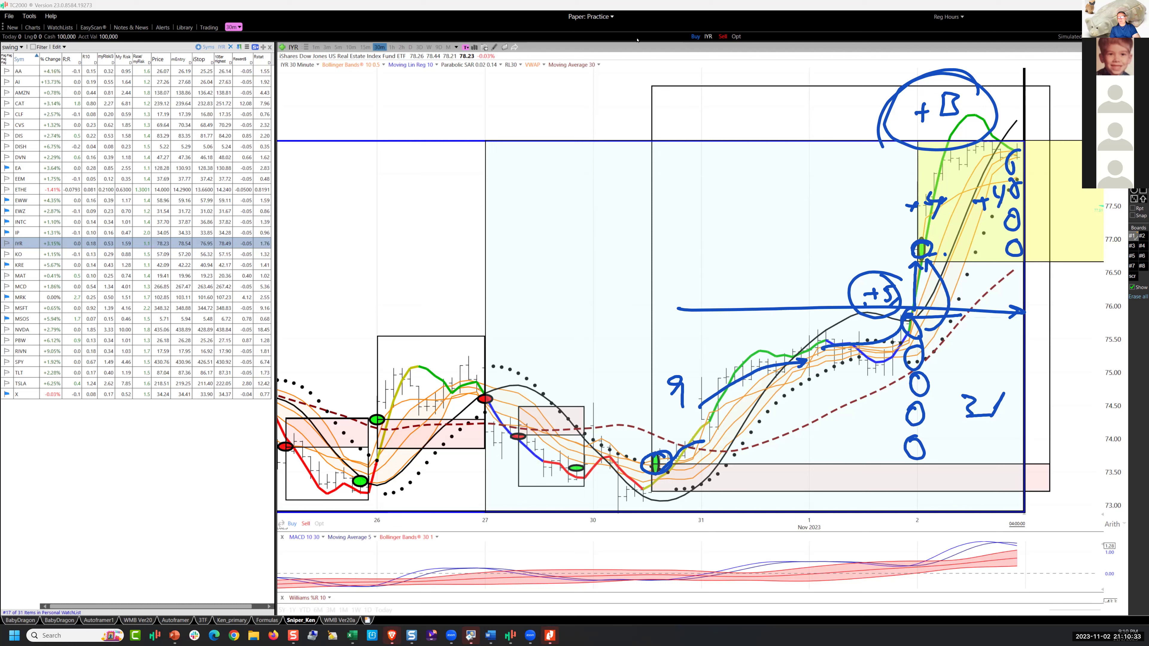
key(Escape)
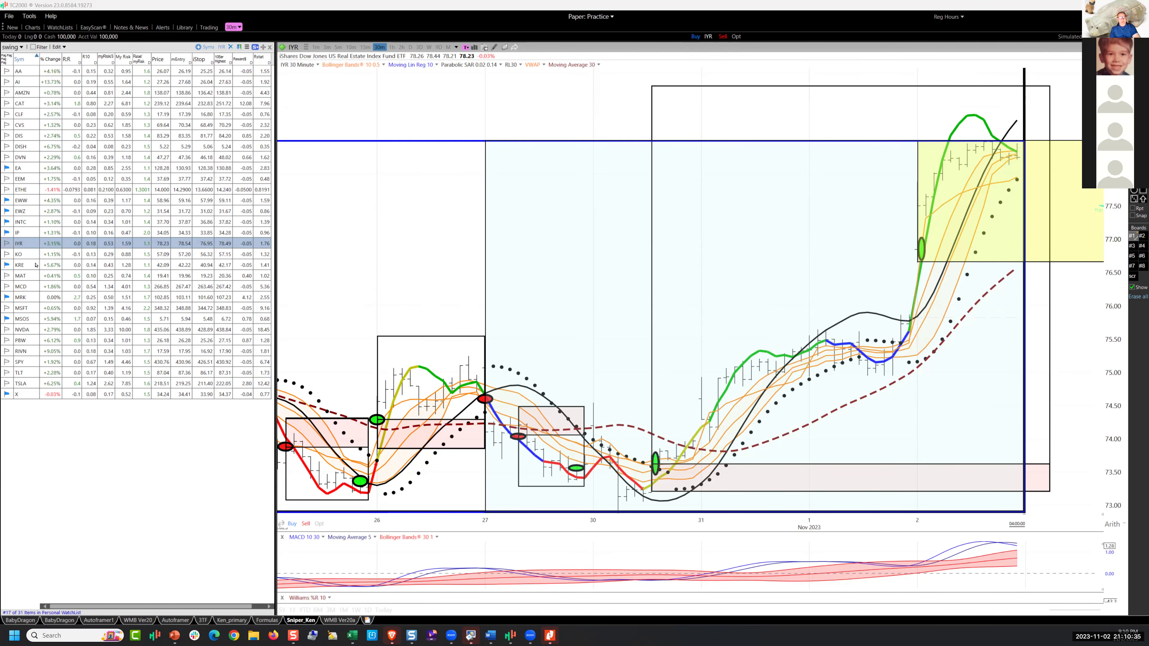
Step through the KO, KRE, MAT and MCD watchlist charts, landing on Merck (MRK)
click(23, 256)
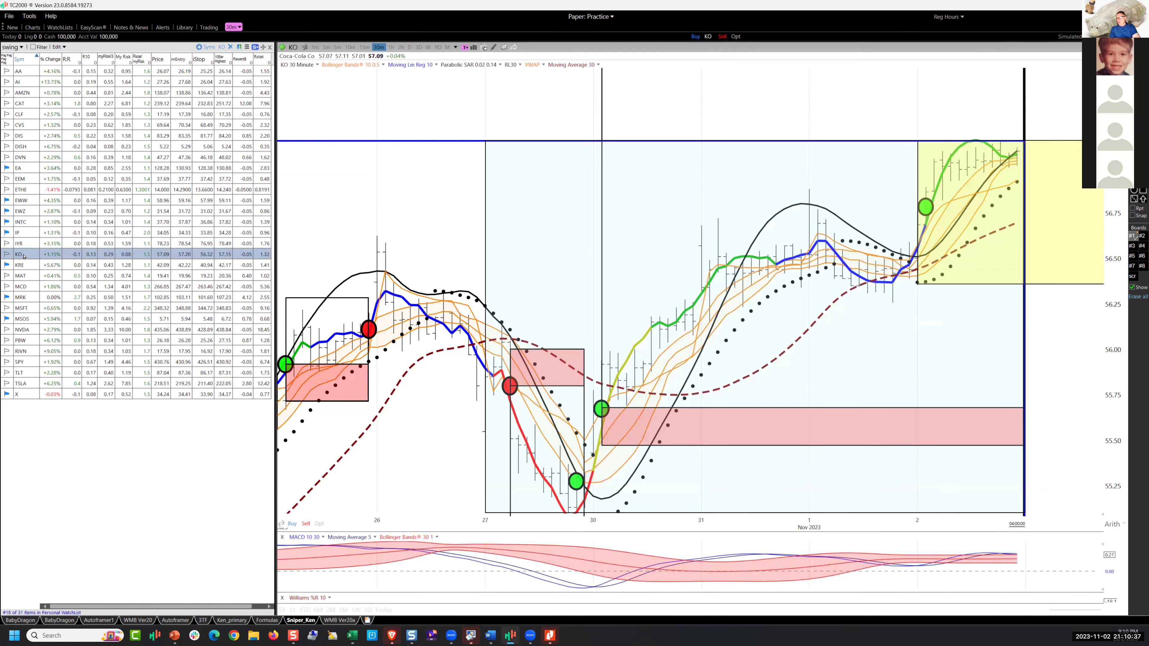
click(29, 269)
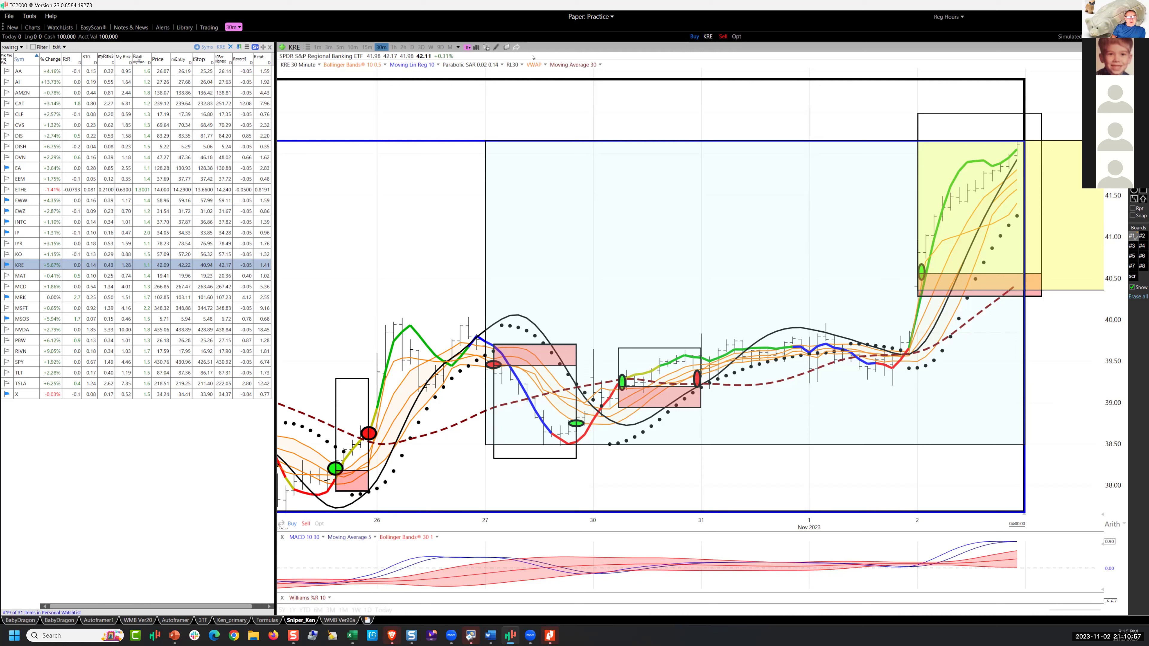
click(32, 275)
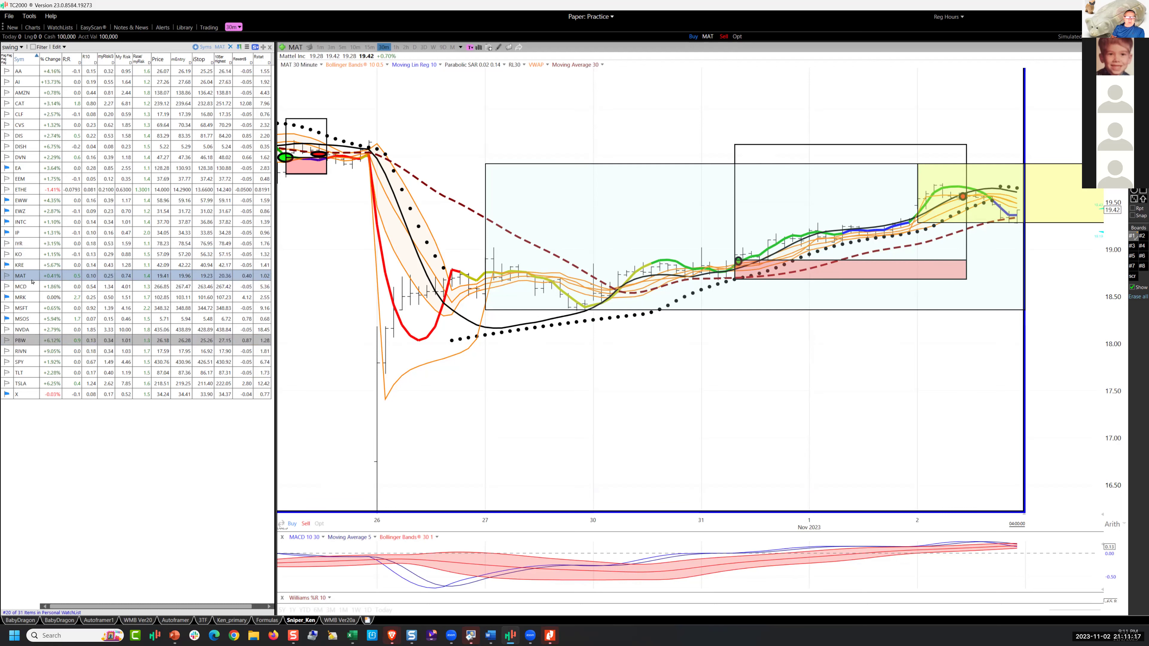
click(19, 287)
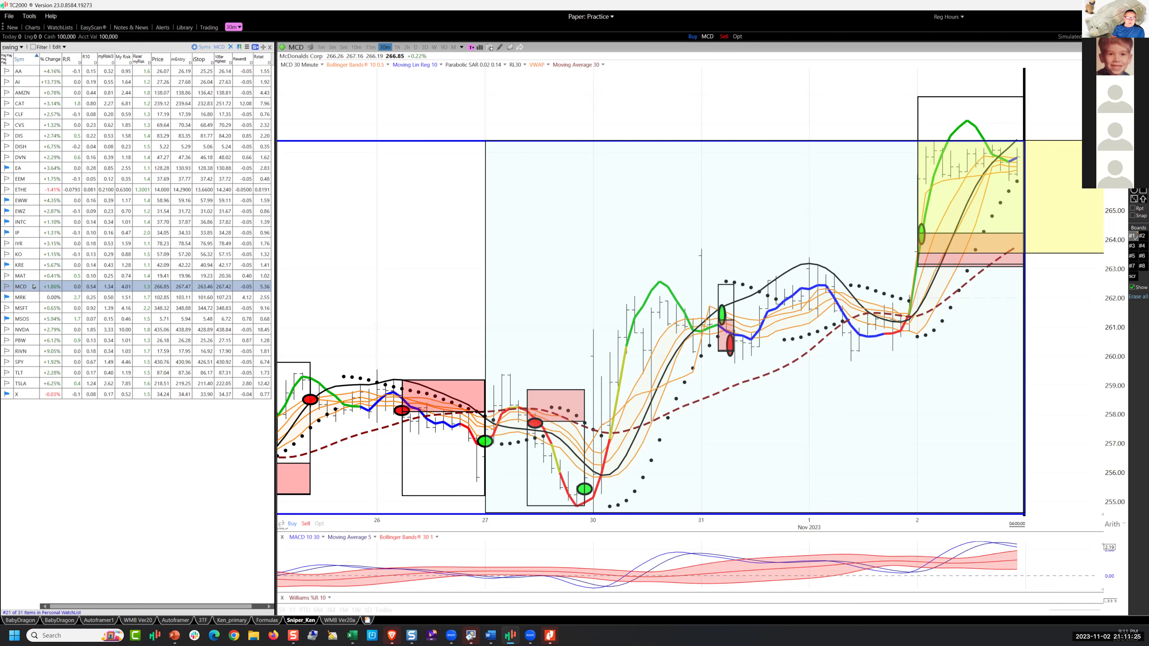
click(25, 298)
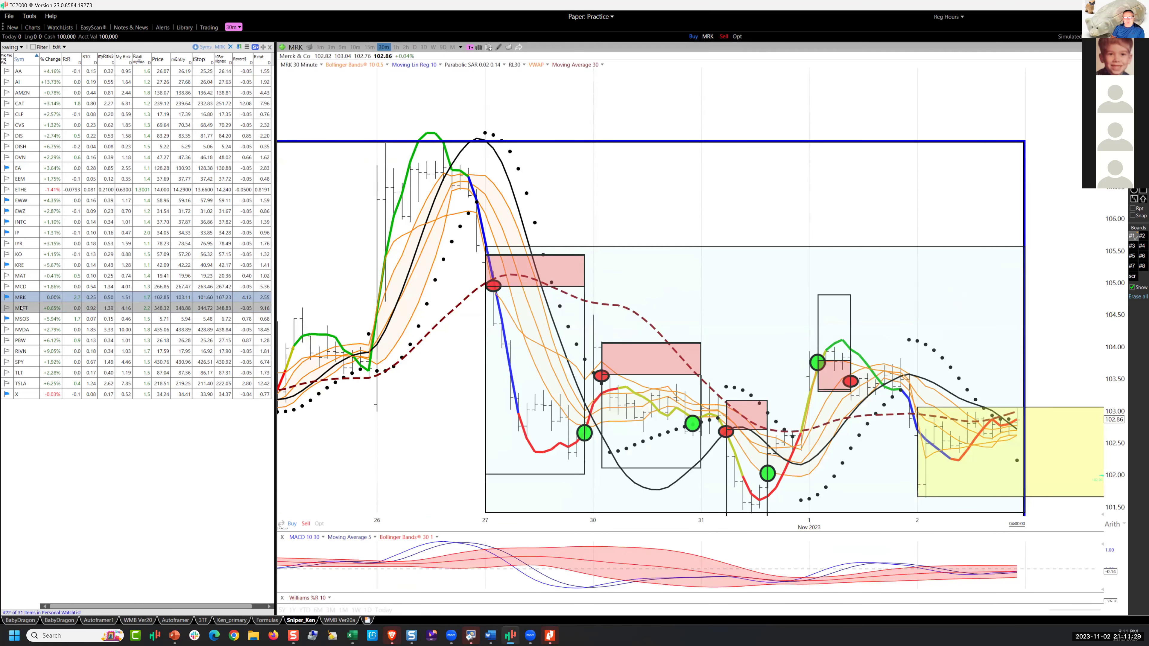
Bring up the MSFT chart and trace the trend across the pink zone and lower chart
click(22, 313)
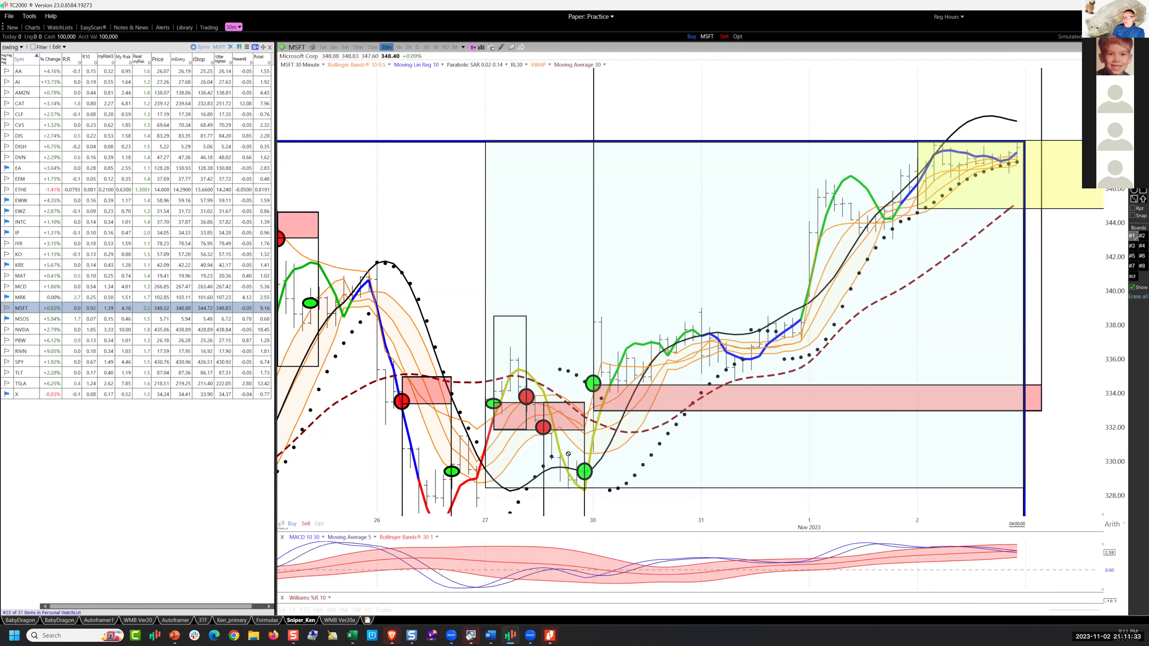
drag(923, 475, 445, 387)
drag(1040, 412, 595, 370)
drag(928, 517, 643, 410)
Loop-count the bars at the right edge and circle the gain note beside them
mouse_move(1029, 372)
mouse_down()
mouse_move(1017, 299)
mouse_move(1028, 233)
mouse_move(1017, 248)
mouse_move(1033, 149)
mouse_move(1026, 168)
mouse_up()
drag(1059, 177, 1074, 176)
drag(1067, 165, 1076, 188)
mouse_move(1081, 137)
mouse_down()
mouse_move(1051, 195)
mouse_move(1117, 205)
mouse_up()
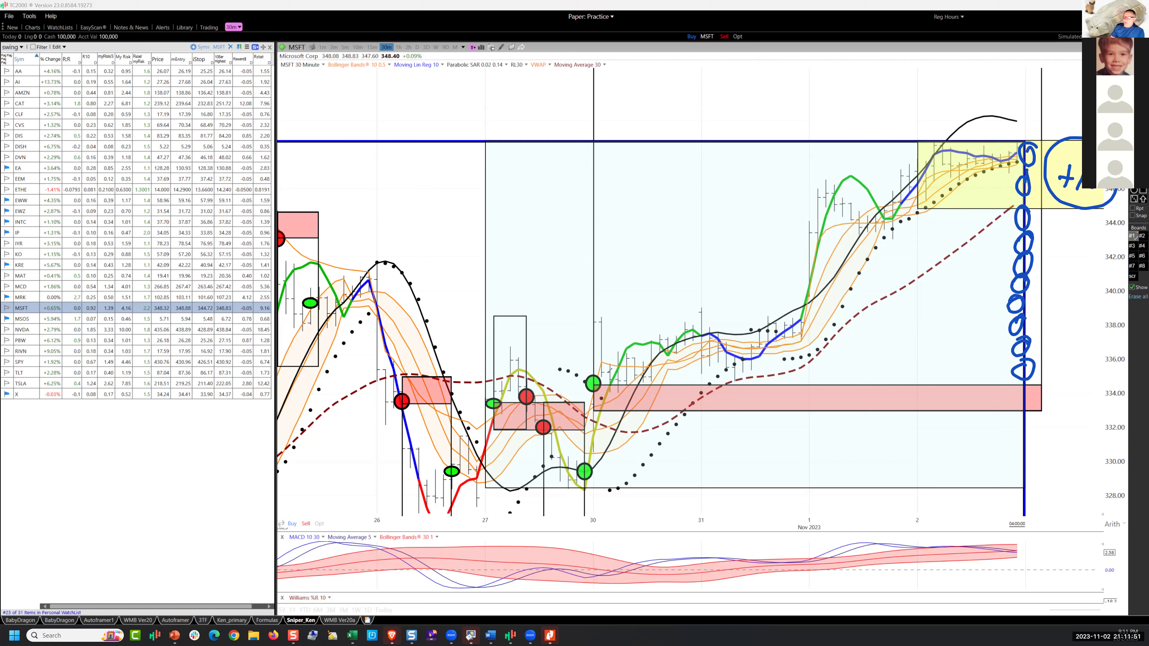
Draw two trend lines up to the yellow box and bring up the clear-drawings menu
drag(609, 370, 1018, 157)
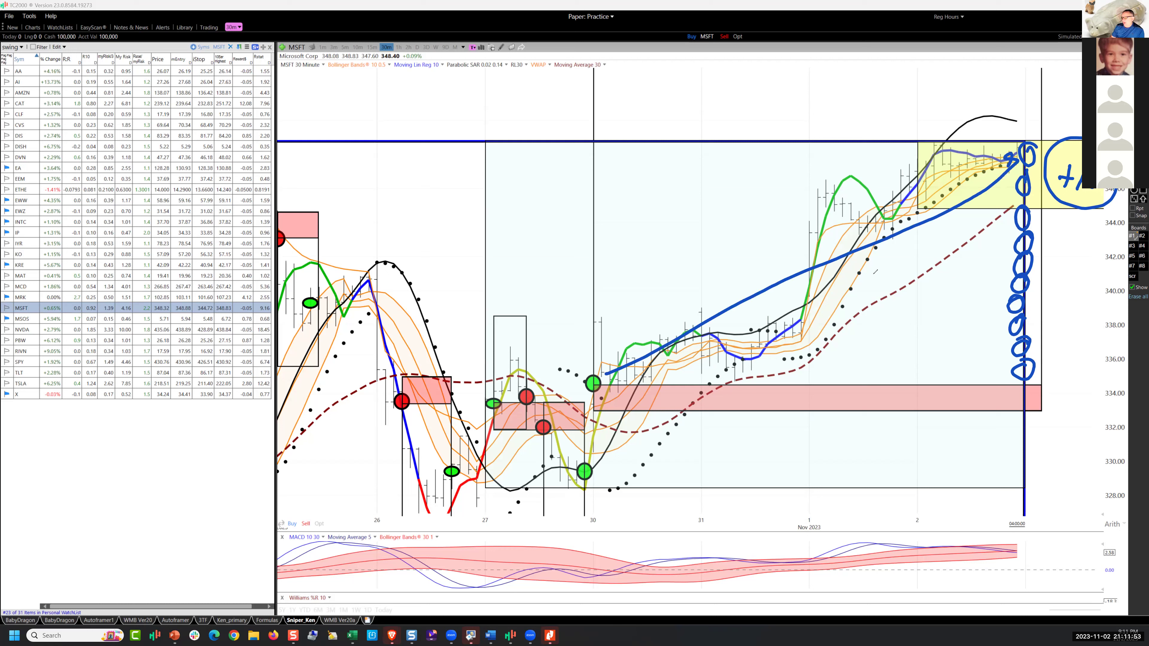
drag(788, 384, 1058, 203)
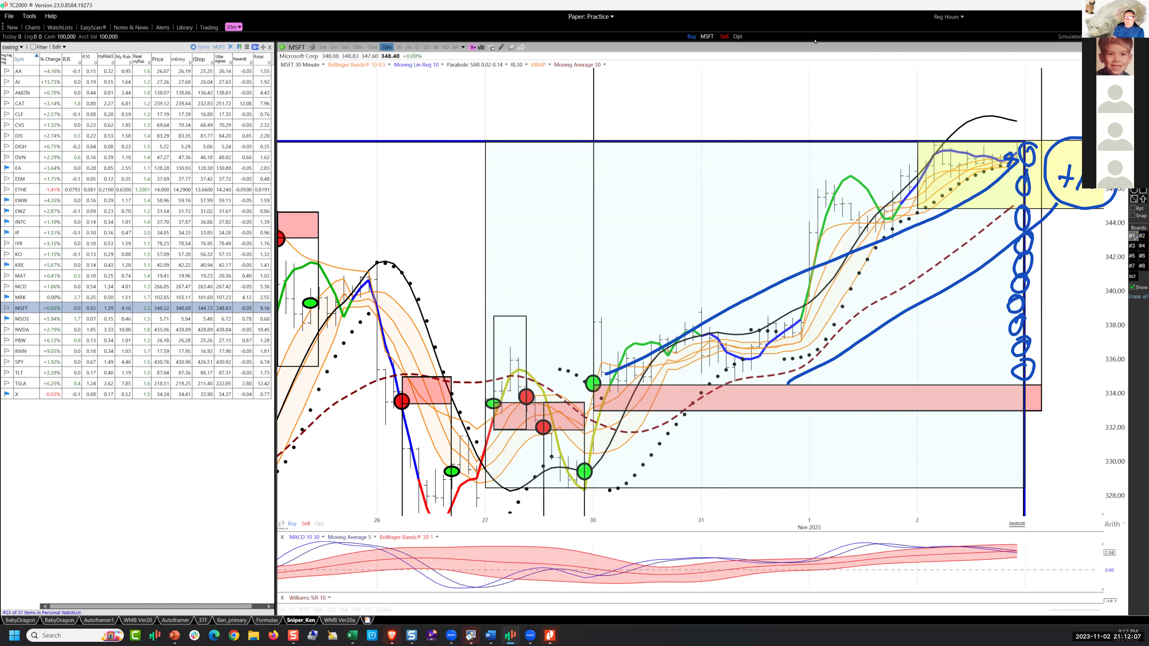
right_click(629, 40)
Clear all drawings from MSFT, then step through MSOS, NVDA, PBW and RIVN to SPY
click(642, 37)
click(33, 320)
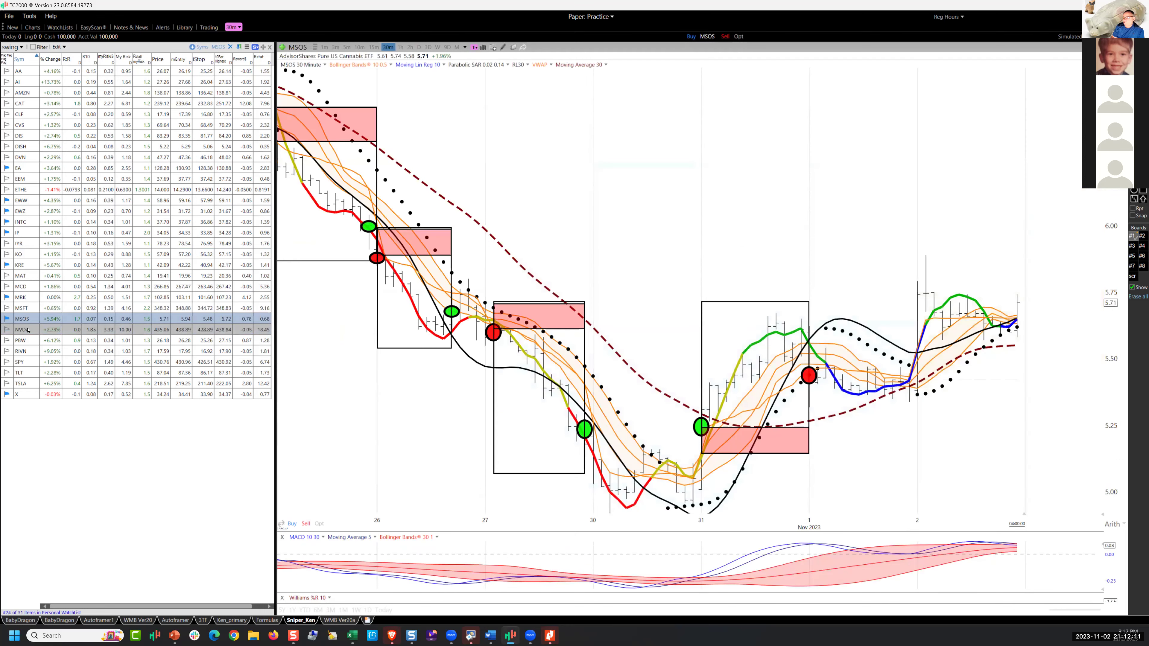
click(28, 330)
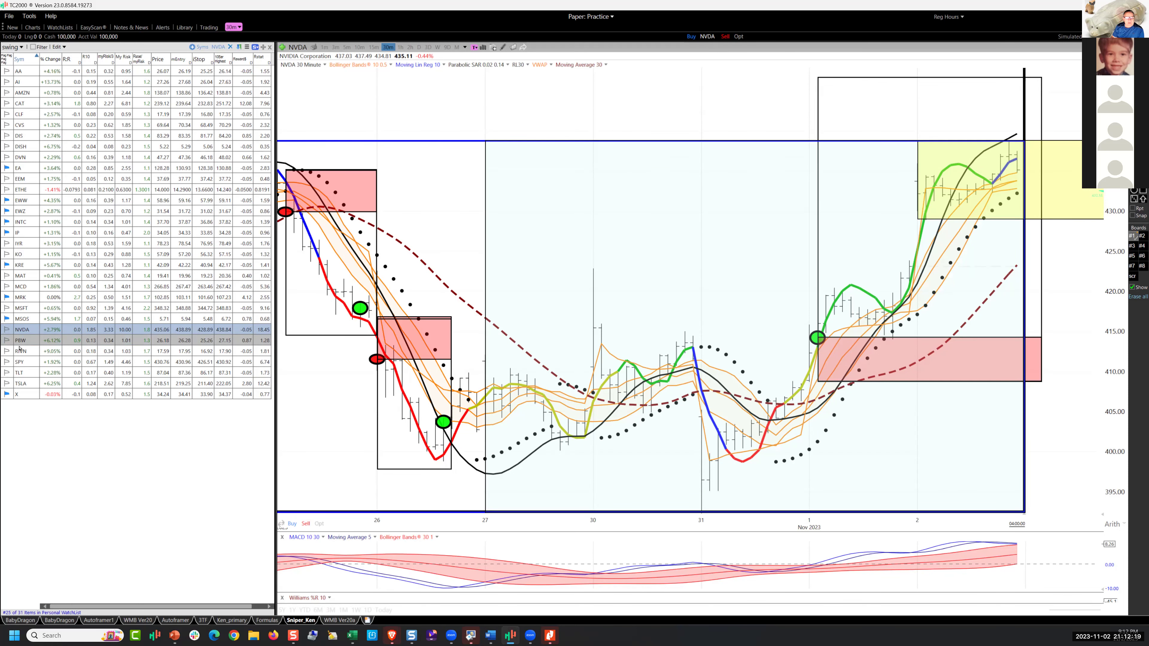
click(24, 341)
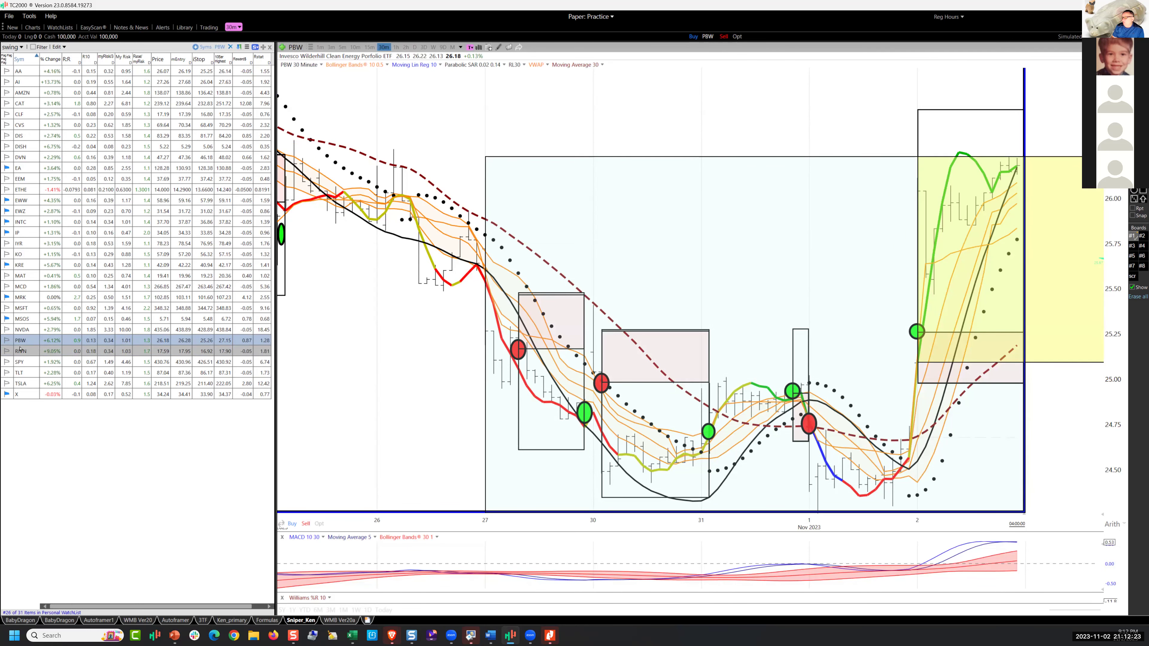
click(20, 350)
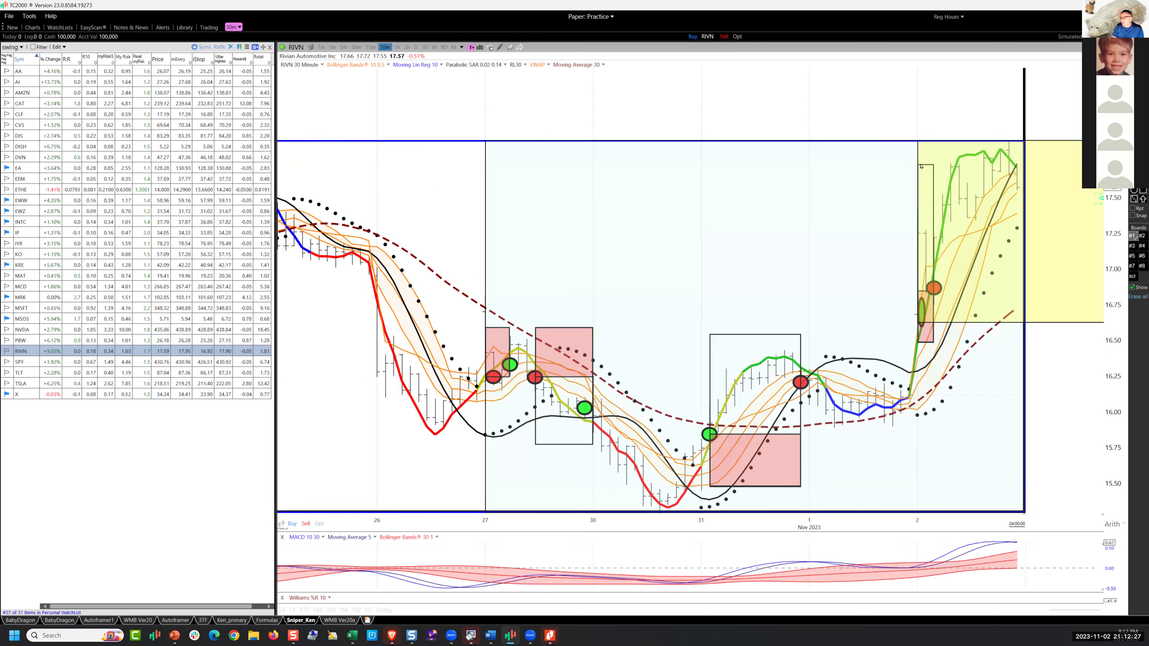
mouse_move(930, 315)
click(23, 362)
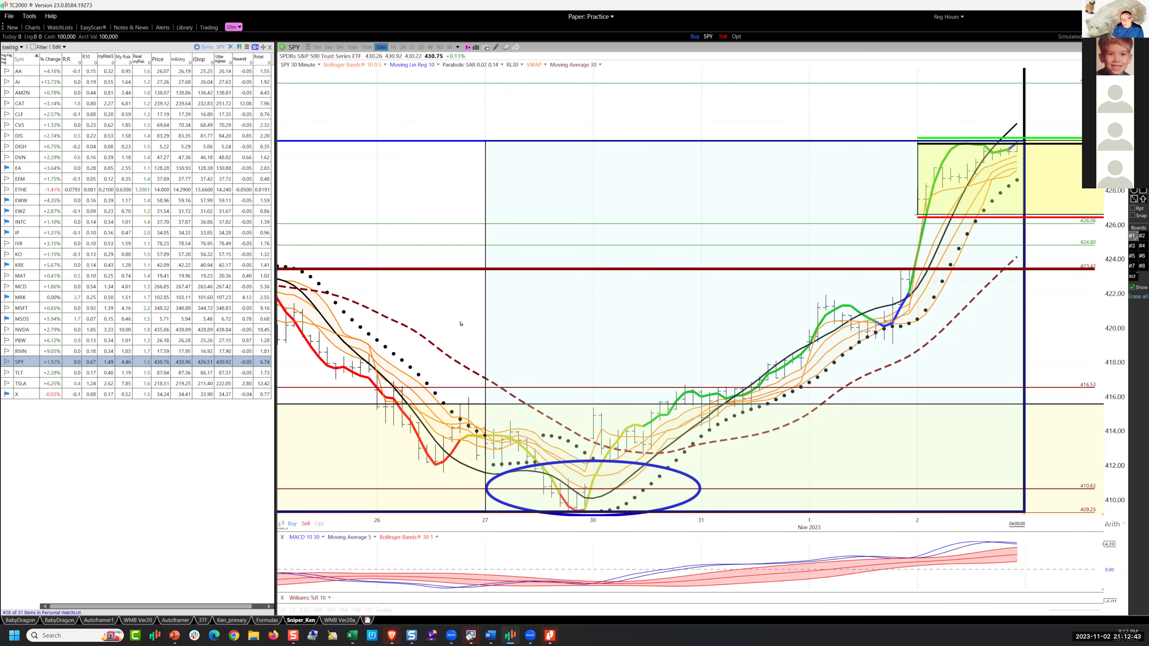
Zoom the SPY chart out to show earlier days
scroll(386, 282, down, 2)
scroll(368, 282, down, 1)
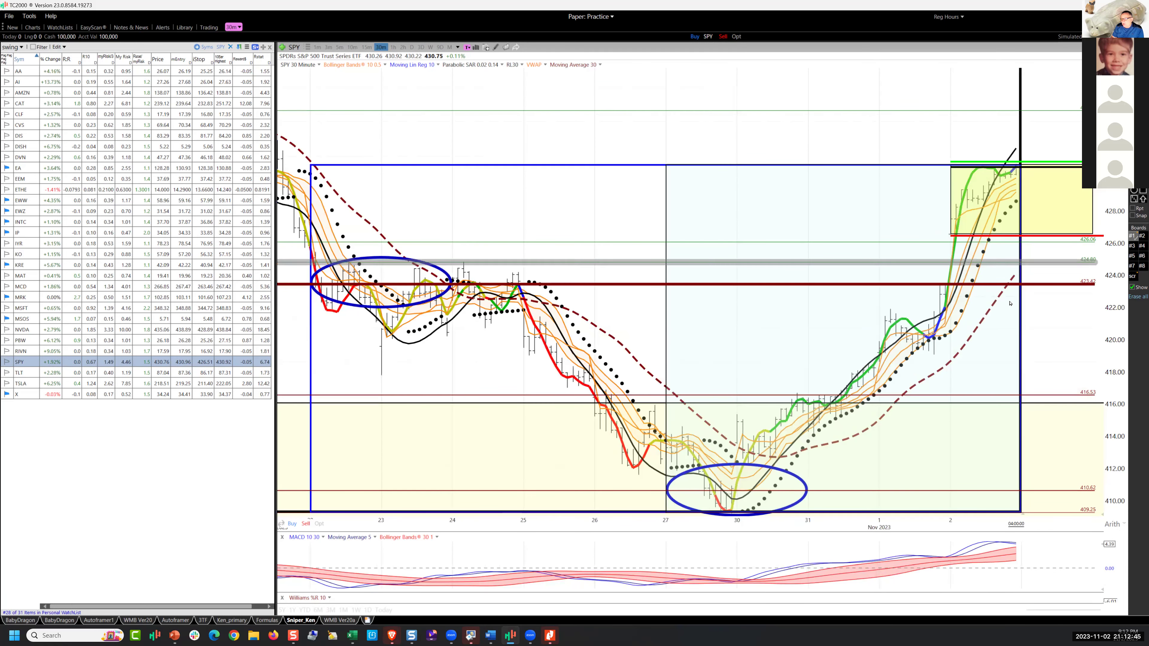
mouse_move(963, 237)
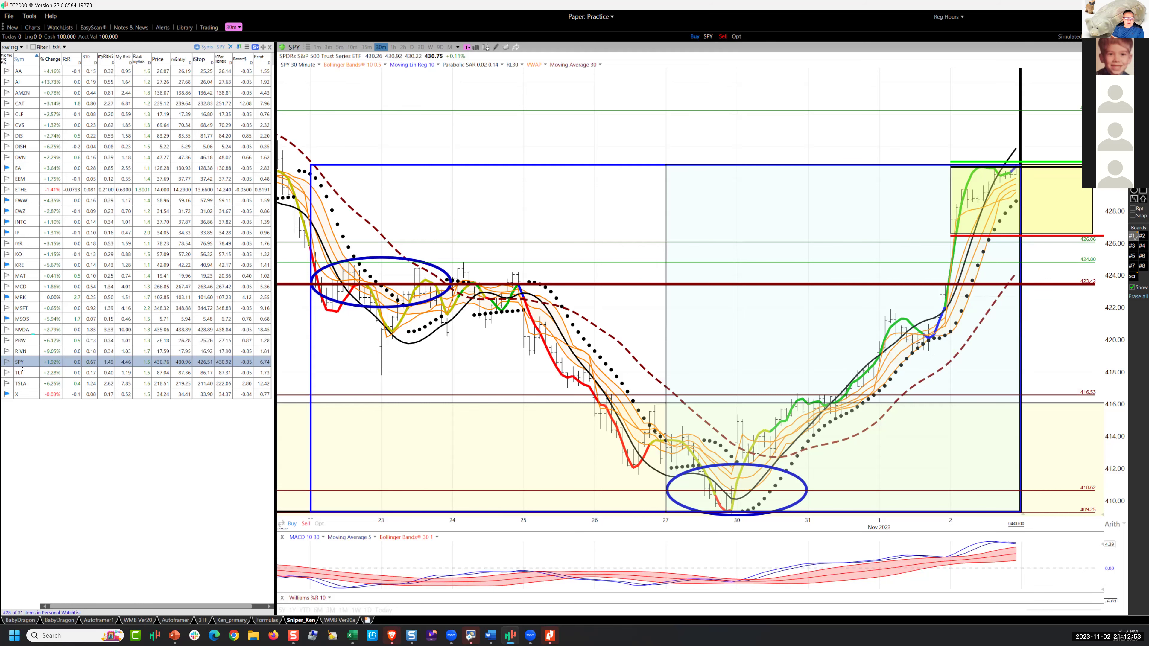
Move down through TLT and TSLA to the US Steel (X) chart
key(Down)
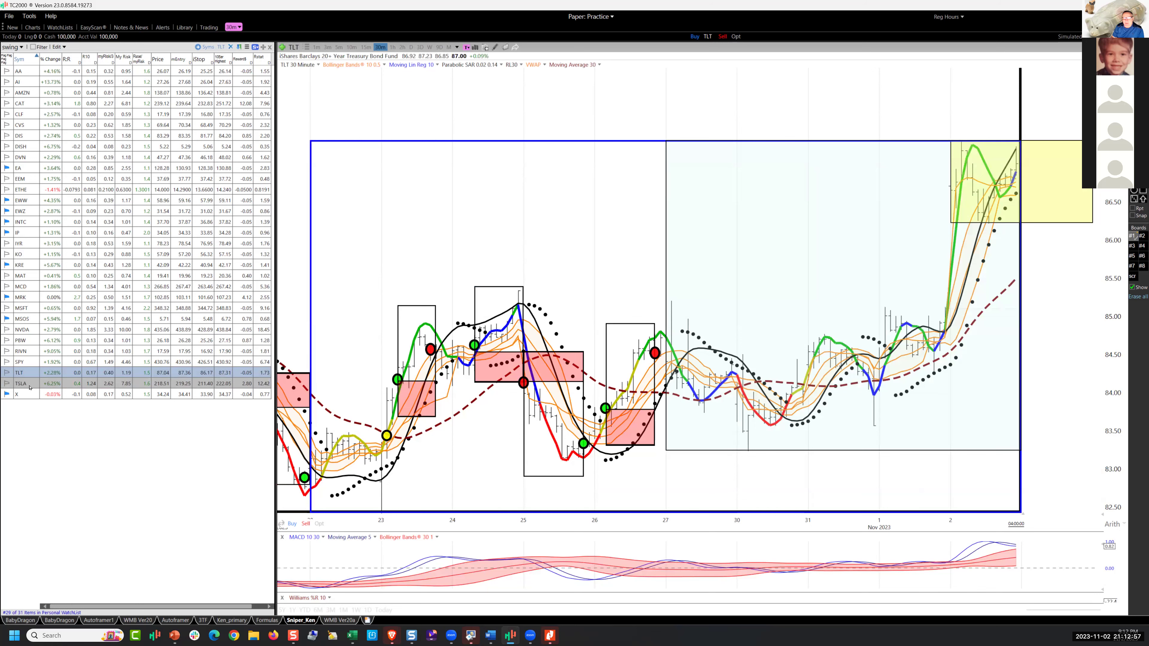
click(30, 384)
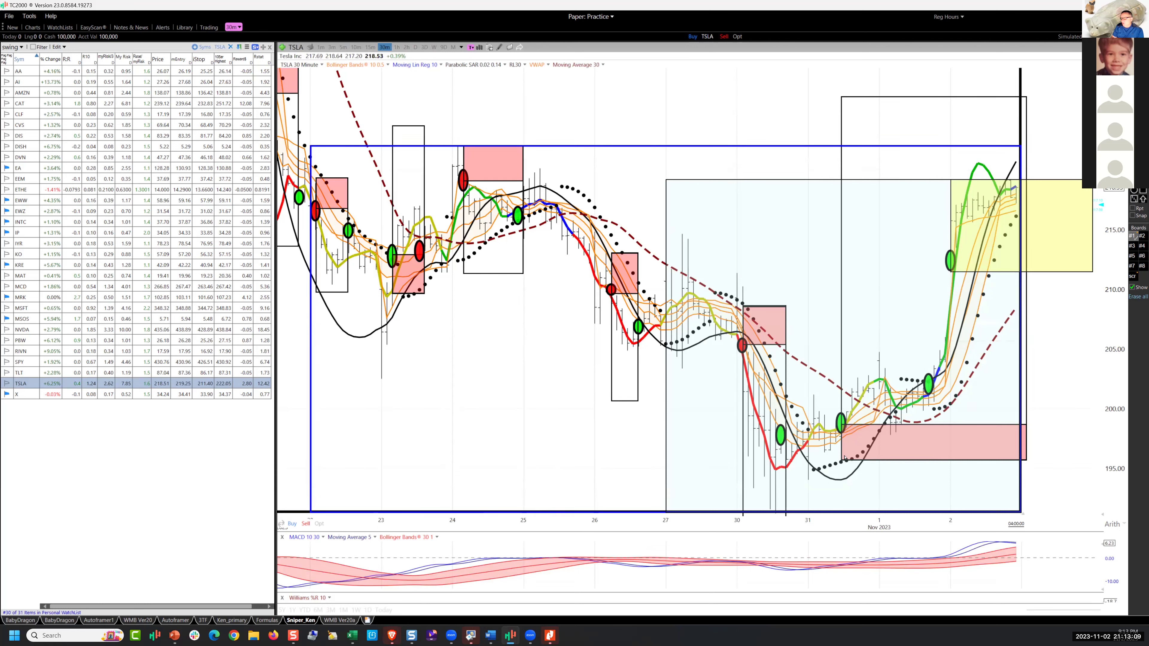
mouse_move(847, 423)
click(33, 394)
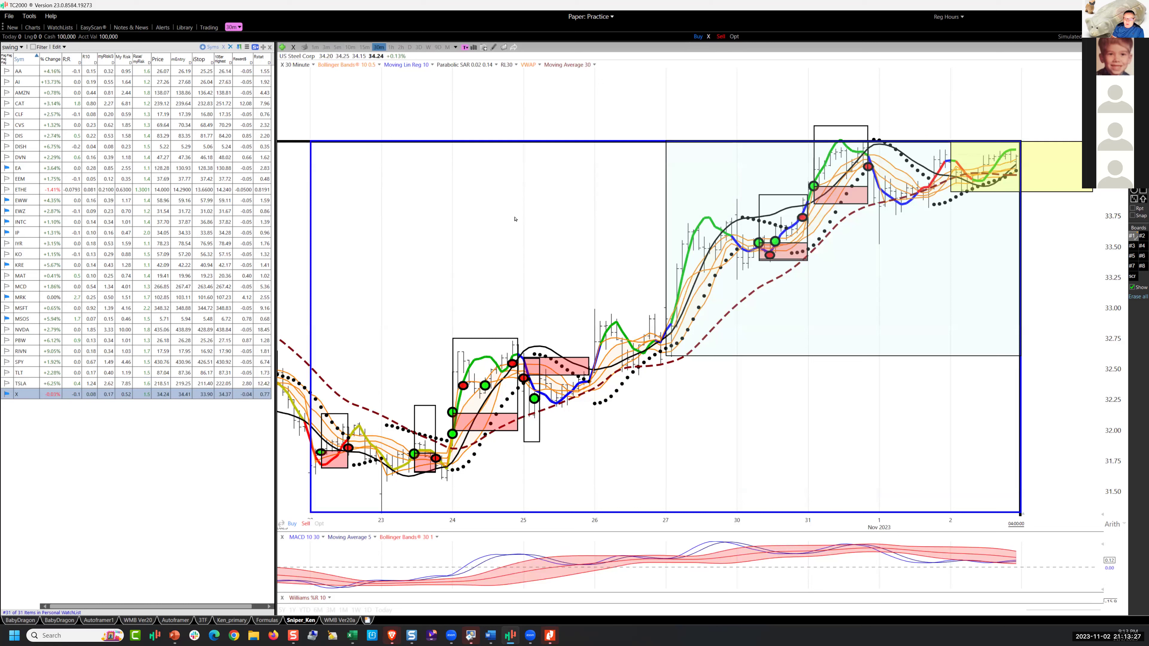
mouse_move(411, 636)
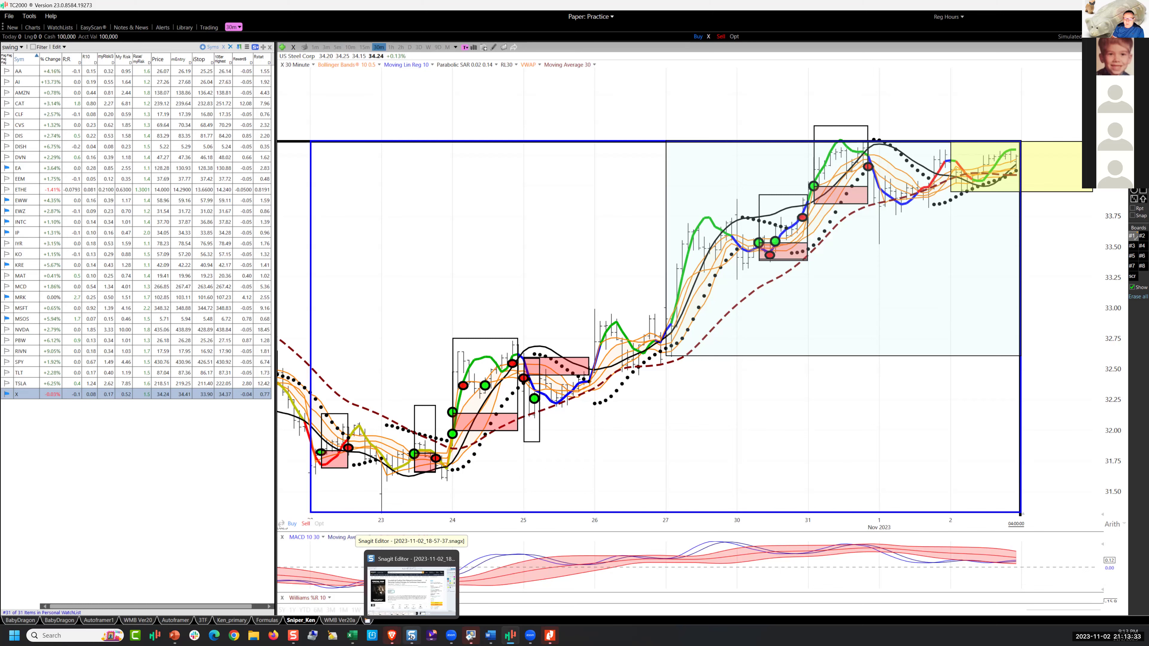
Bring Snagit Editor forward and open the 'Visual Box Trading technique 5R' AI chart capture
click(410, 636)
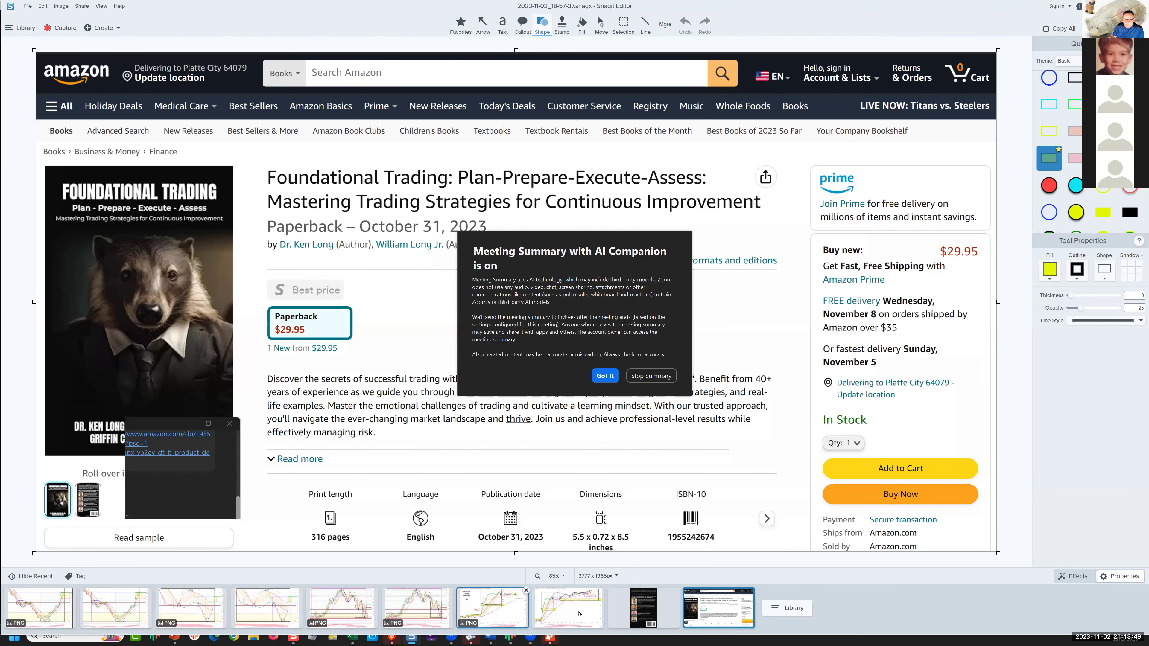
click(492, 607)
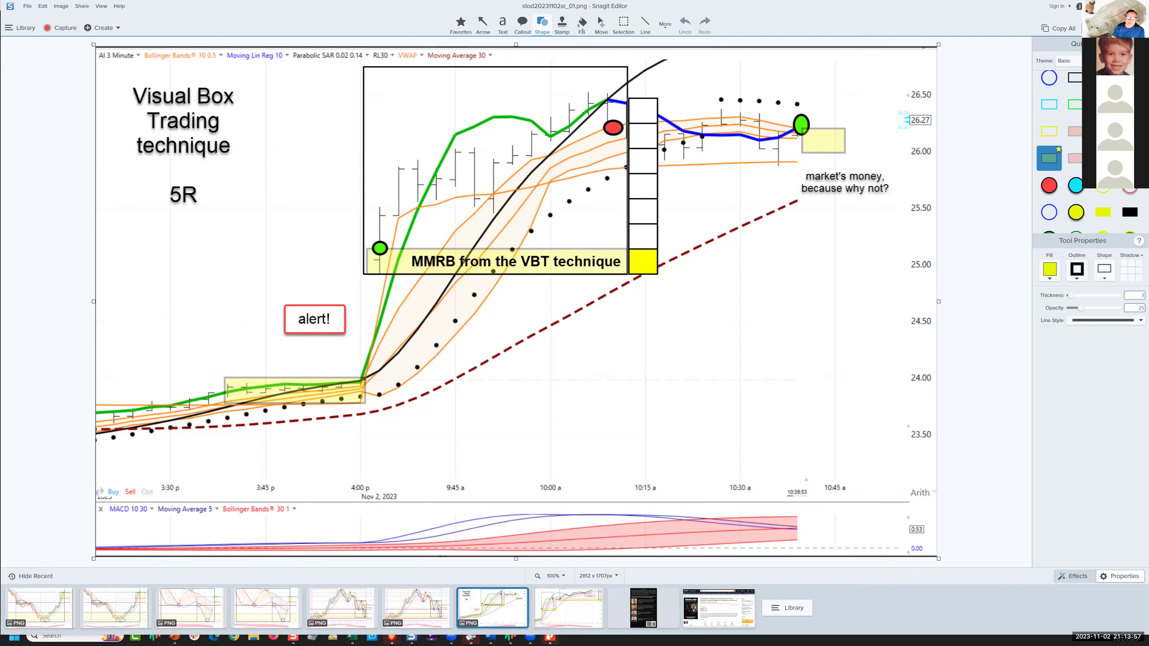
mouse_move(234, 372)
mouse_down()
mouse_move(211, 372)
mouse_move(204, 411)
mouse_up()
mouse_move(357, 371)
mouse_down()
mouse_move(369, 370)
mouse_move(358, 409)
mouse_up()
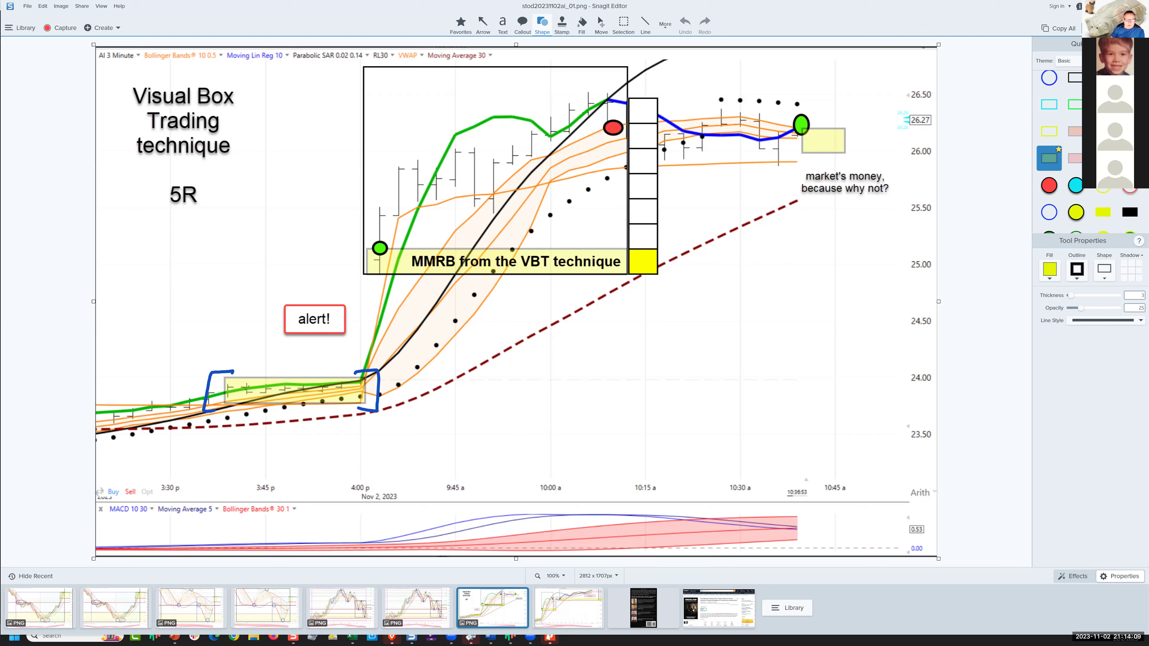
drag(234, 381, 234, 402)
drag(245, 403, 247, 397)
mouse_move(267, 383)
mouse_down()
mouse_move(268, 399)
mouse_move(373, 372)
mouse_move(375, 399)
mouse_move(228, 402)
mouse_move(348, 373)
mouse_up()
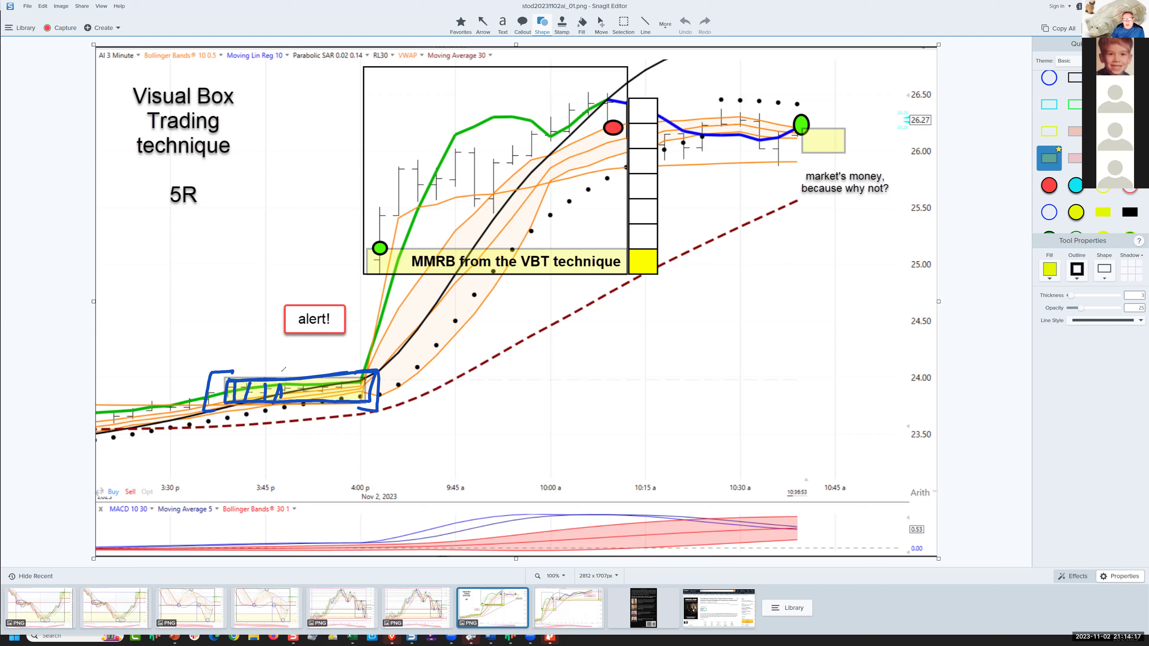
mouse_move(270, 379)
mouse_down()
mouse_move(287, 282)
mouse_move(316, 257)
mouse_move(358, 266)
mouse_move(353, 277)
mouse_up()
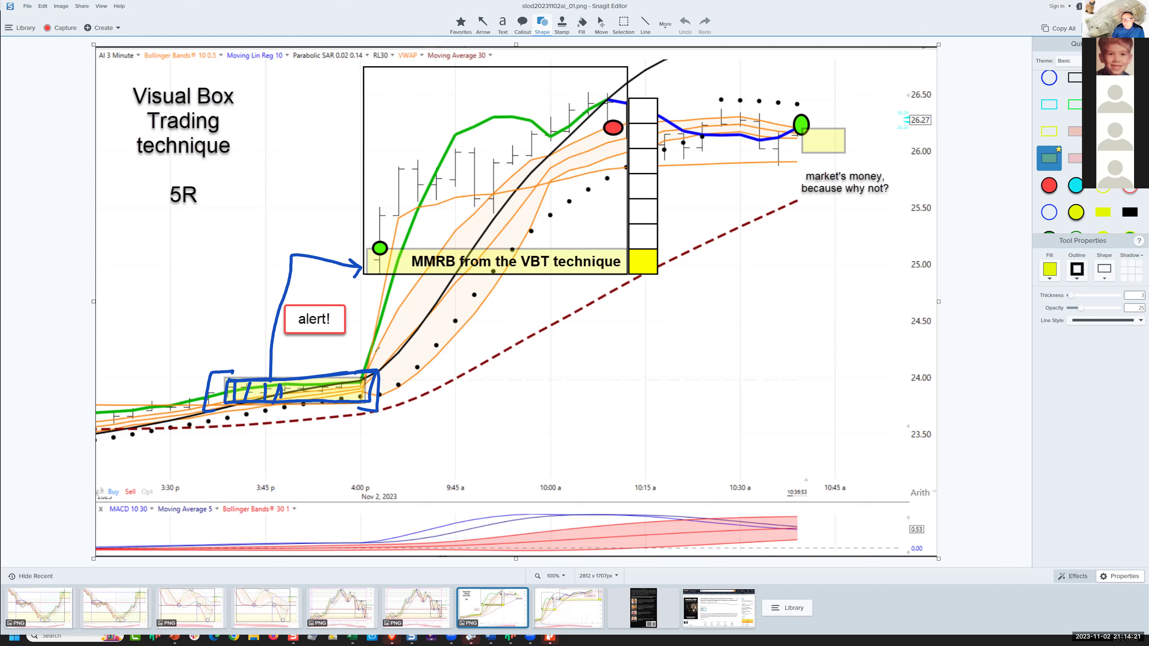
mouse_move(359, 380)
mouse_down()
mouse_move(343, 390)
mouse_move(357, 406)
mouse_move(381, 242)
mouse_move(399, 273)
mouse_move(409, 253)
mouse_move(407, 277)
mouse_up()
mouse_move(378, 241)
mouse_down()
mouse_move(368, 246)
mouse_move(392, 251)
mouse_move(619, 104)
mouse_move(597, 105)
mouse_move(637, 125)
mouse_up()
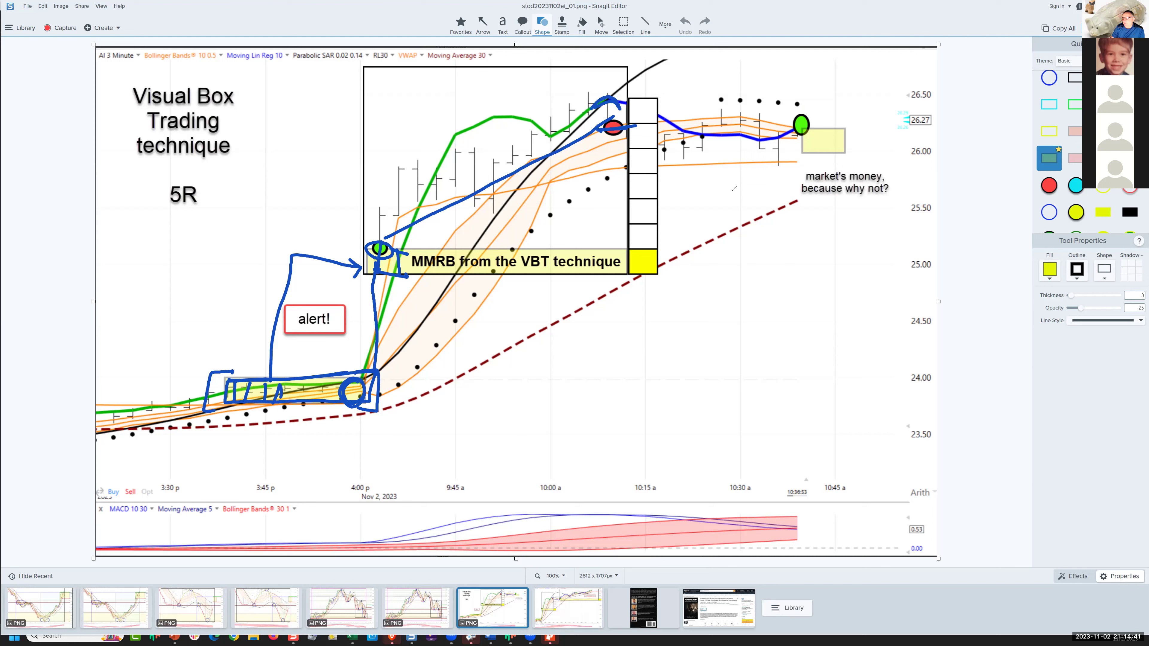
drag(645, 234, 645, 239)
mouse_move(644, 179)
mouse_down()
mouse_move(641, 161)
mouse_move(668, 129)
mouse_up()
mouse_move(568, 198)
mouse_down()
mouse_move(554, 221)
mouse_move(588, 219)
mouse_up()
mouse_move(533, 206)
mouse_down()
mouse_move(578, 203)
mouse_move(536, 203)
mouse_up()
mouse_move(378, 443)
mouse_down()
mouse_move(651, 453)
mouse_move(605, 497)
mouse_up()
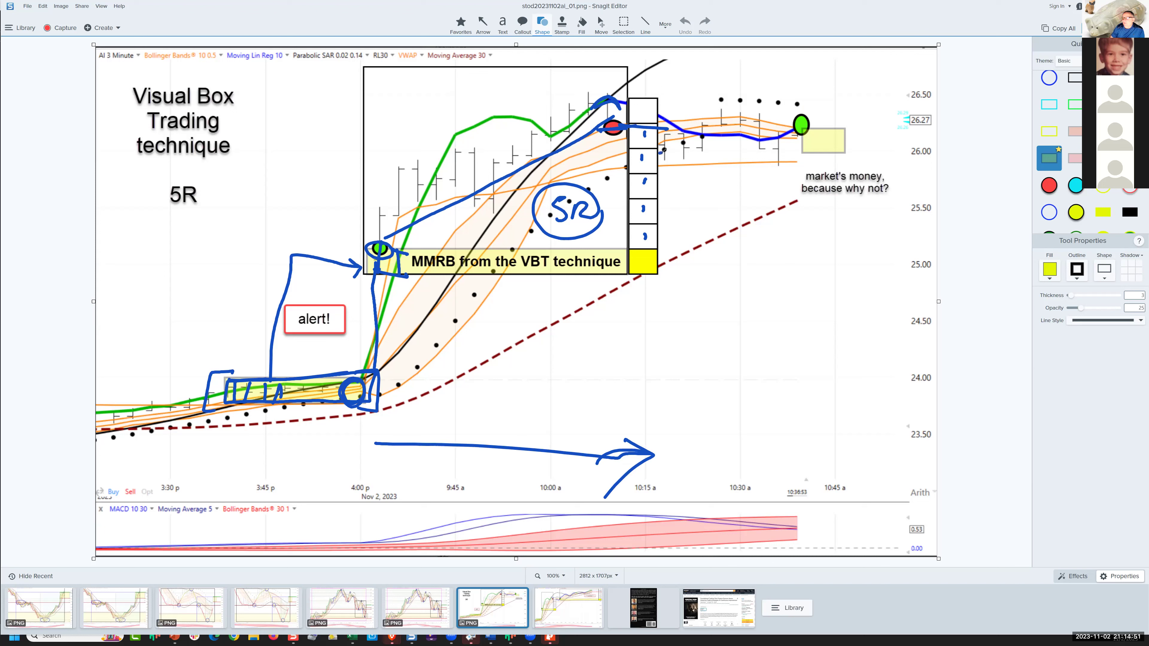
mouse_move(663, 150)
mouse_down()
mouse_move(733, 123)
mouse_move(789, 145)
mouse_move(804, 127)
mouse_up()
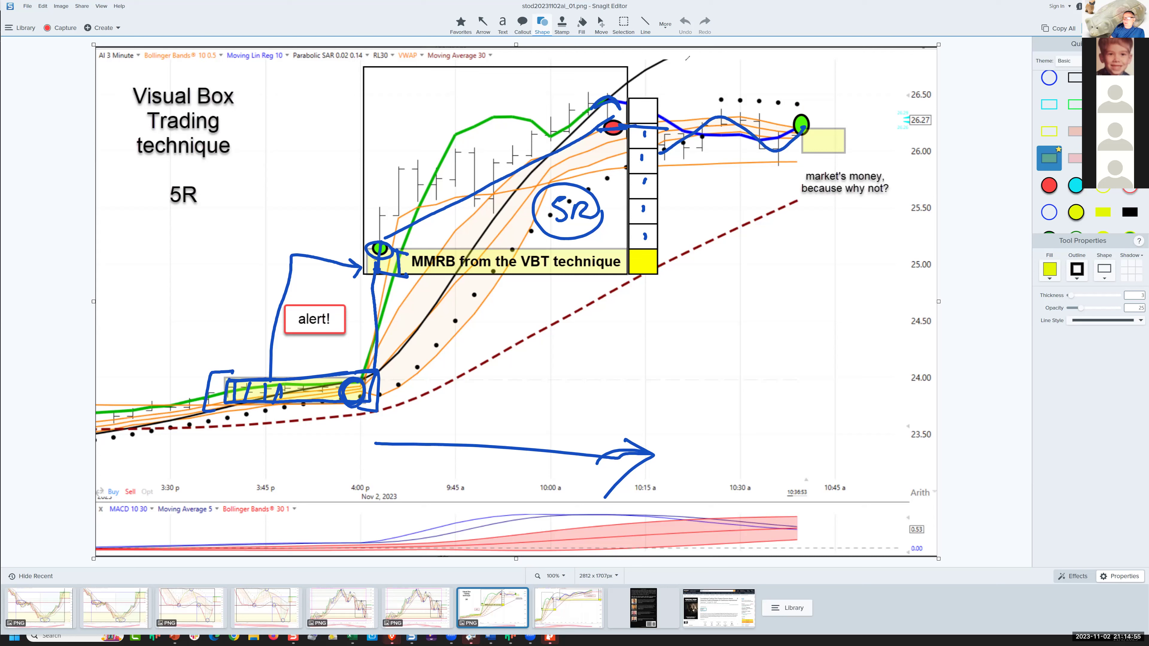
Erase old ink, circle the final entry and draw lines from the yellow boxes and green entry
key(e)
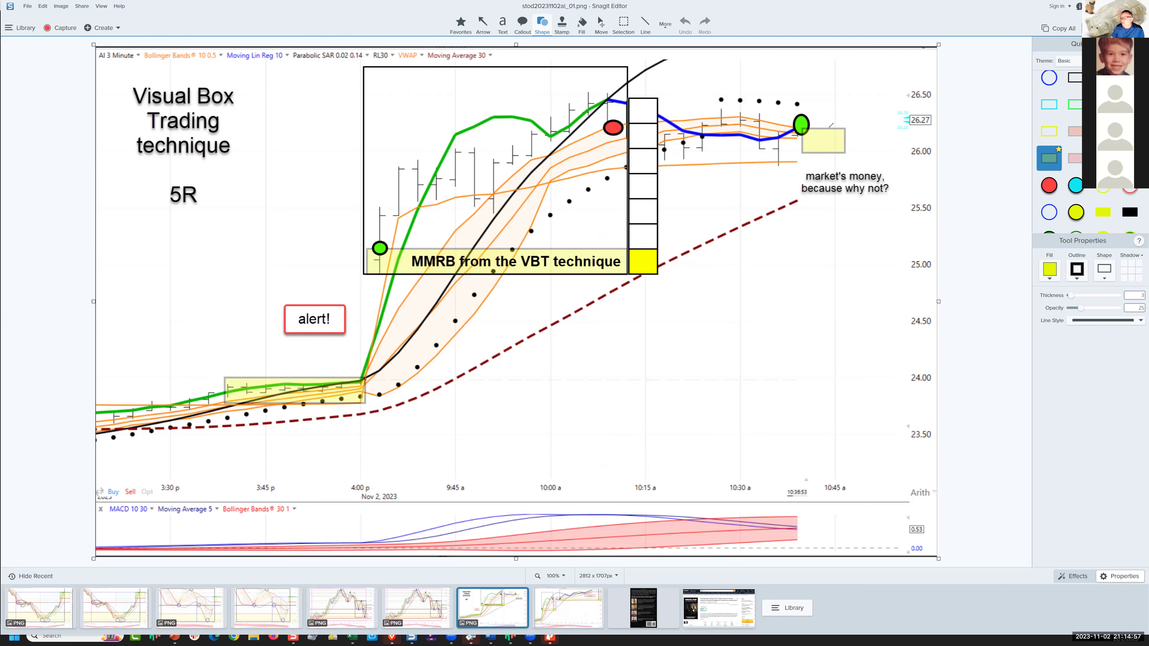
drag(838, 101, 732, 127)
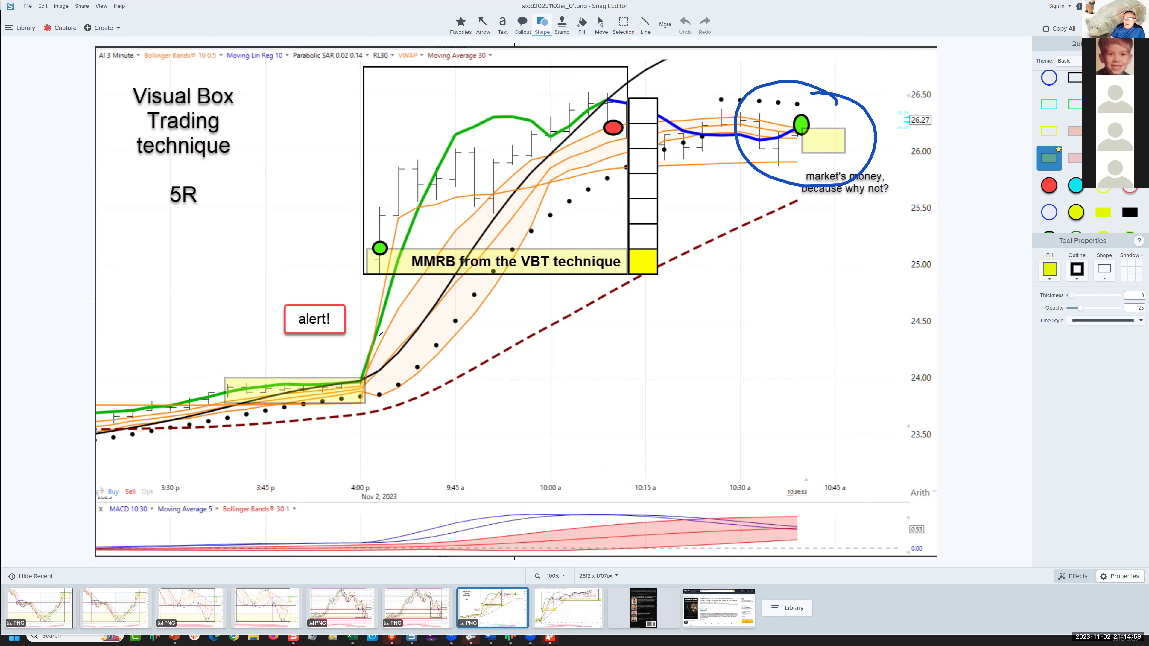
mouse_move(330, 384)
mouse_down()
mouse_move(673, 128)
mouse_move(772, 146)
mouse_move(657, 84)
mouse_up()
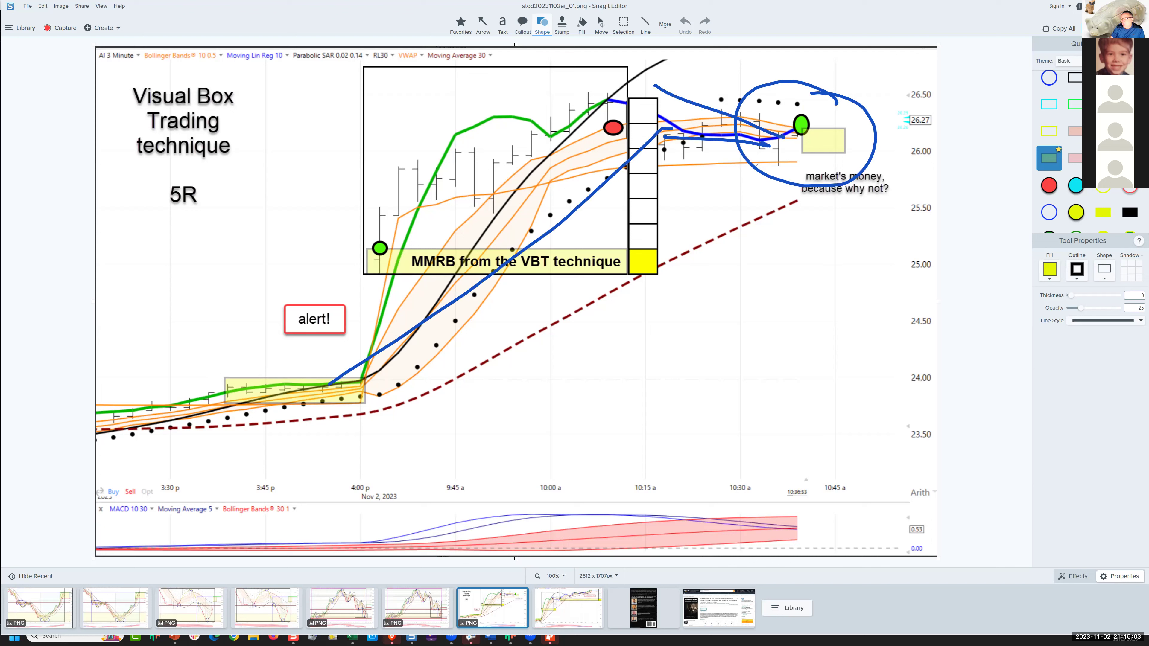
drag(681, 167, 843, 164)
mouse_move(798, 127)
mouse_down()
mouse_move(807, 123)
mouse_move(801, 156)
mouse_move(850, 149)
mouse_move(808, 125)
mouse_move(586, 322)
mouse_move(375, 396)
mouse_move(385, 394)
mouse_up()
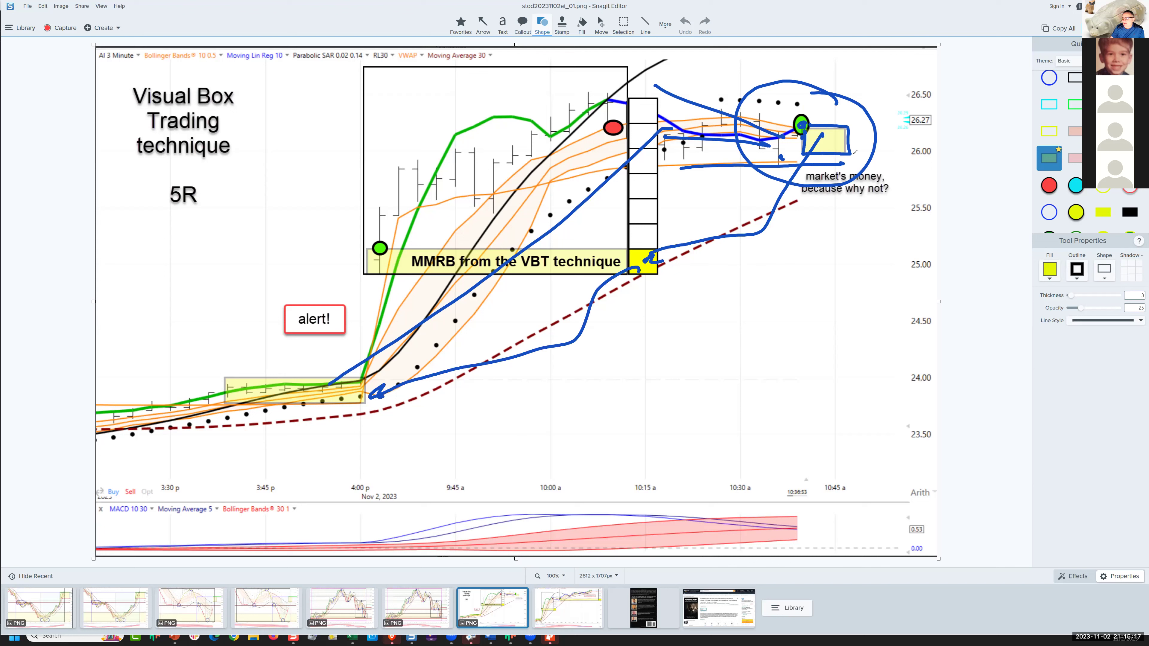
drag(852, 154, 939, 155)
mouse_move(827, 125)
mouse_down()
mouse_move(942, 117)
mouse_move(920, 144)
mouse_move(943, 125)
mouse_up()
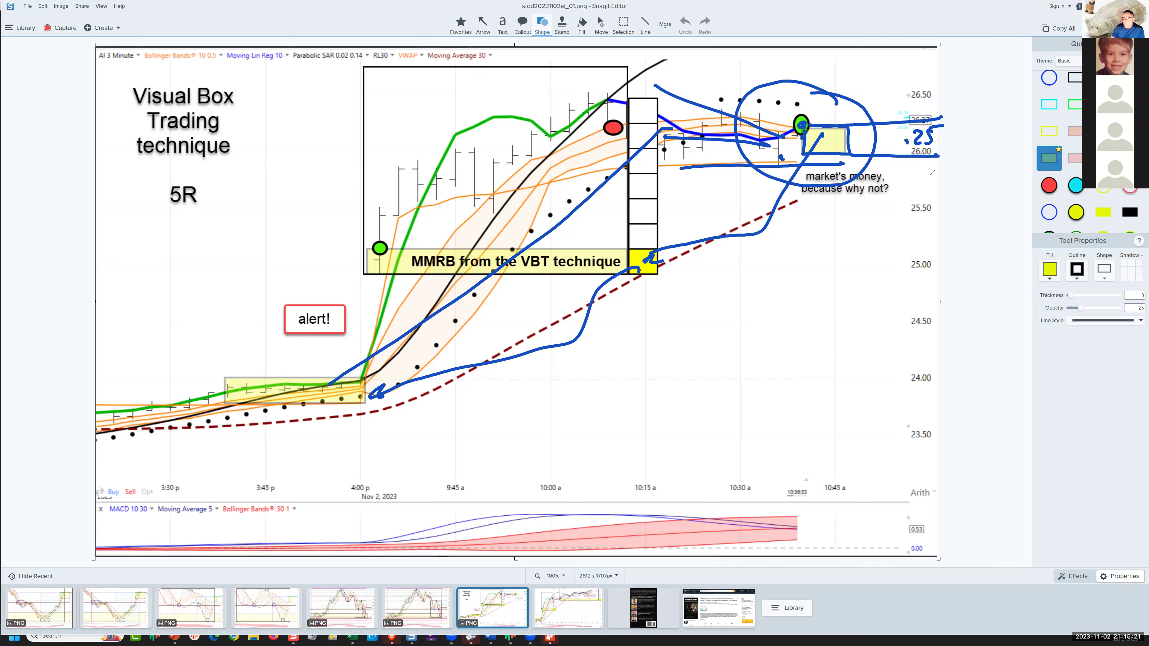
Write the dollar figure and 1600 beside the price axis, then open the follow-up full-day capture
mouse_move(917, 177)
mouse_down()
mouse_move(934, 185)
mouse_move(929, 196)
mouse_up()
mouse_move(947, 176)
mouse_down()
mouse_move(946, 191)
mouse_move(907, 173)
mouse_up()
drag(897, 230, 888, 245)
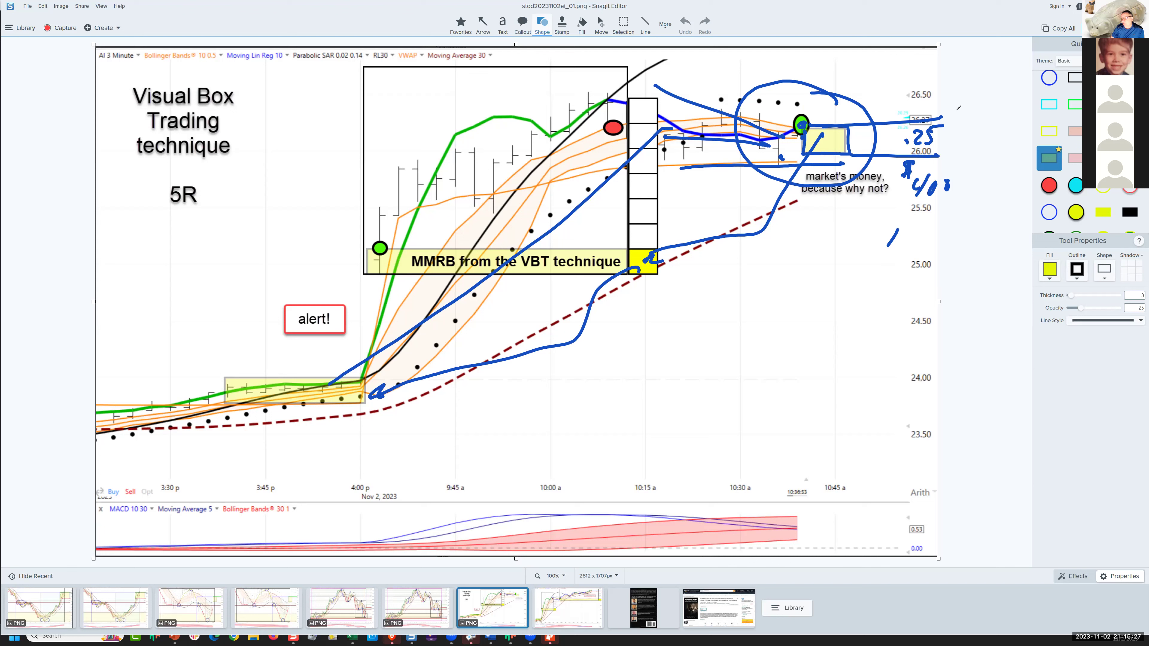
mouse_move(909, 226)
mouse_down()
mouse_move(905, 247)
mouse_move(928, 247)
mouse_move(866, 256)
mouse_move(872, 281)
mouse_up()
drag(809, 125, 965, 126)
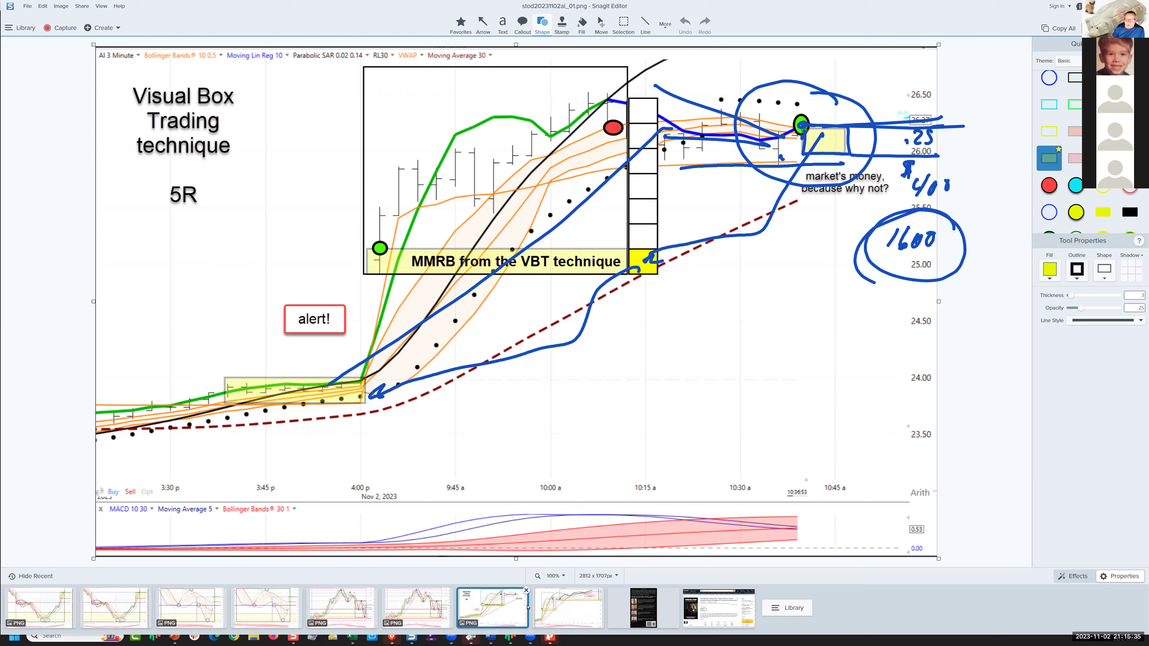
click(565, 605)
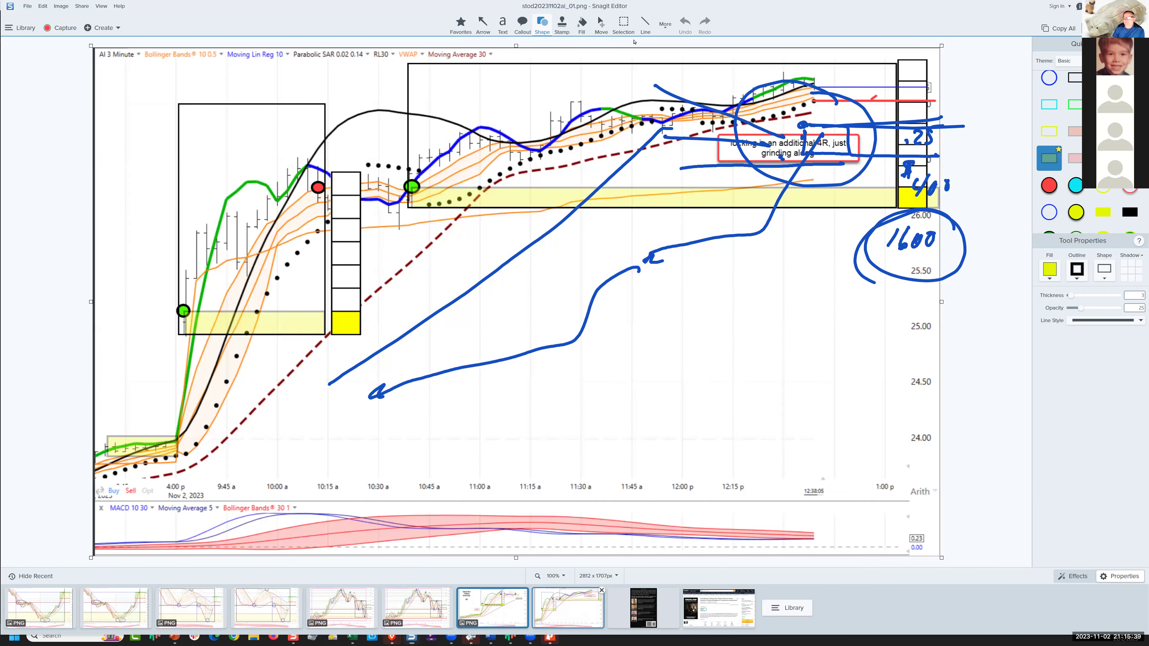
Circle the green entry near 10:45 and sketch the expected path through the yellow band and red line
key(Escape)
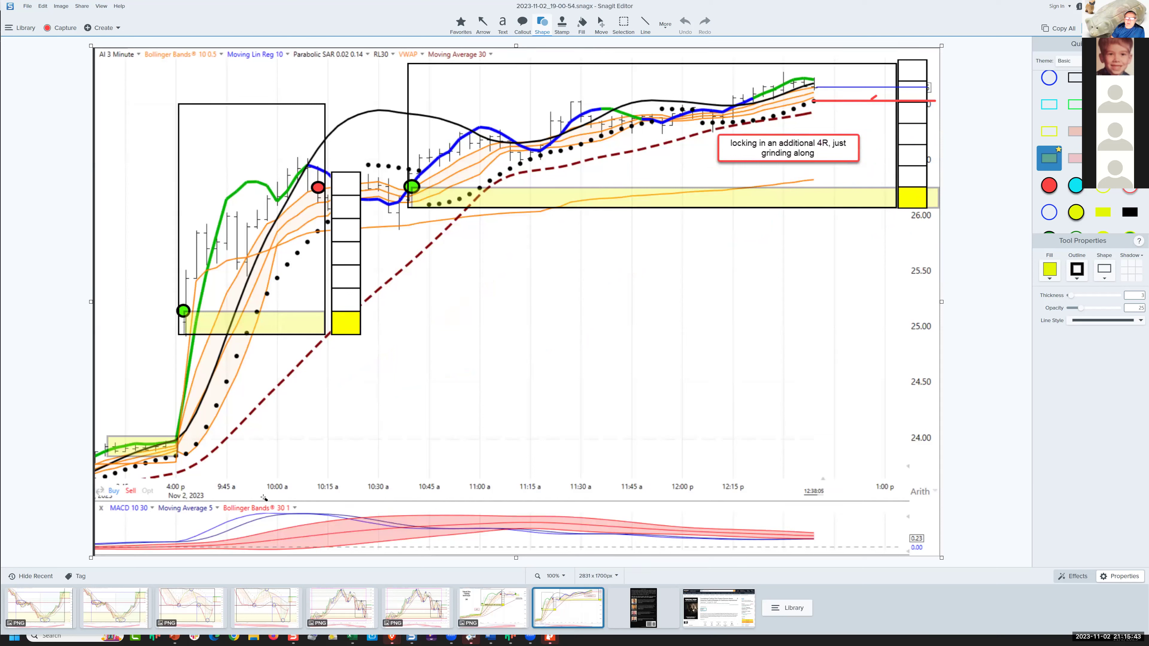
mouse_move(420, 180)
mouse_down()
mouse_move(398, 198)
mouse_move(397, 228)
mouse_up()
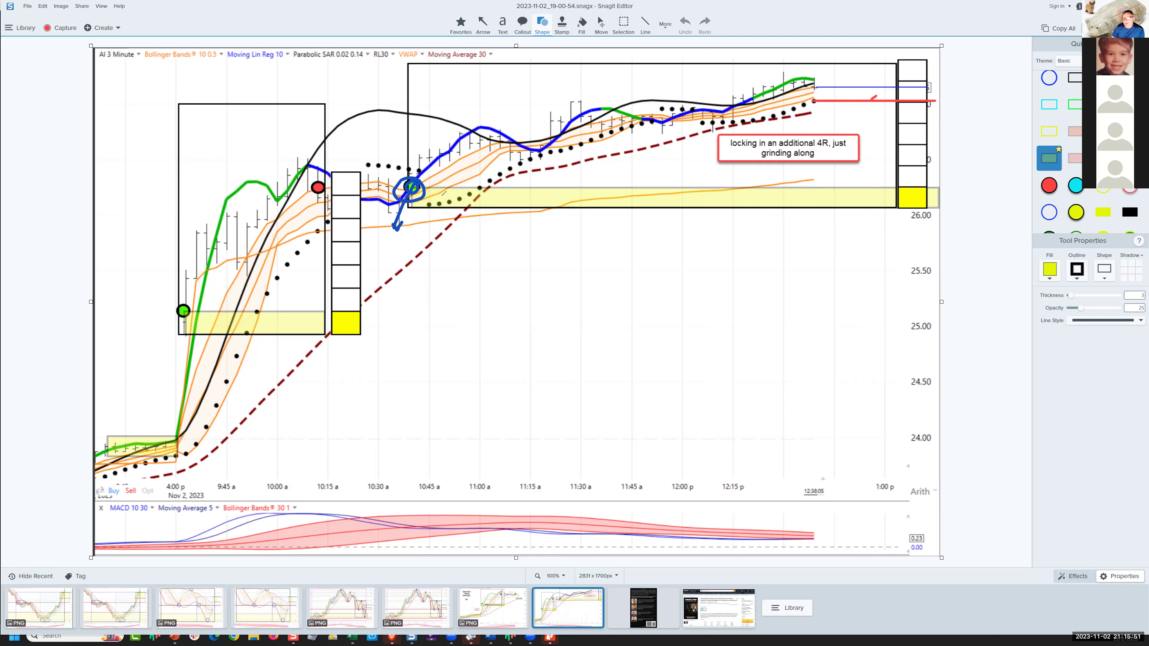
drag(436, 189, 602, 202)
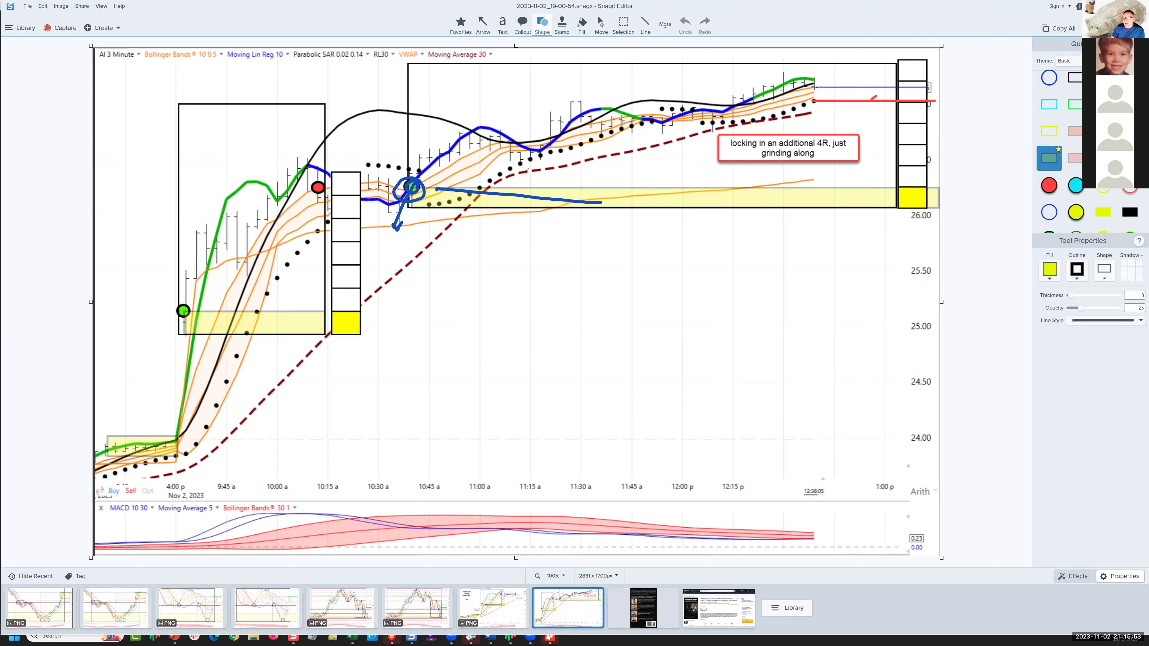
mouse_move(523, 172)
mouse_down()
mouse_move(765, 136)
mouse_move(812, 114)
mouse_move(817, 185)
mouse_up()
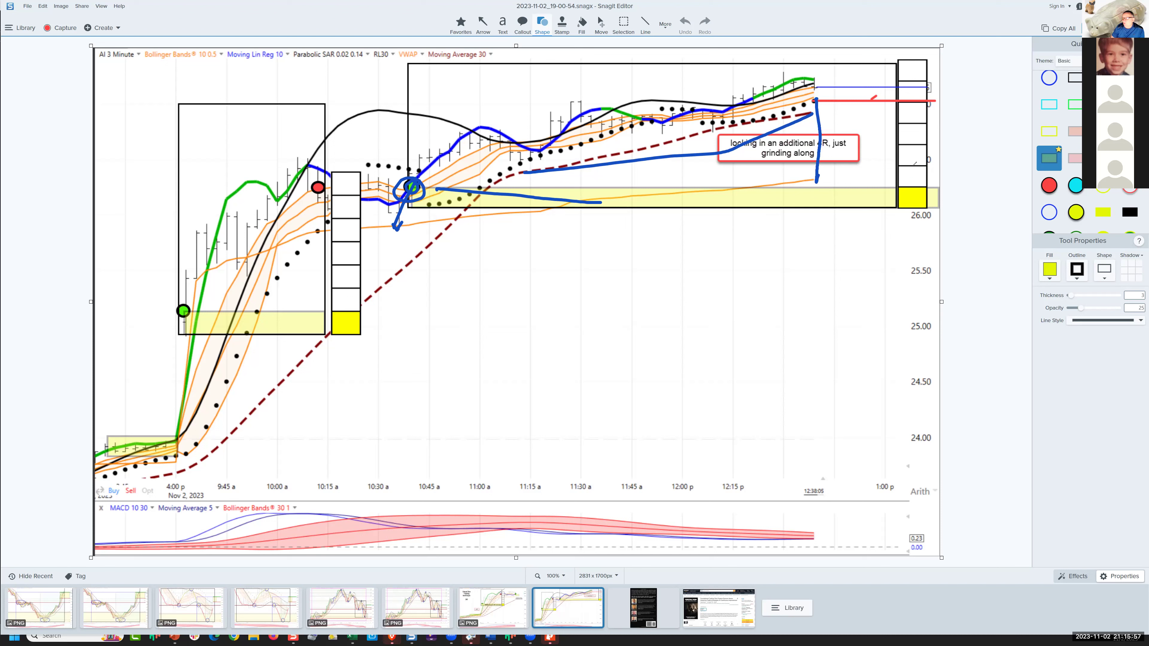
drag(911, 150, 912, 134)
drag(823, 98, 921, 103)
drag(859, 104, 919, 105)
mouse_move(814, 77)
mouse_down()
mouse_move(861, 91)
mouse_move(946, 83)
mouse_up()
Write and circle 10R in the empty chart area, then clear all the freehand ink
drag(566, 284, 537, 339)
drag(578, 302, 651, 319)
drag(676, 272, 683, 282)
drag(597, 225, 579, 231)
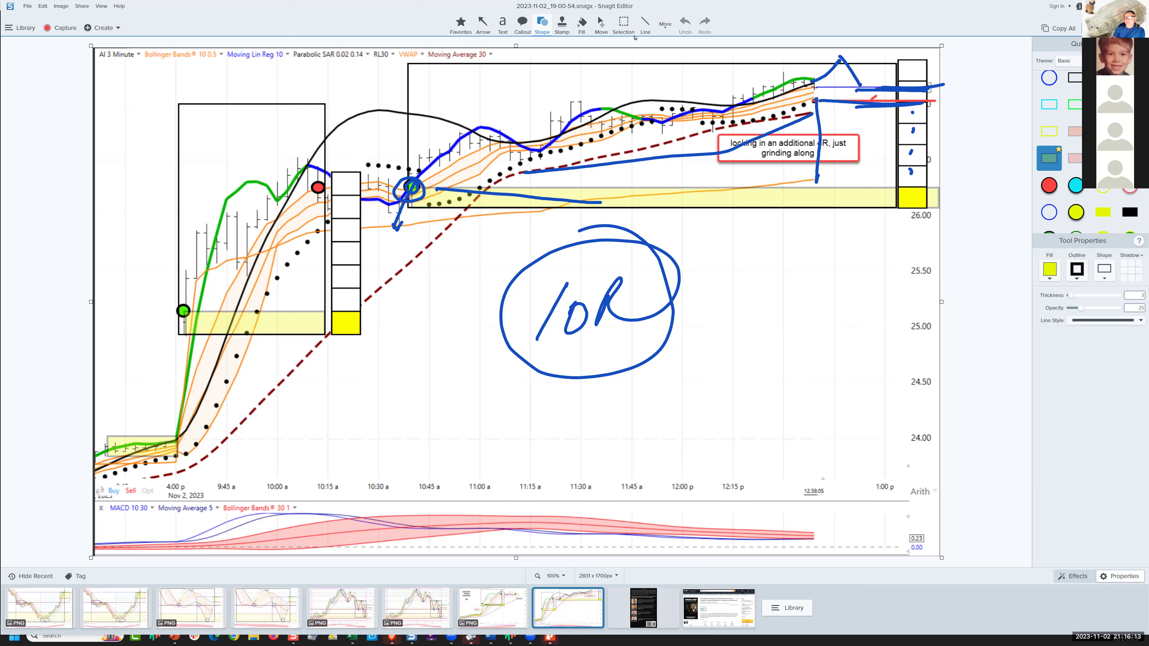
key(Escape)
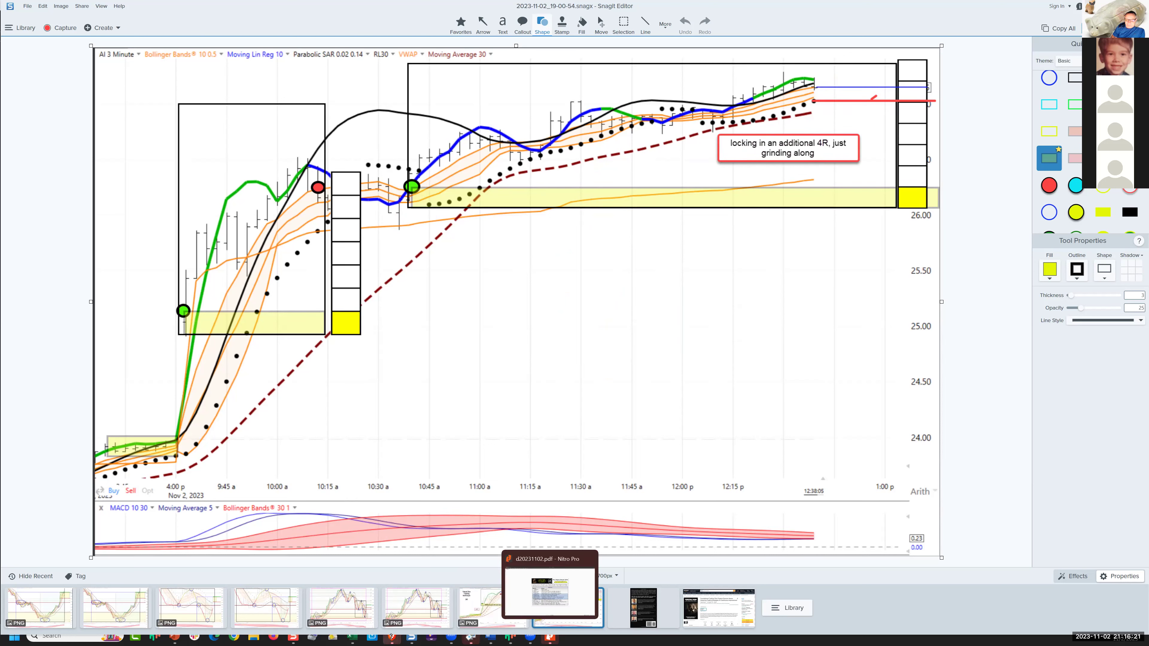
Bring the Brave window with the Amazon Foundational Trading page forward, setting the Save As dialog aside
mouse_move(393, 639)
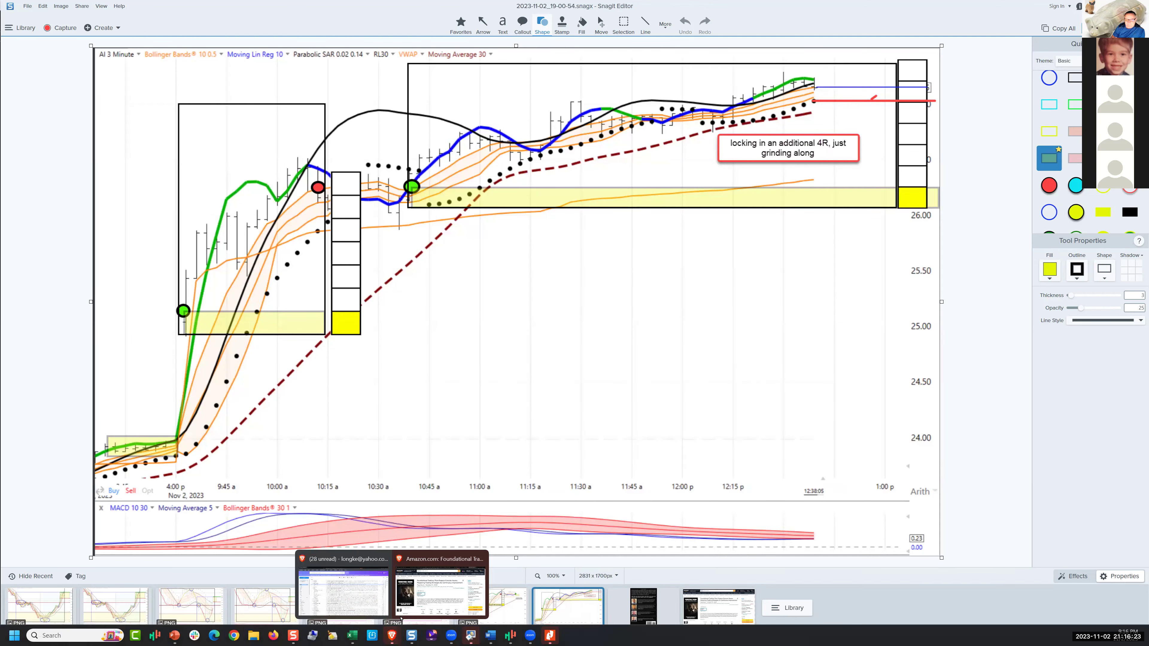
click(427, 603)
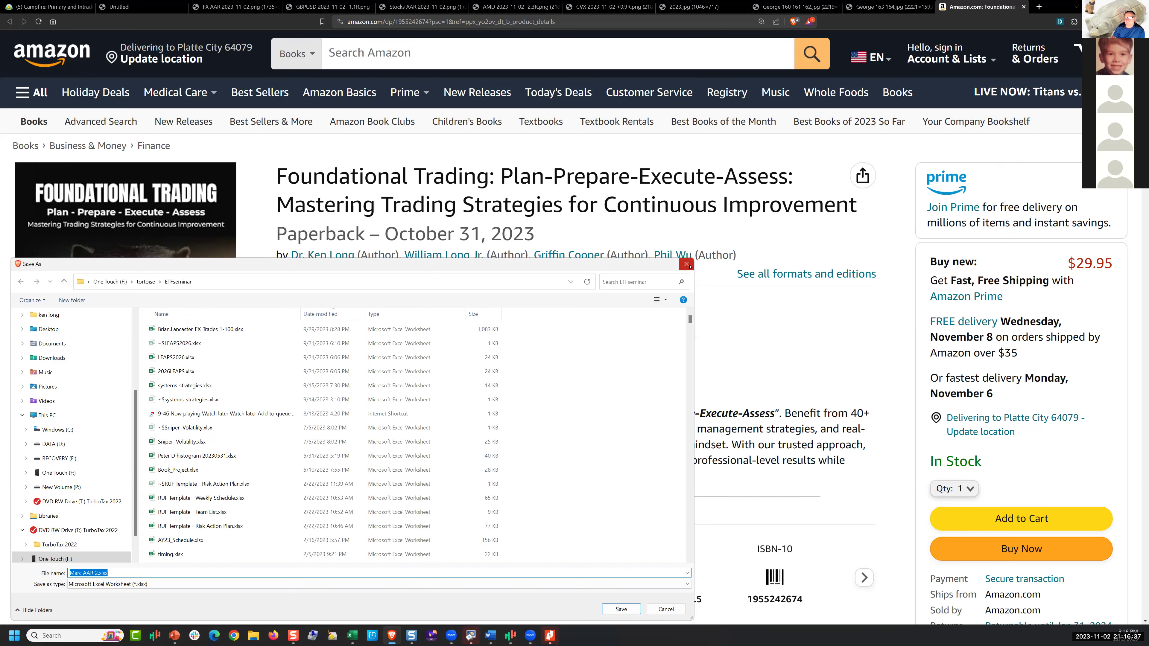
click(679, 257)
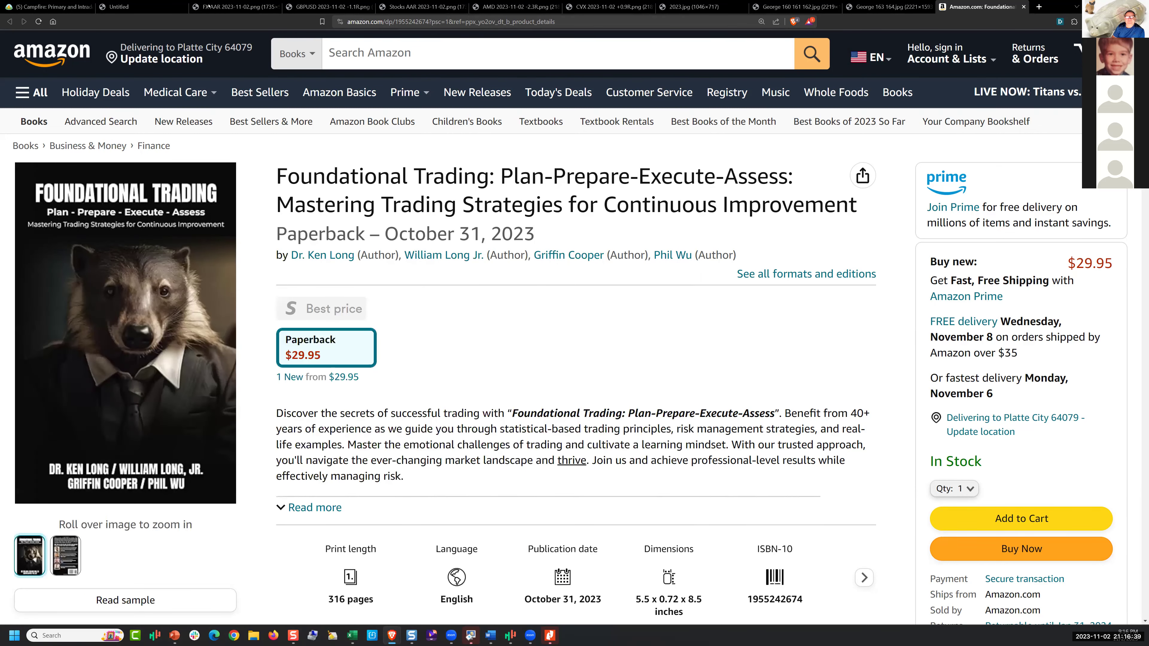
View the FX AAR and GBPUSD chart images, ending on the Stocks AAR table dated 02-Nov-23
click(207, 6)
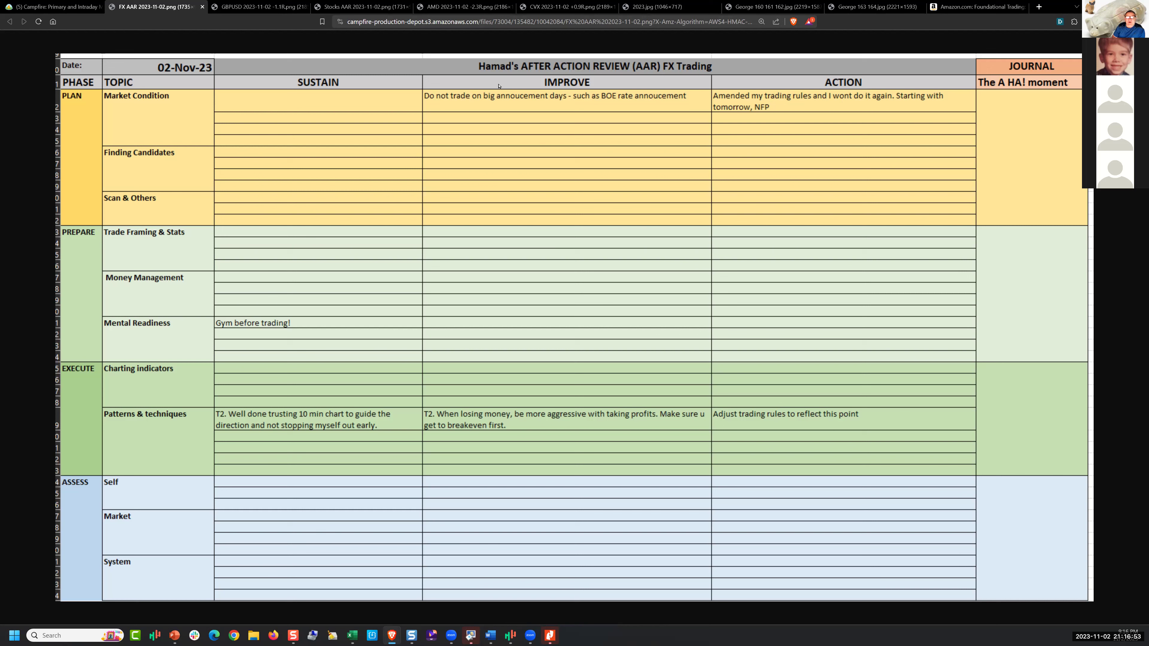
click(268, 9)
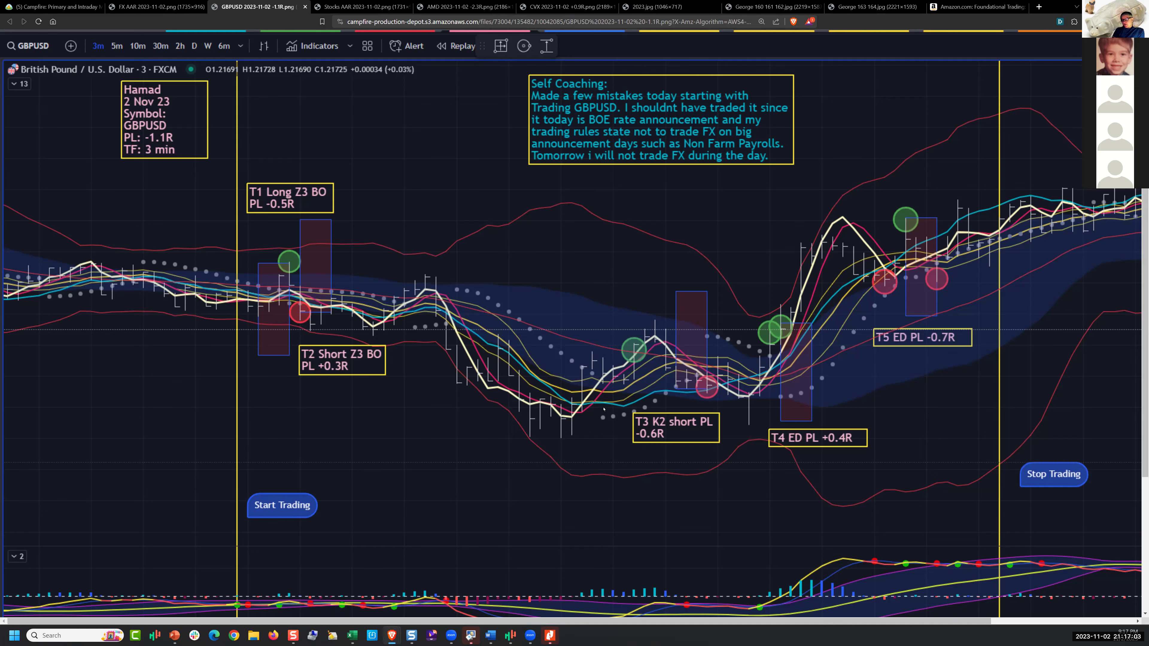
click(349, 8)
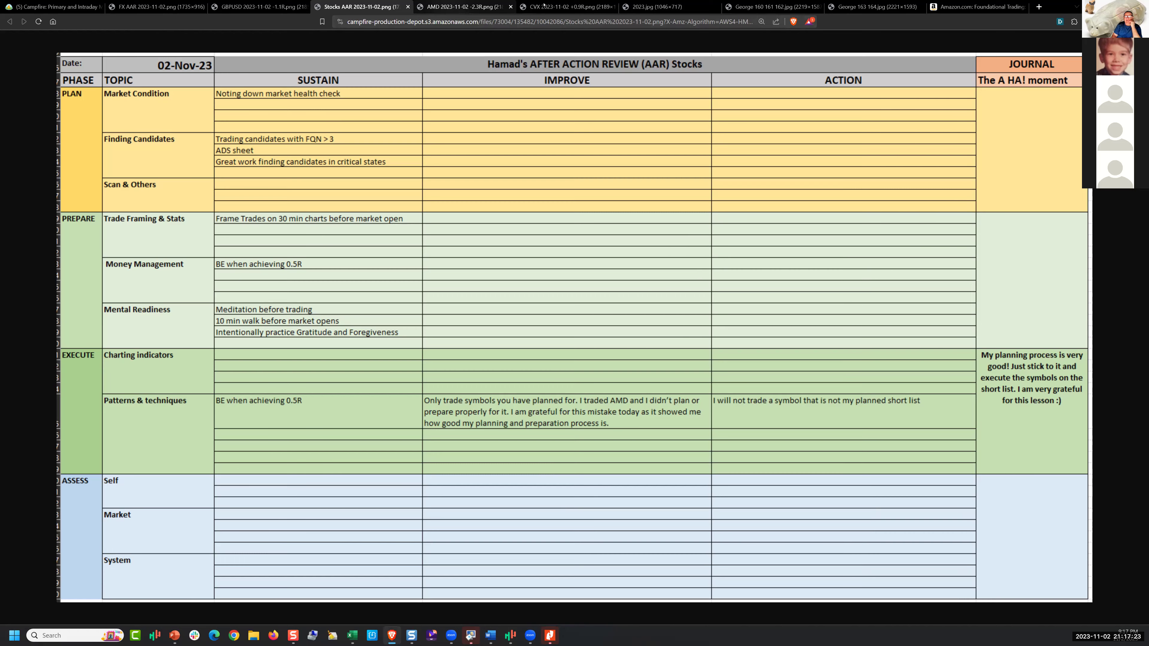
View the AMD and CVX trade charts, then the 2023.jpg Sustain/Improve/Action review table
click(466, 6)
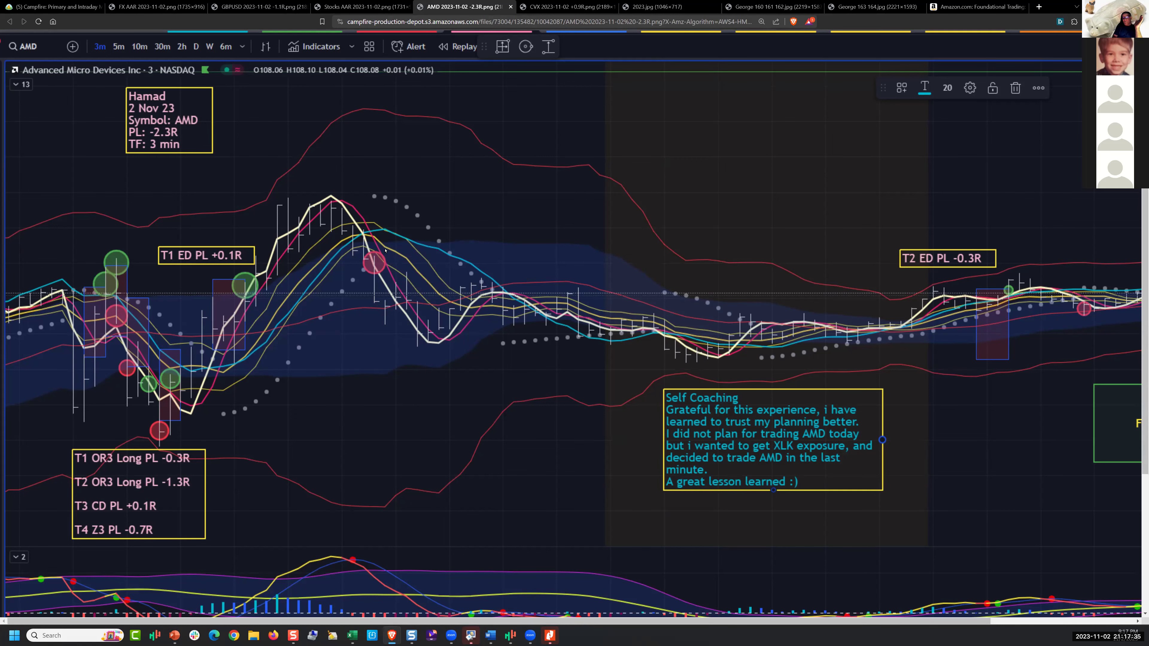
click(592, 7)
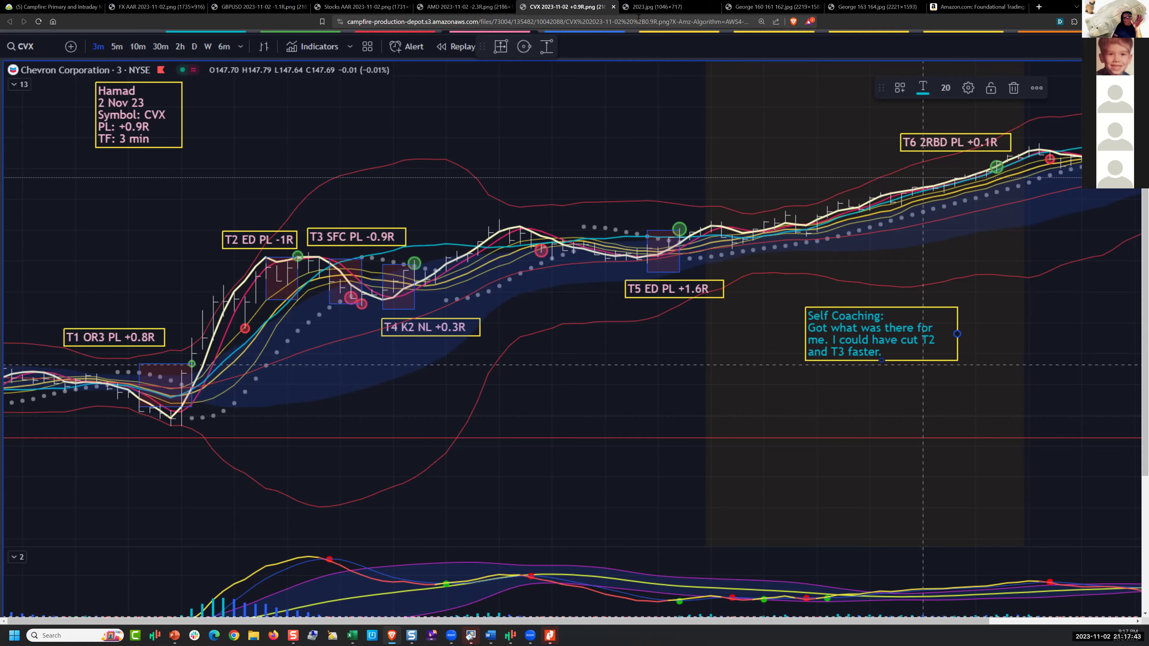
click(652, 7)
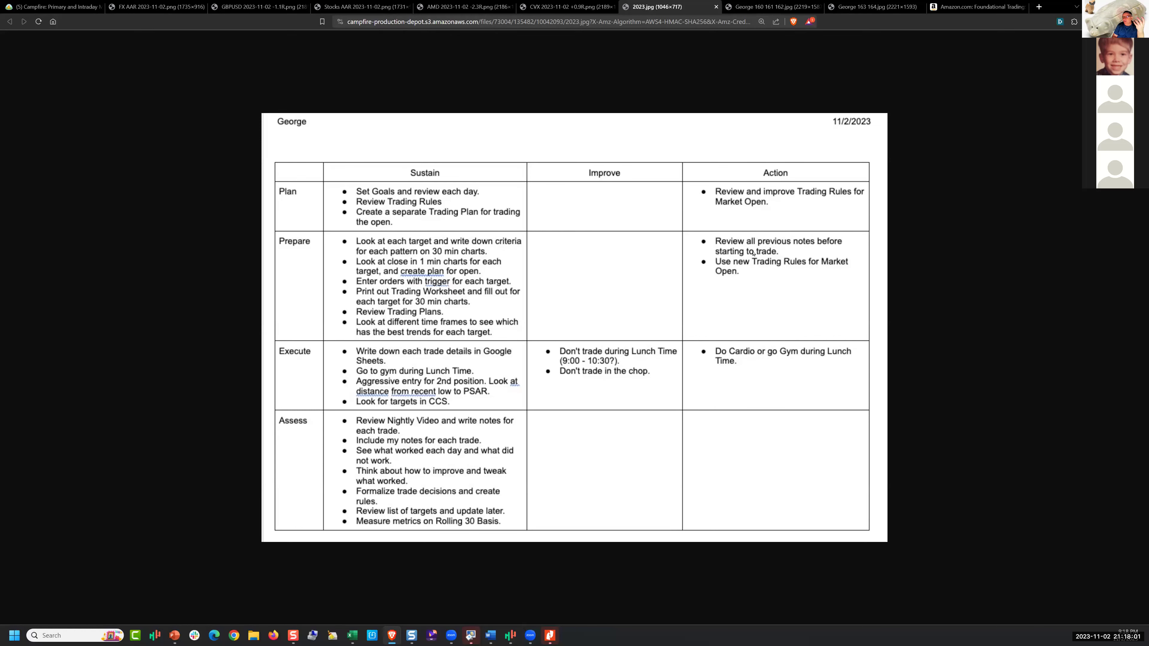
Look over the GLD and IYR charts and the Foundational Trading book page, then return to Snagit via 2023.jpg
click(750, 6)
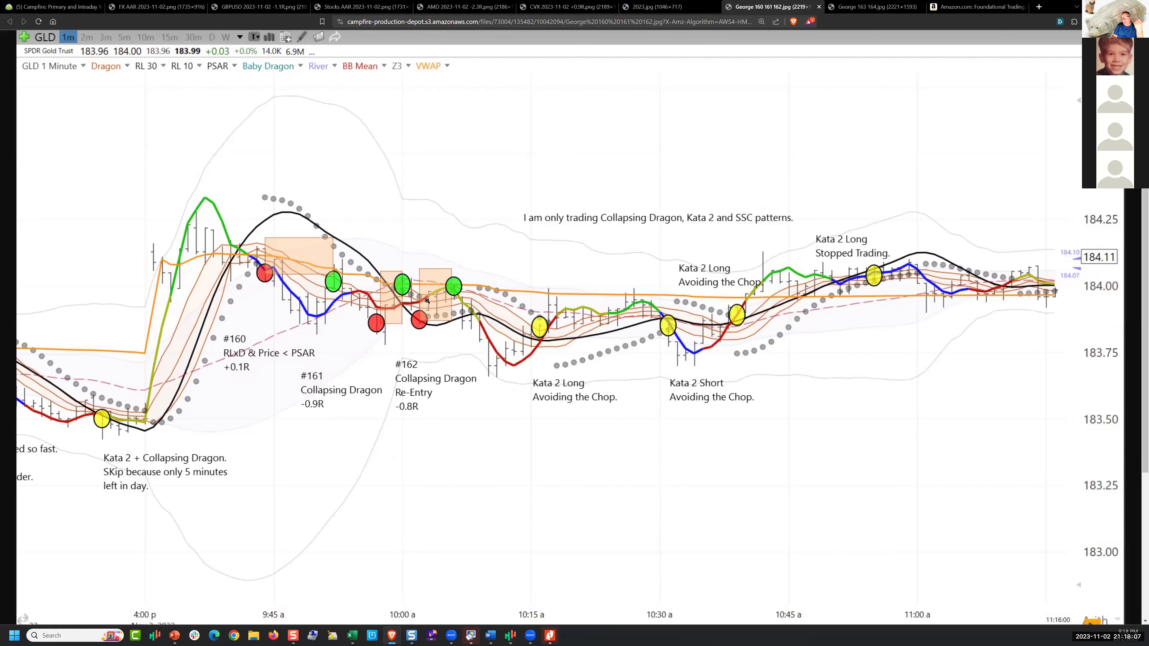
click(898, 7)
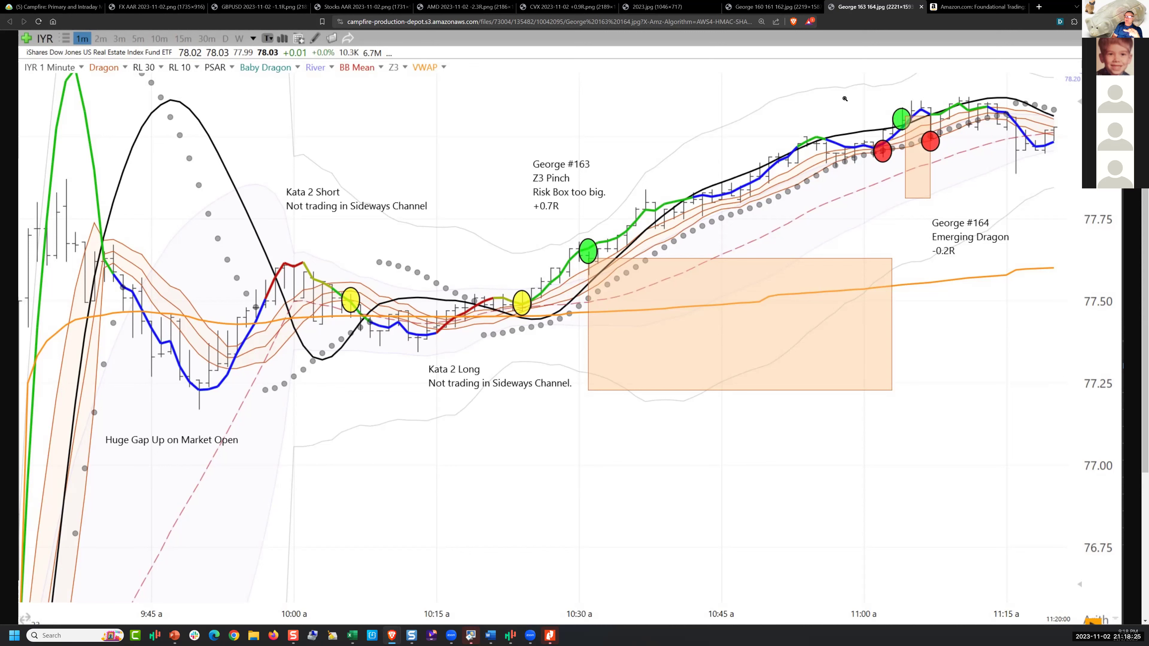
click(969, 6)
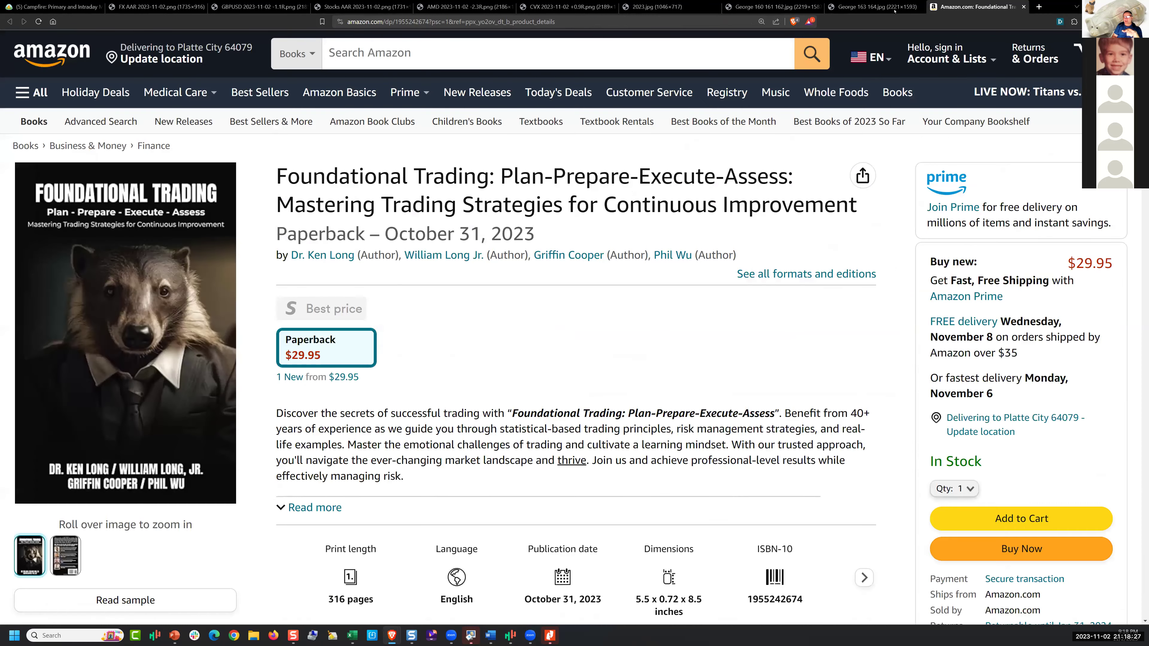
click(771, 6)
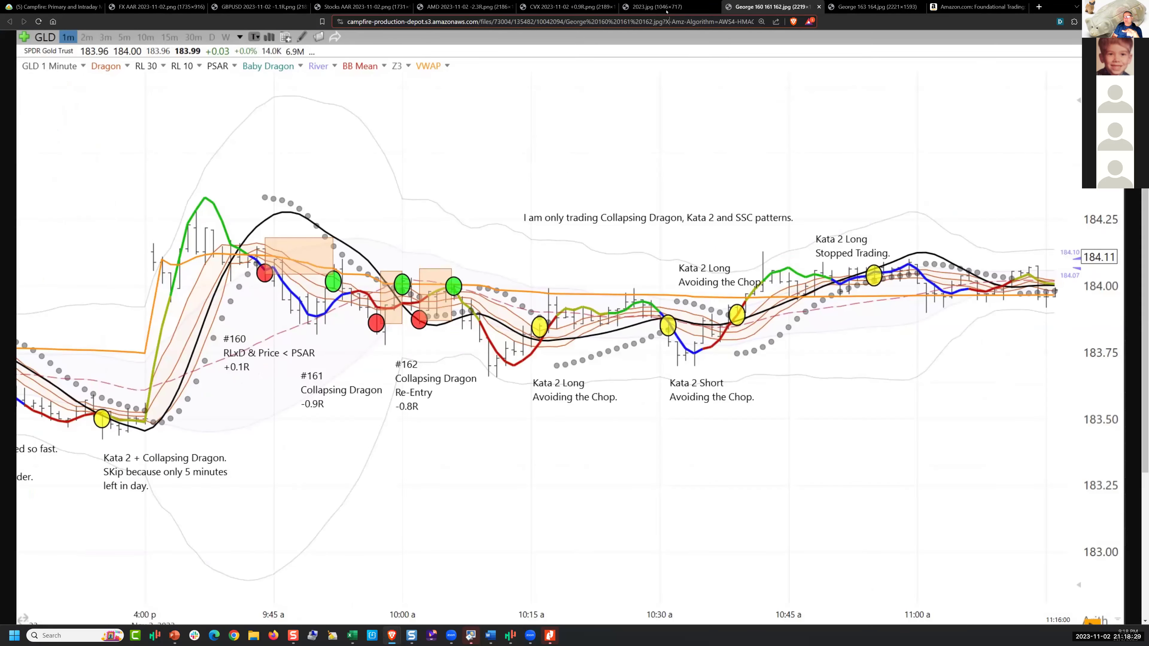
click(666, 11)
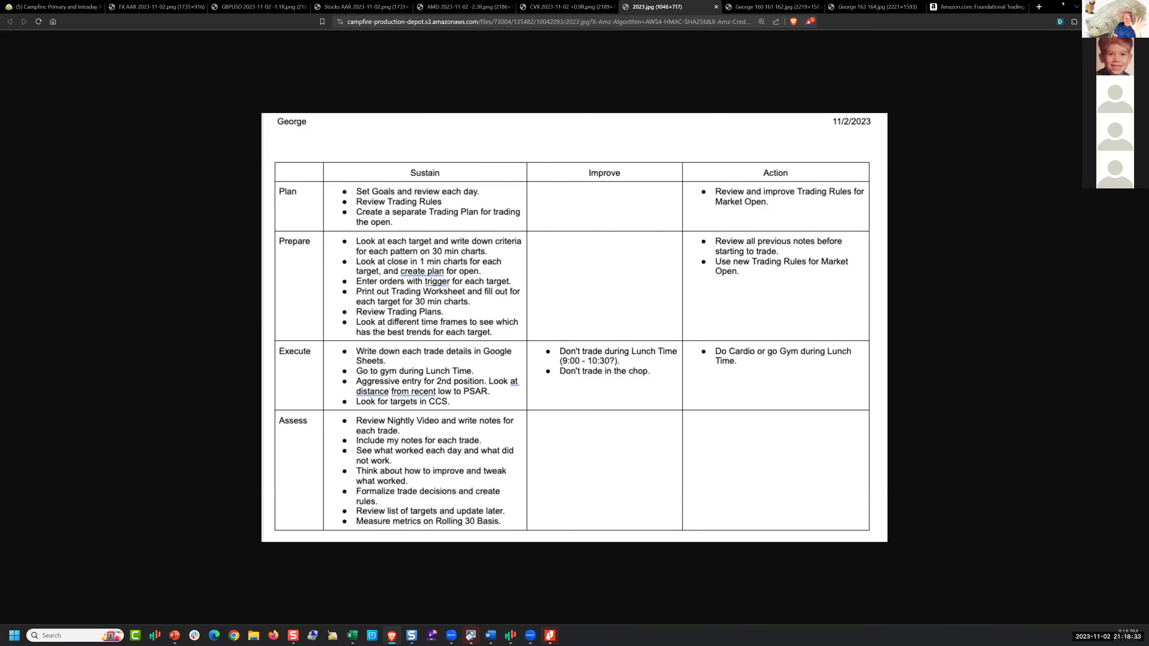
key(alt+Tab)
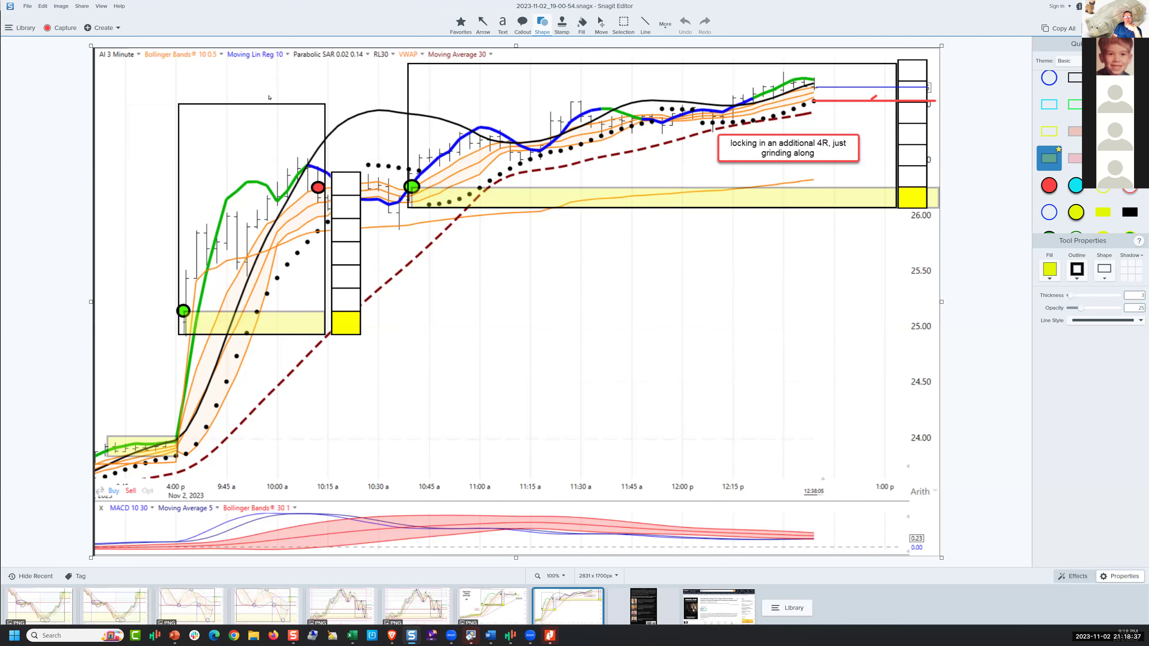
Leave TC2000 for the browser's Campfire Primary and Intraday Mastermind room
key(alt+Tab)
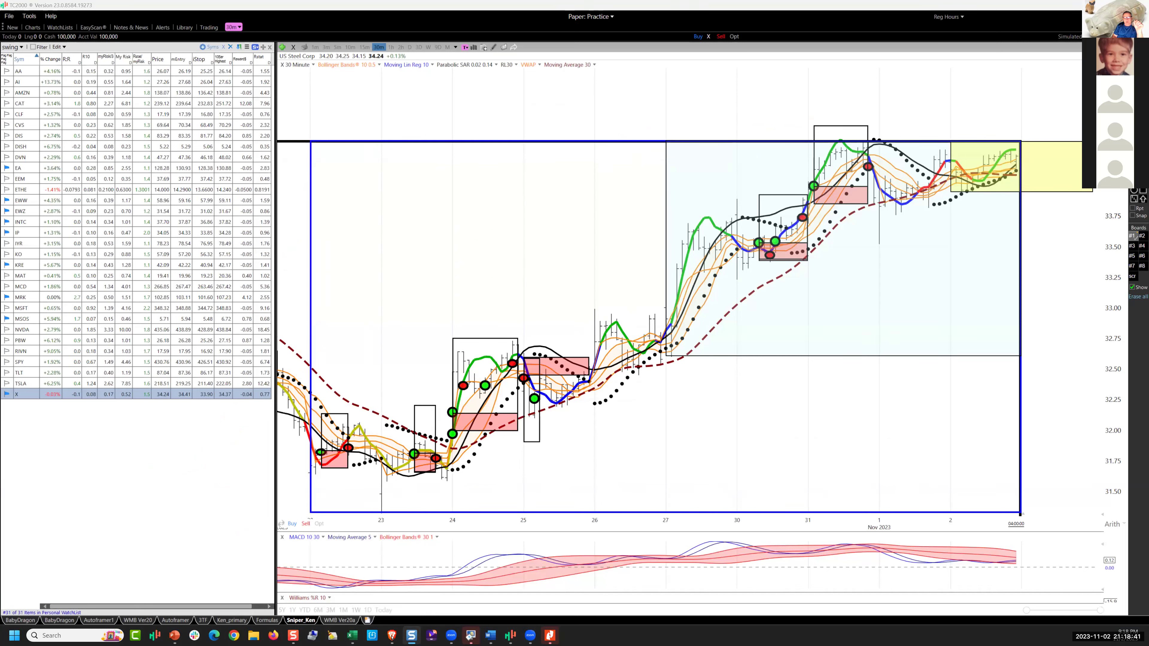
mouse_move(395, 638)
click(392, 635)
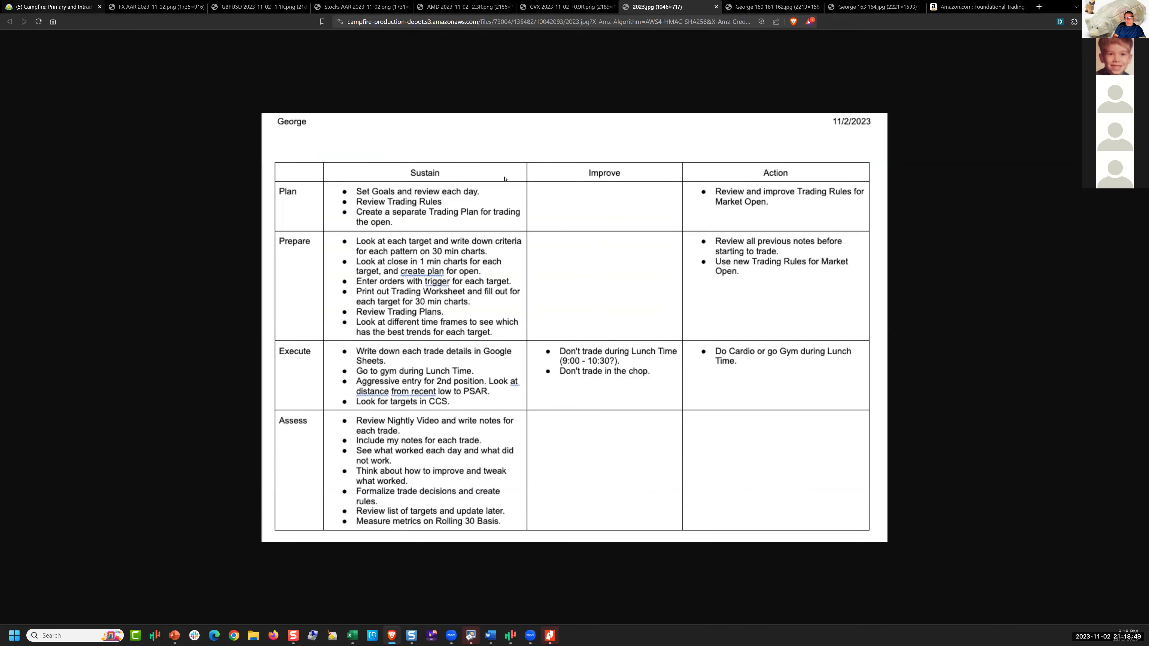
key(ctrl+1)
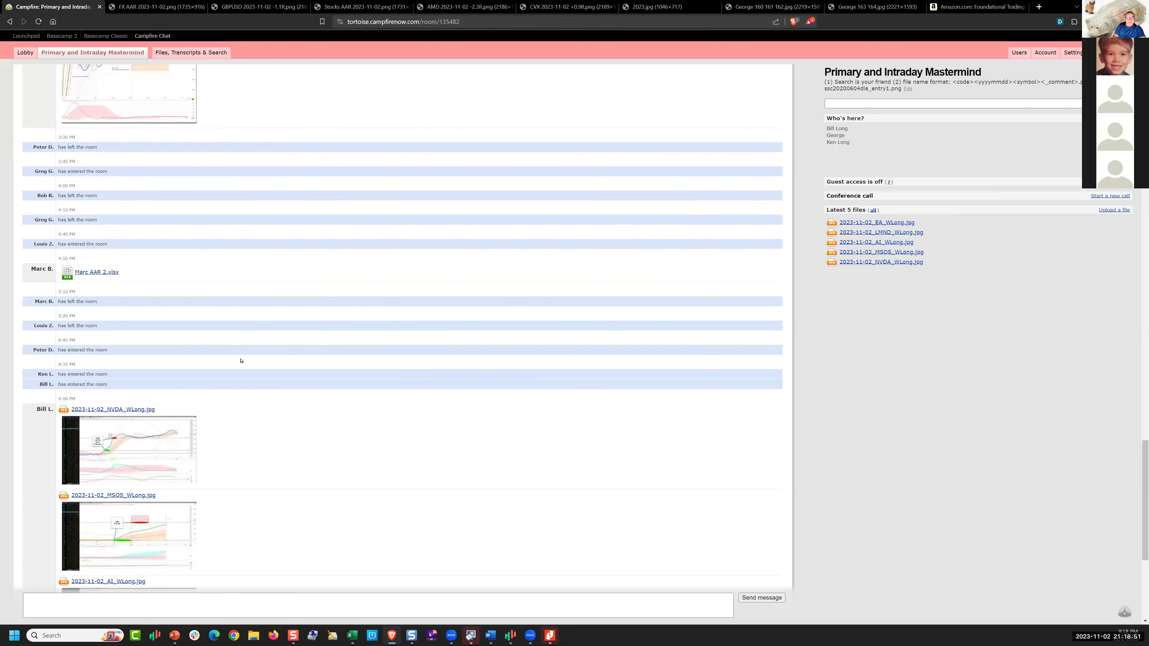
Open the NVDA, MSOS and AI chart links from the chat in new tabs
scroll(241, 361, down, 4)
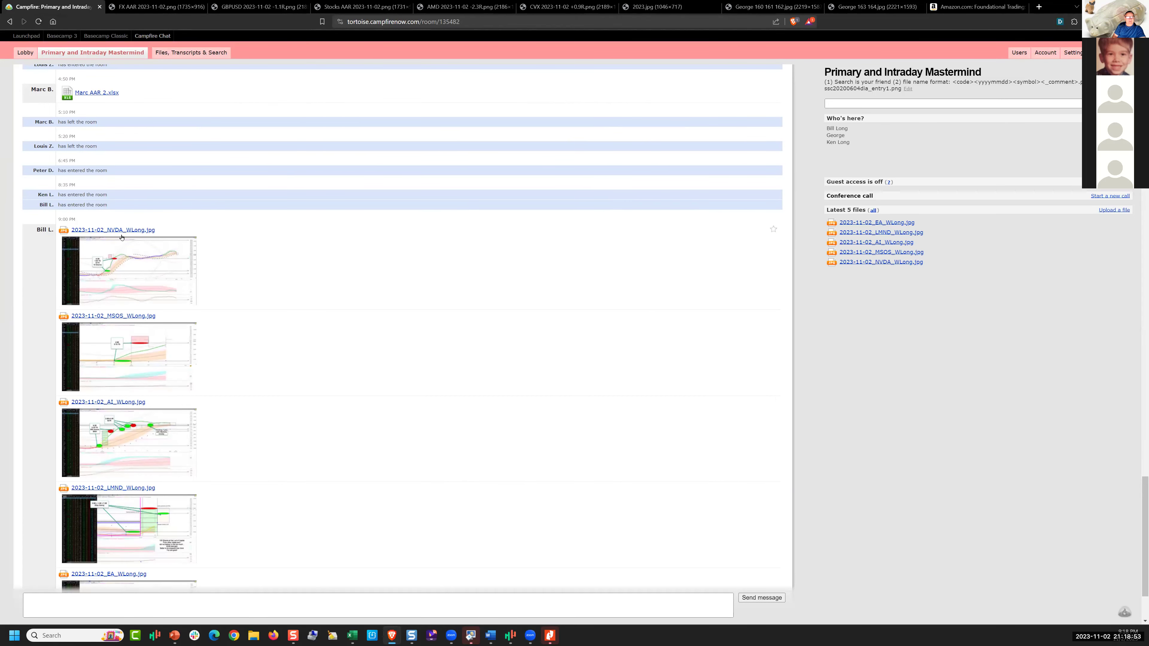
right_click(126, 232)
click(134, 321)
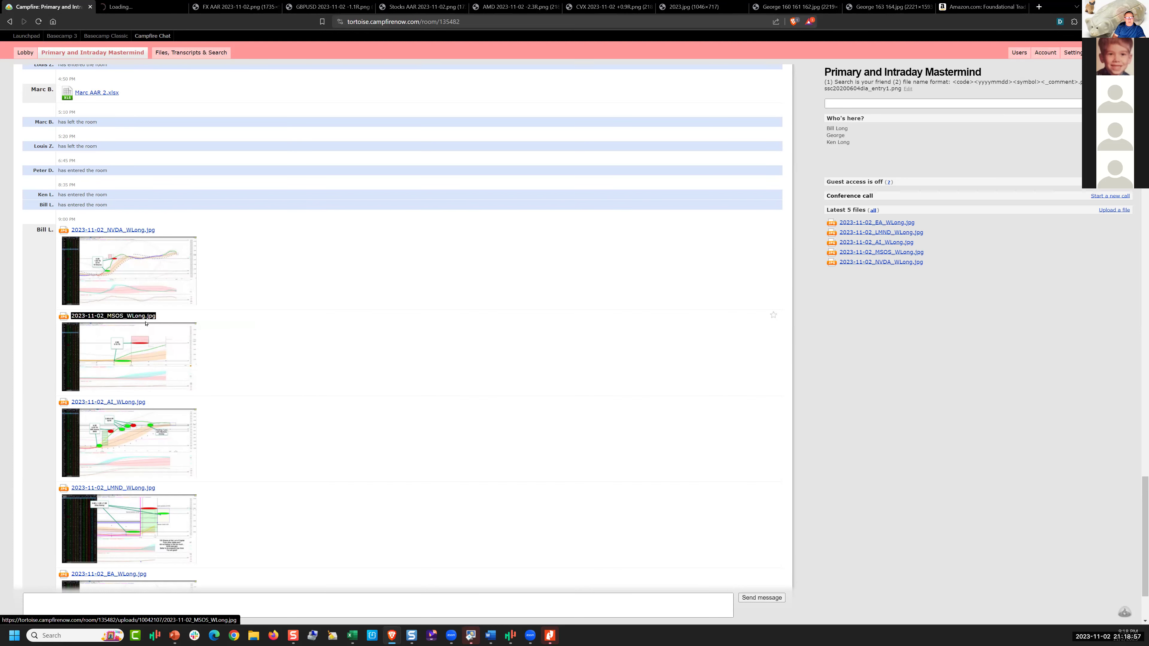
right_click(136, 318)
click(148, 326)
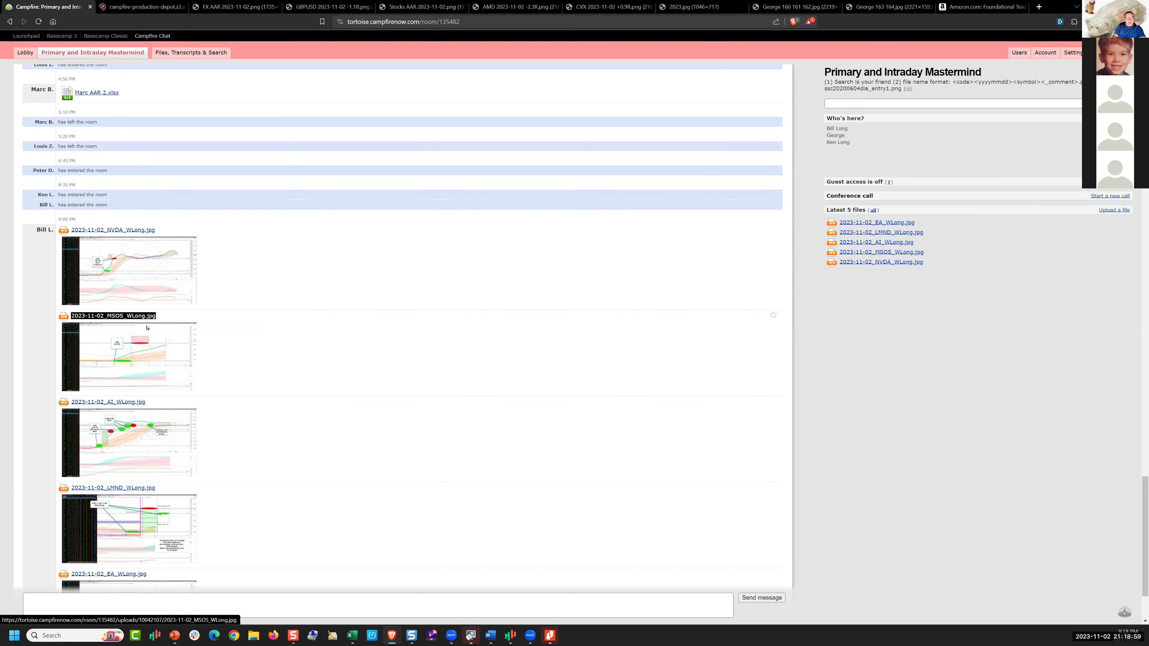
right_click(129, 404)
click(157, 410)
Open the LMND and EA chart links in new tabs, then view the NVDA chart
right_click(139, 489)
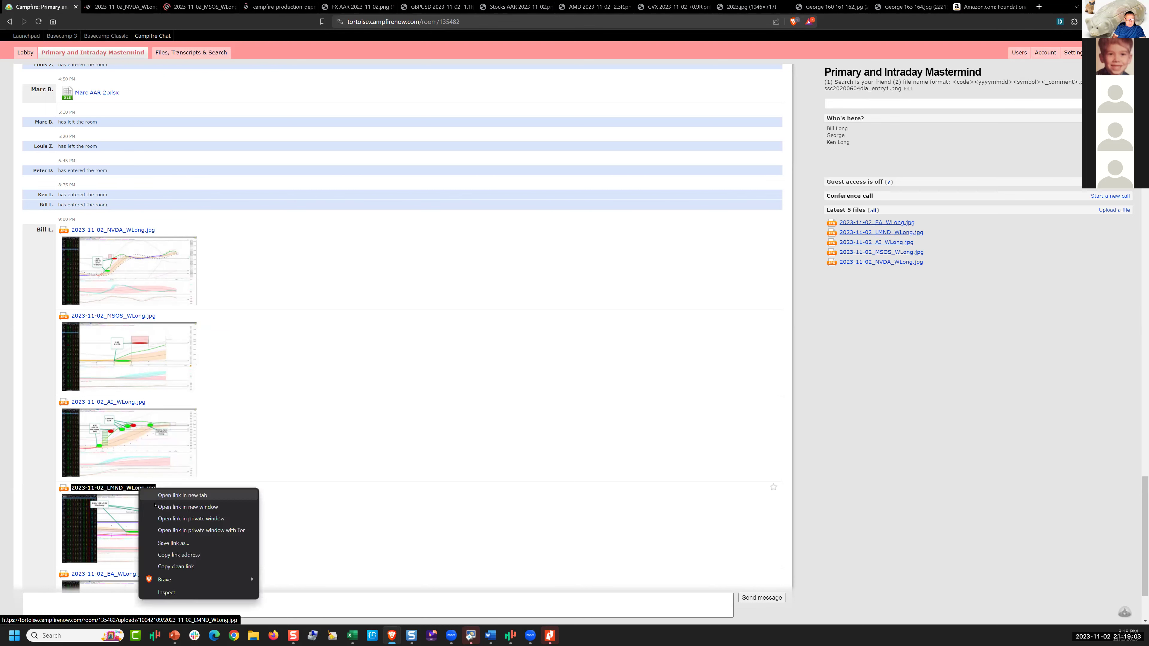
click(154, 503)
key(Tab)
key(shift+F10)
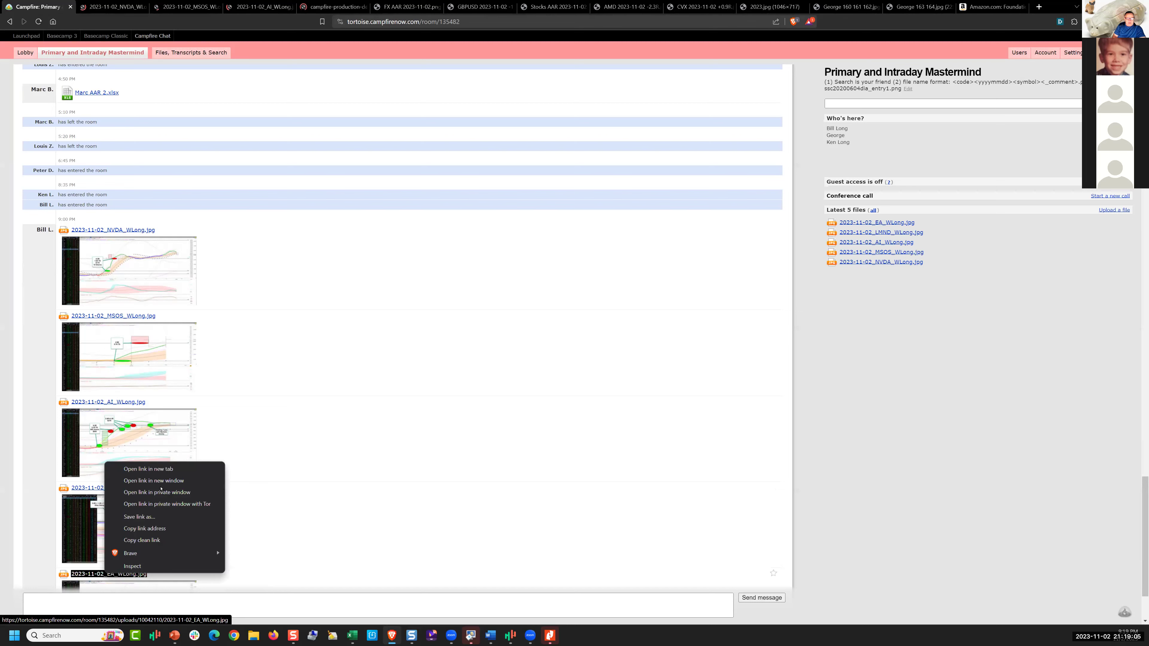
click(161, 468)
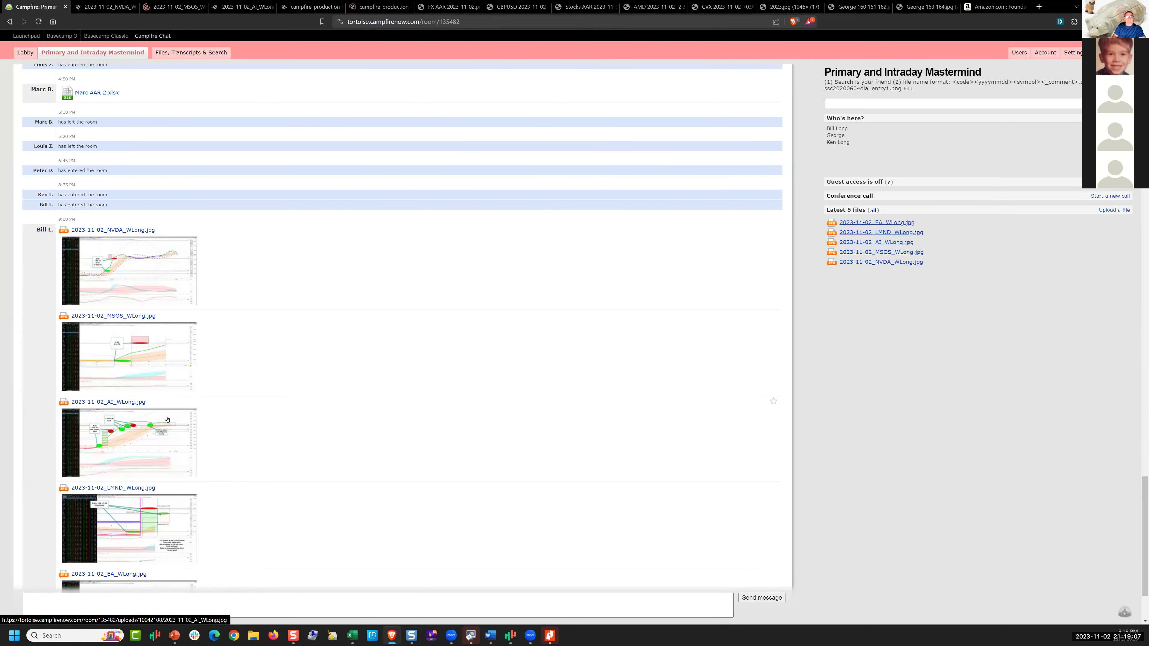
click(119, 8)
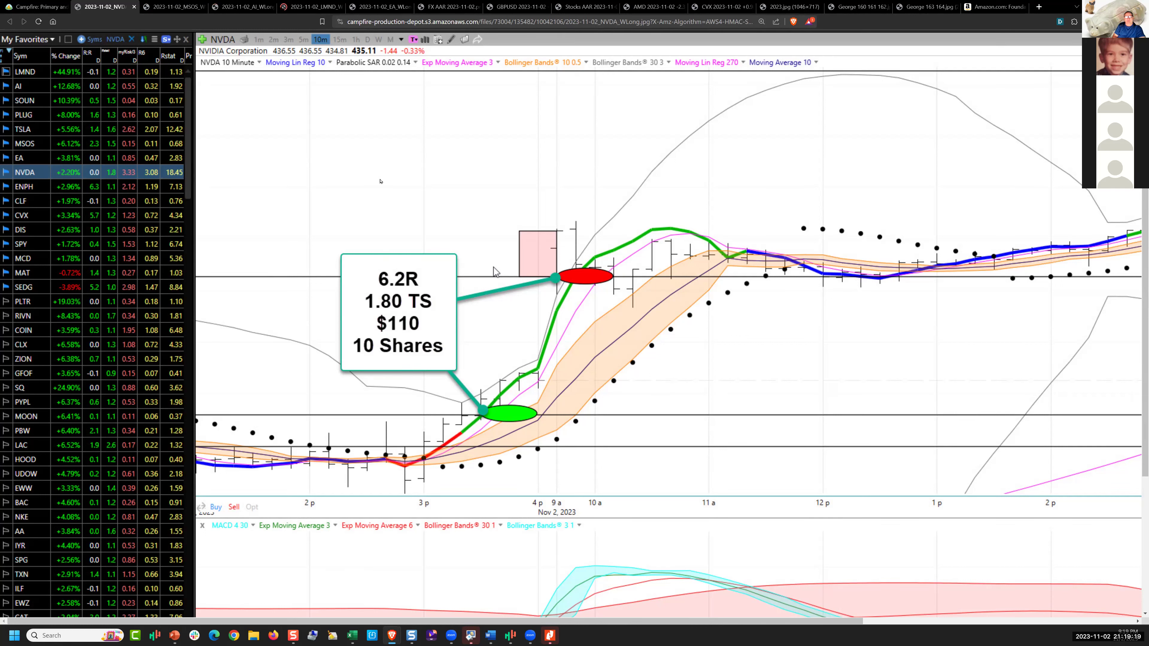
Look at the MSOS and AI charts, then scroll the LMND chart right to its 7.2R, $620 notes
click(185, 8)
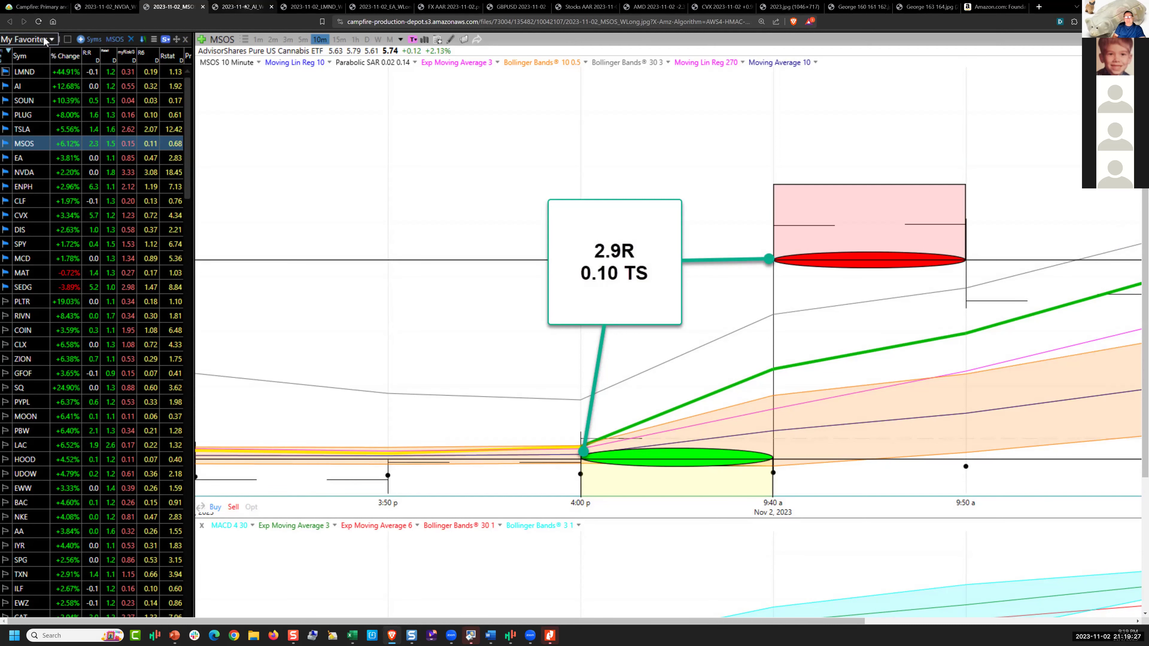
click(245, 7)
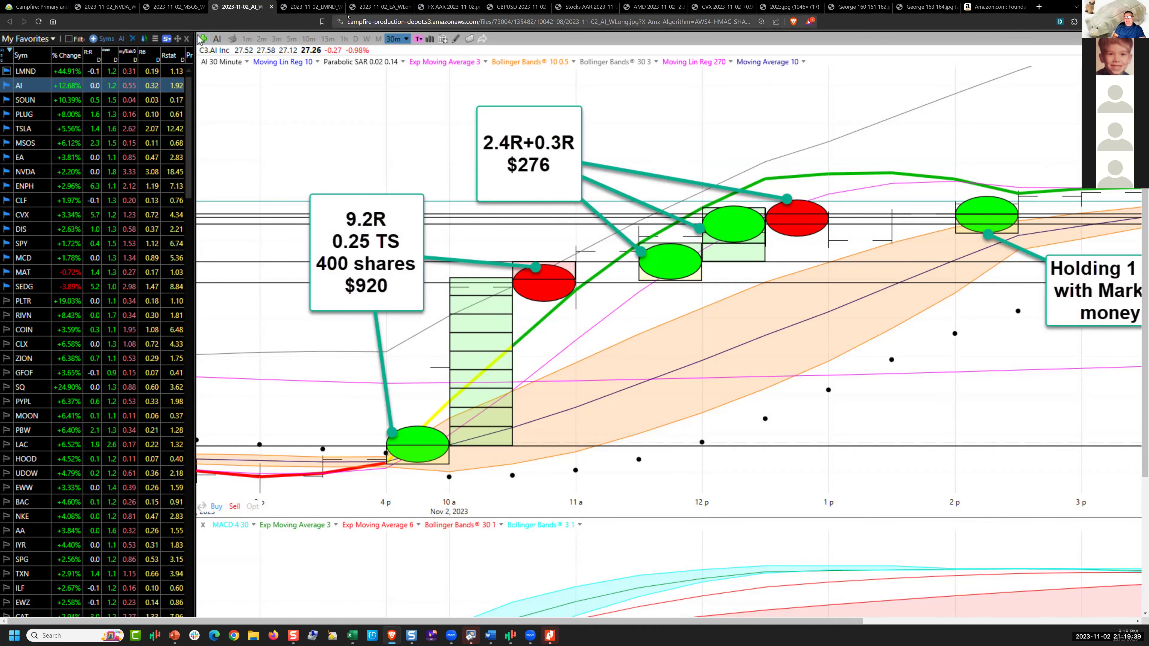
click(309, 6)
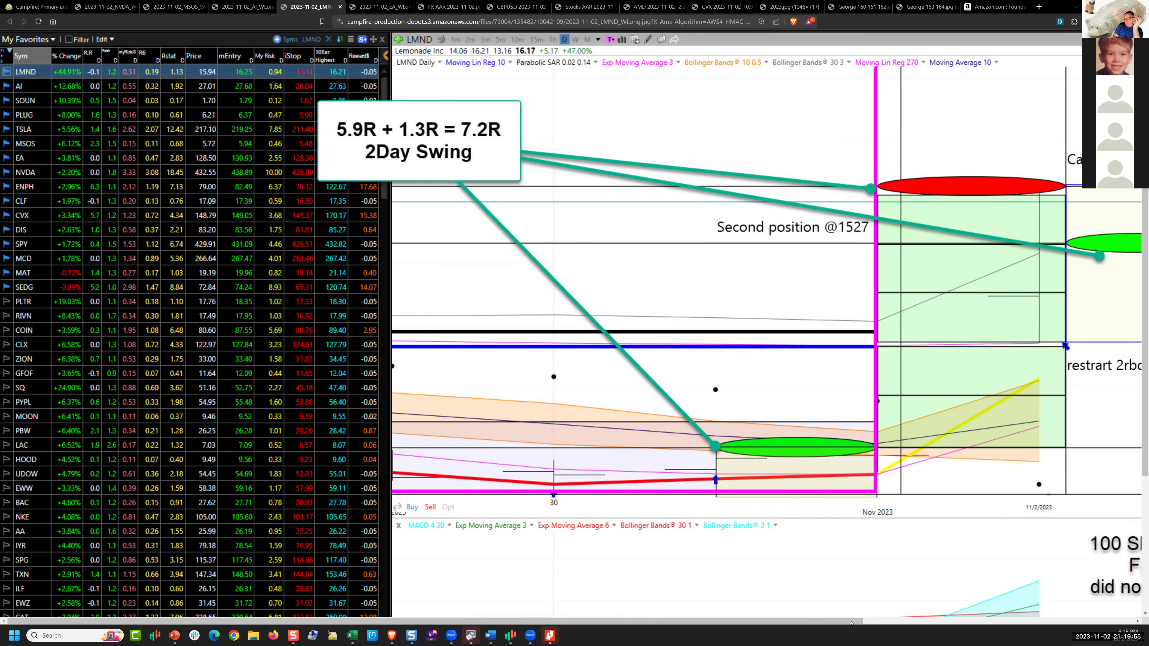
drag(850, 623, 880, 622)
scroll(948, 616, right, 7)
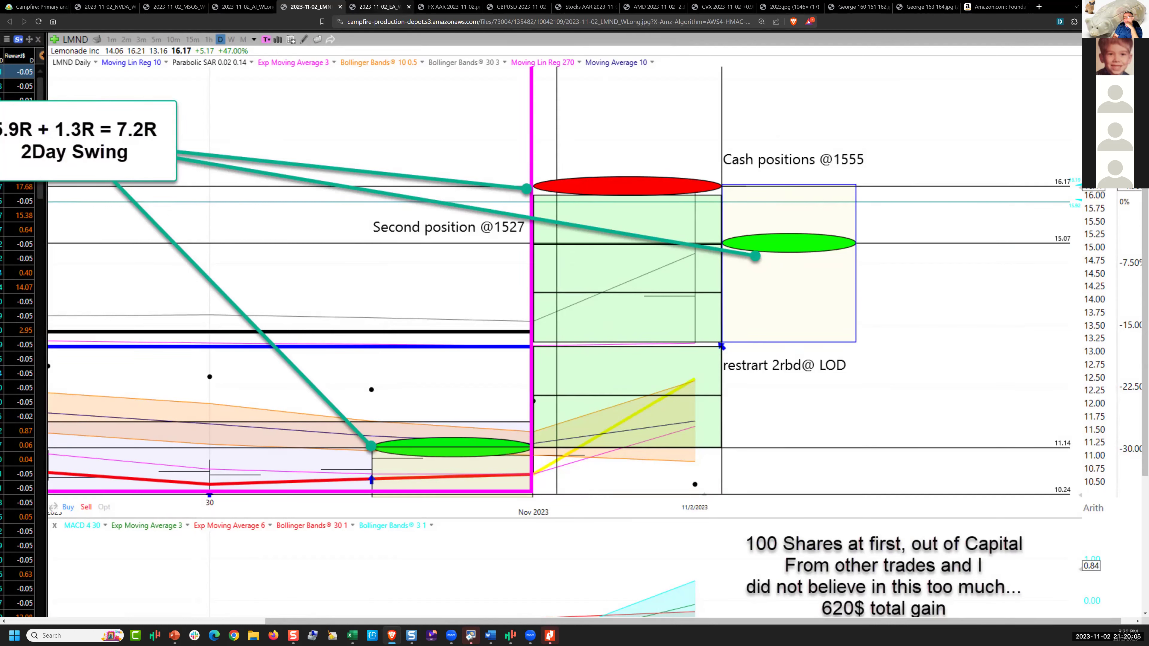
Zoom out three steps to see the whole EA chart, then bring d20231102.pdf forward in Nitro Pro
click(377, 6)
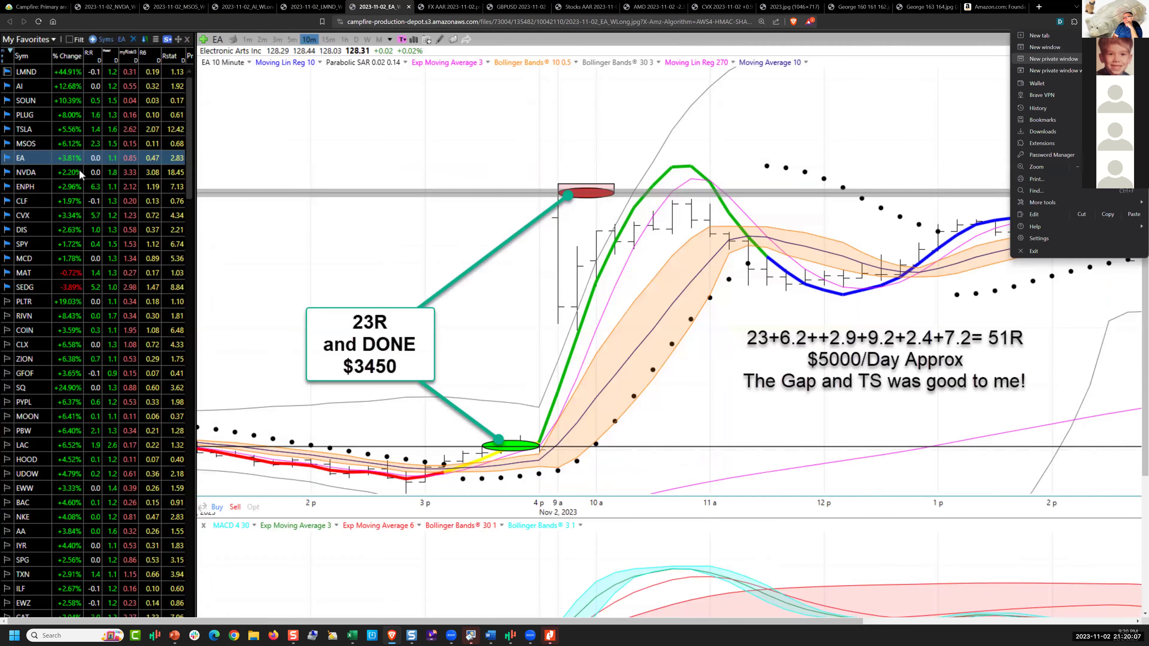
click(1076, 167)
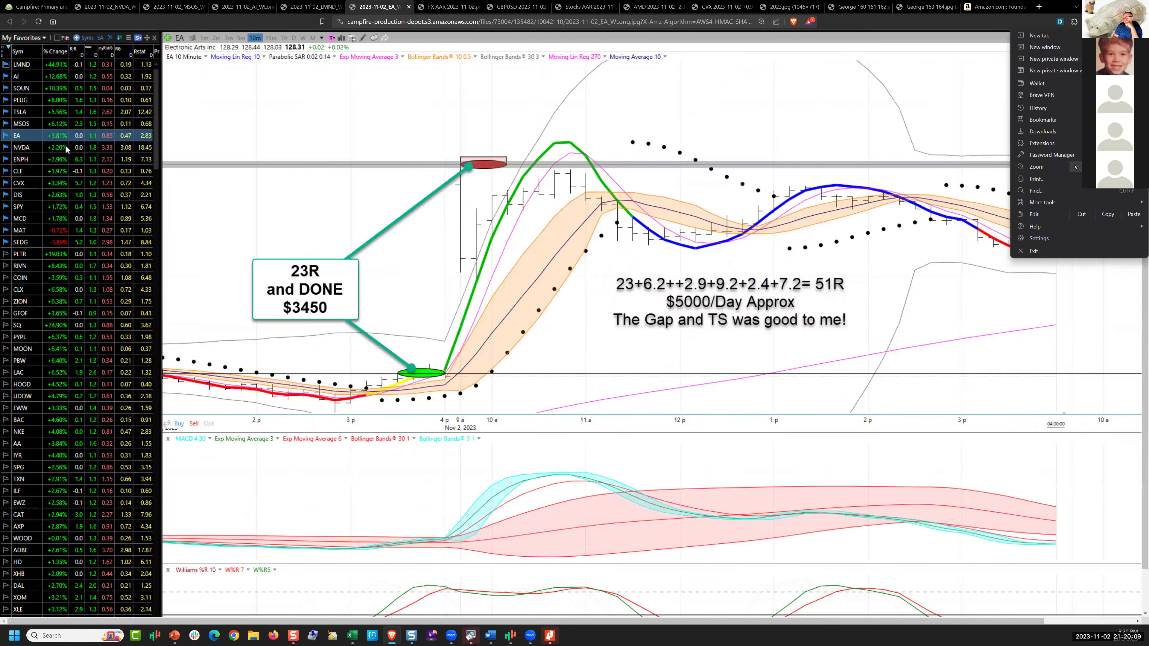
click(1076, 167)
click(1076, 167)
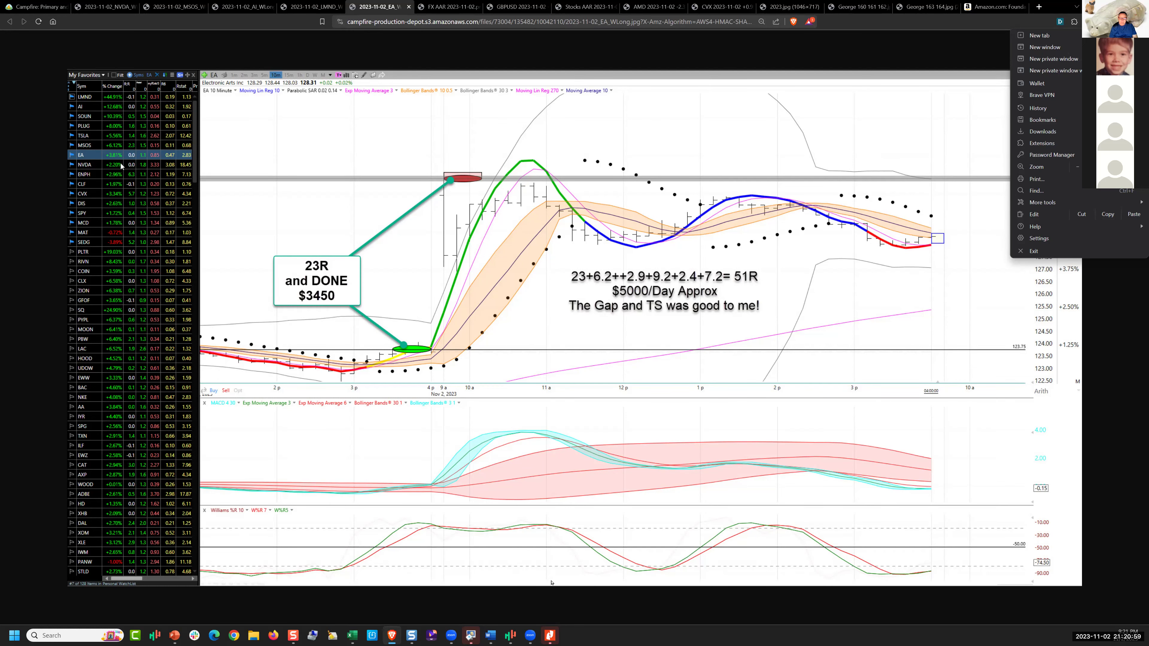
click(548, 635)
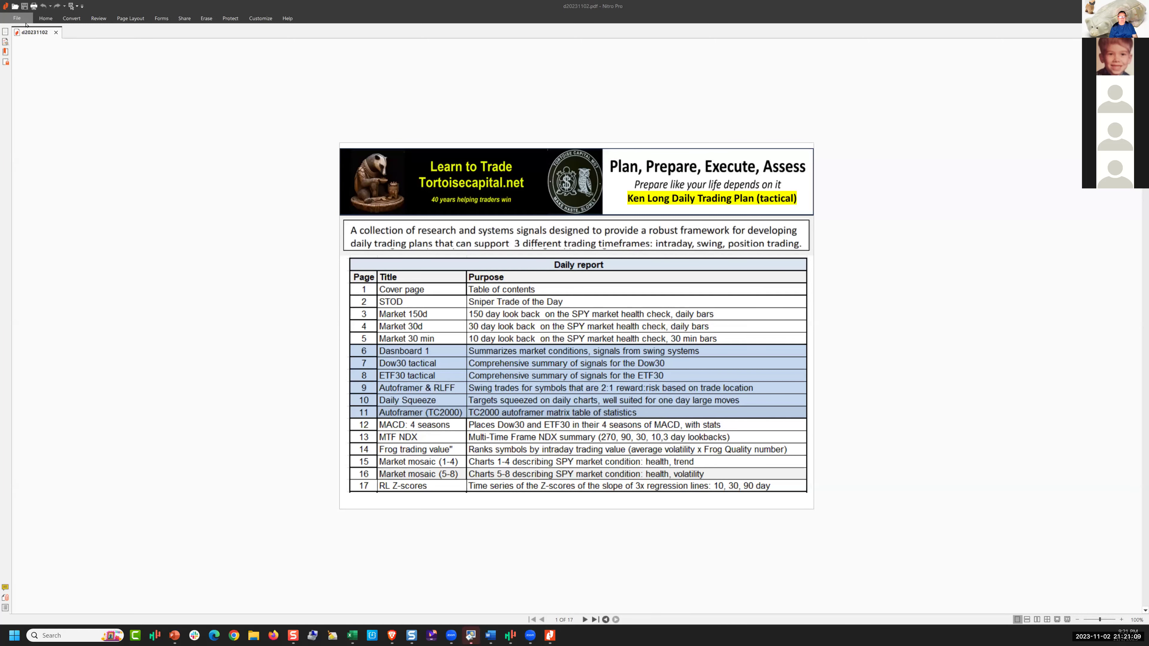
Set the trading-plan PDF zoom to Fit Width and scroll down to the page 4 SPY chart
click(41, 21)
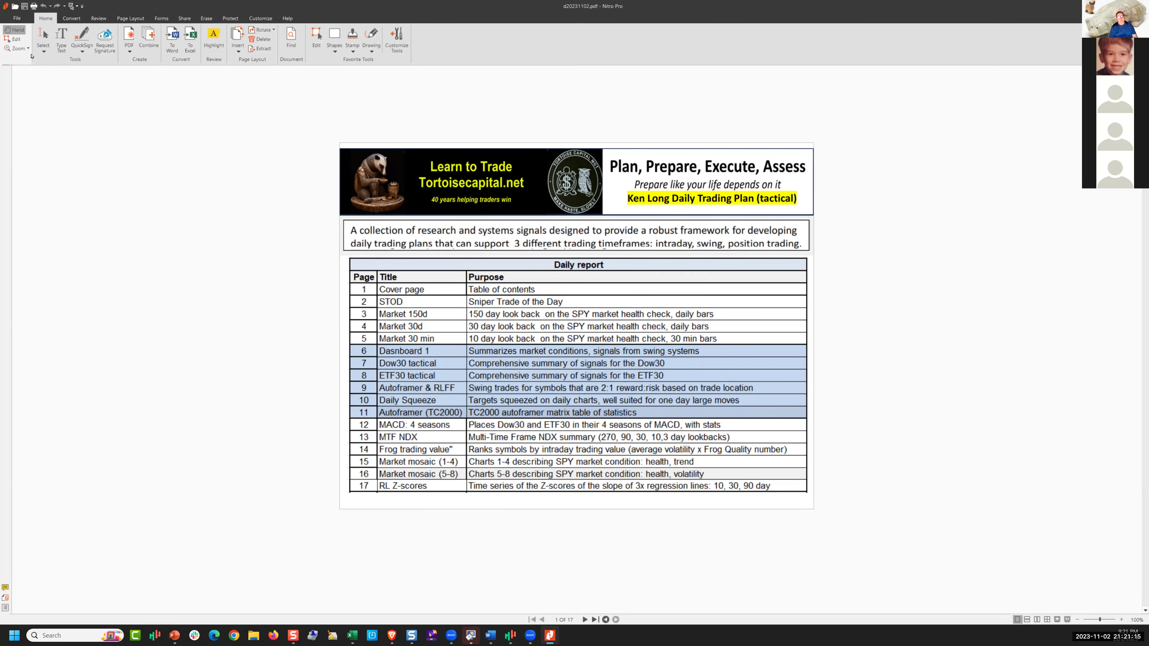
click(28, 48)
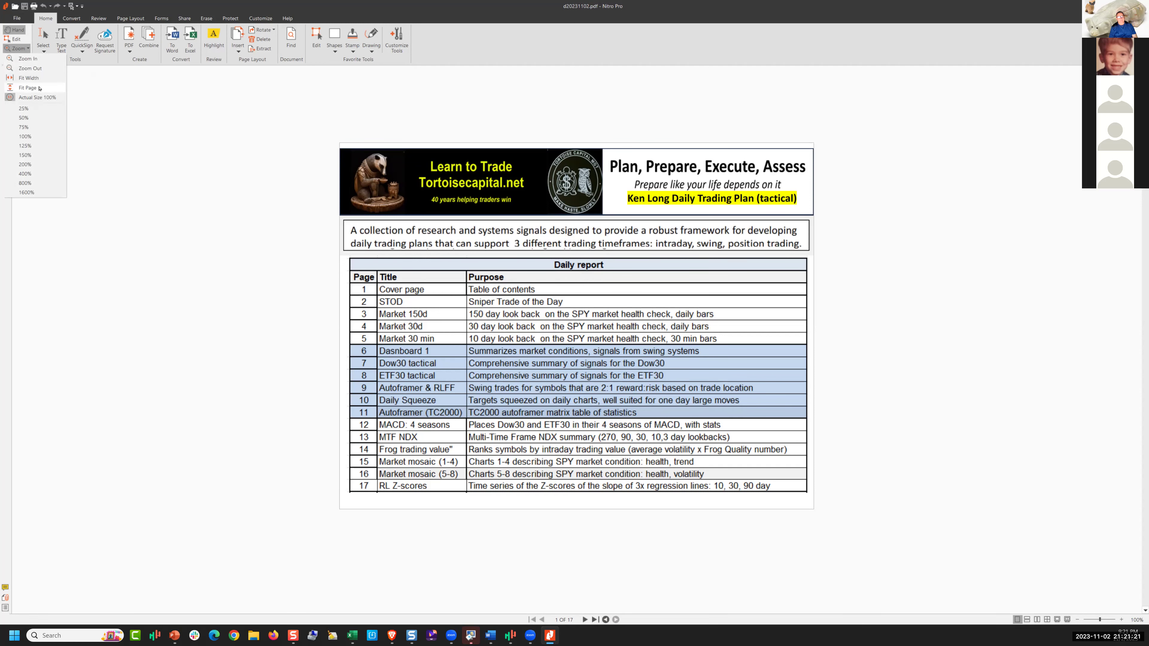
click(39, 88)
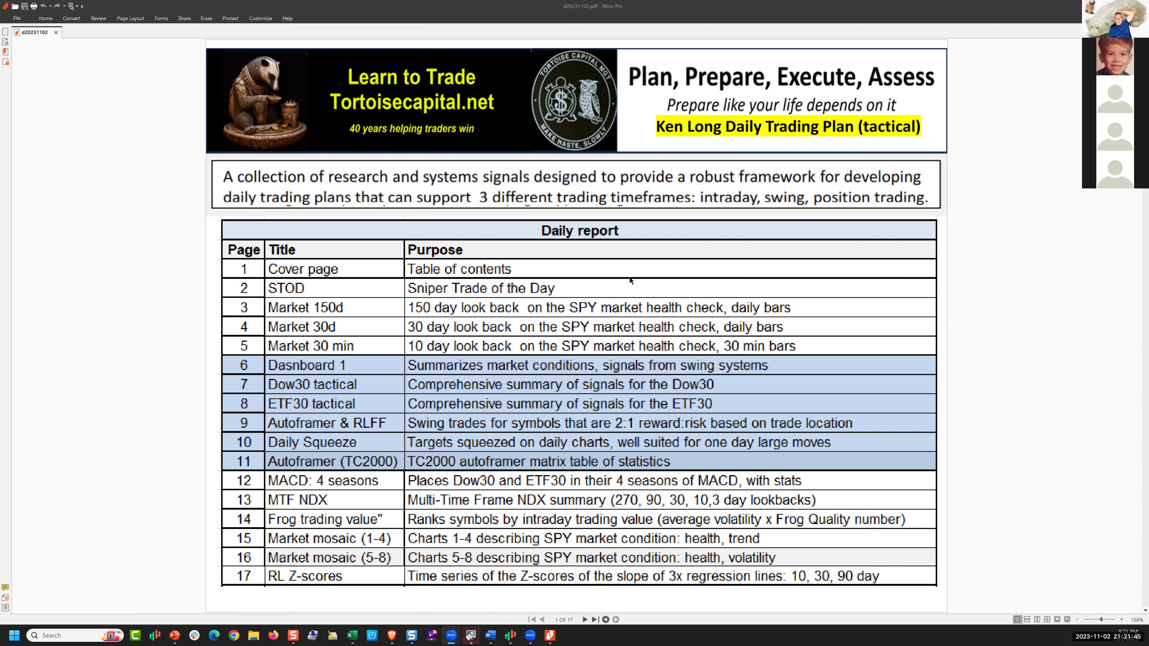
scroll(629, 279, down, 3)
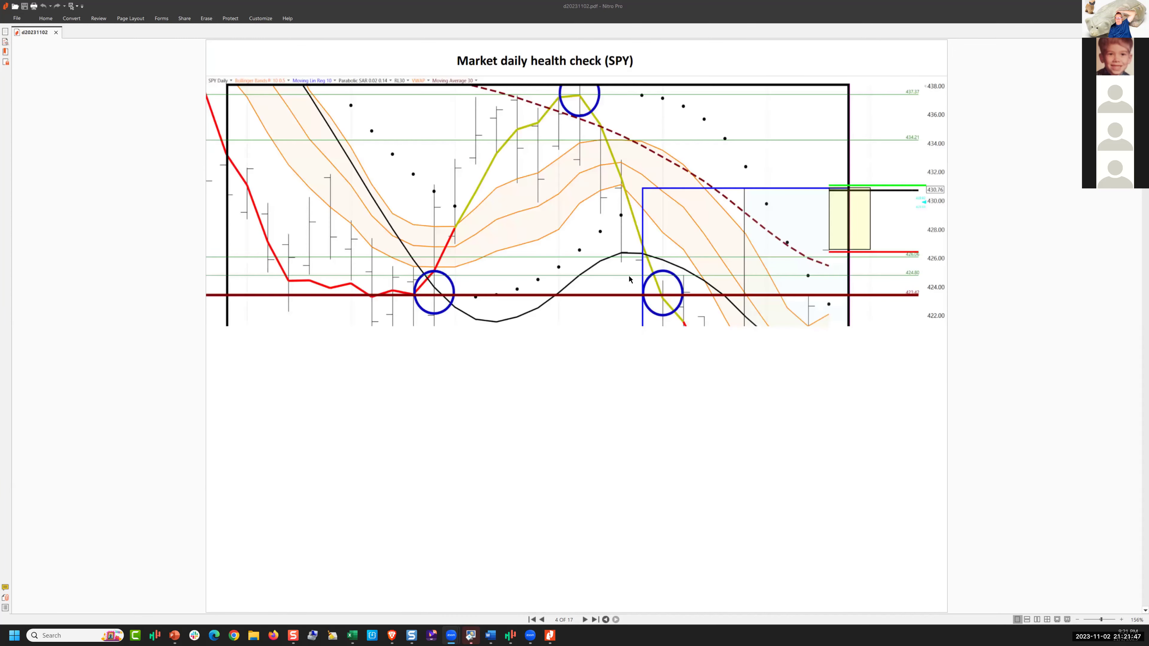
Review the SPY daily health-check chart, then page down to the page 5 SPY 30 min chart
scroll(628, 274, up, 2)
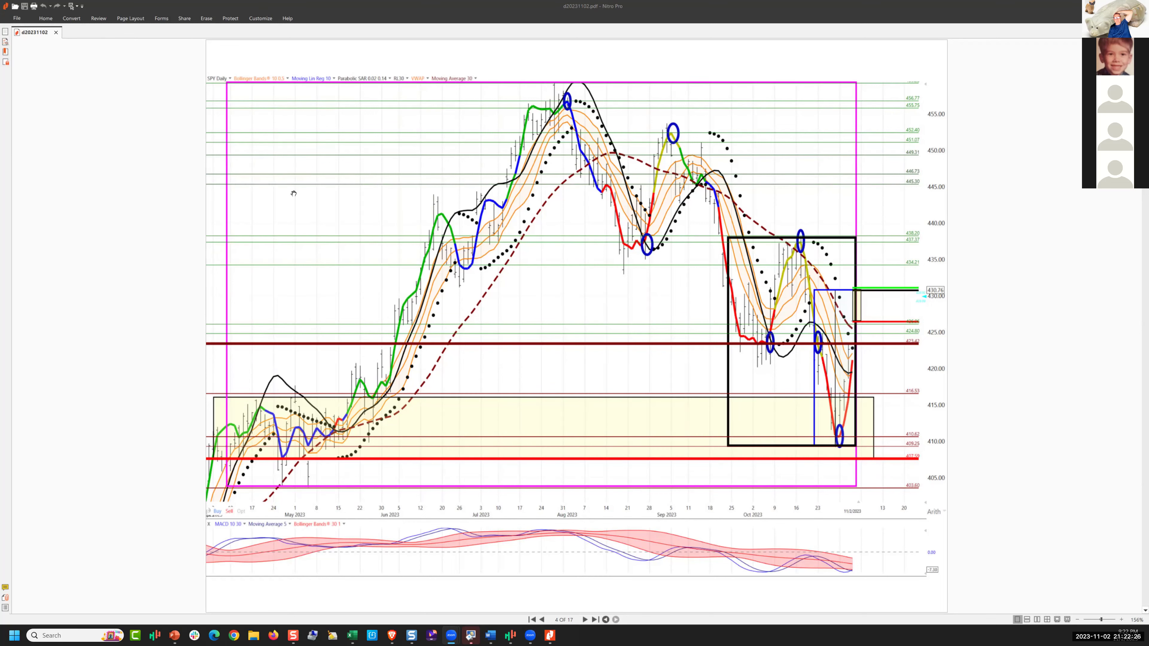
scroll(294, 193, down, 2)
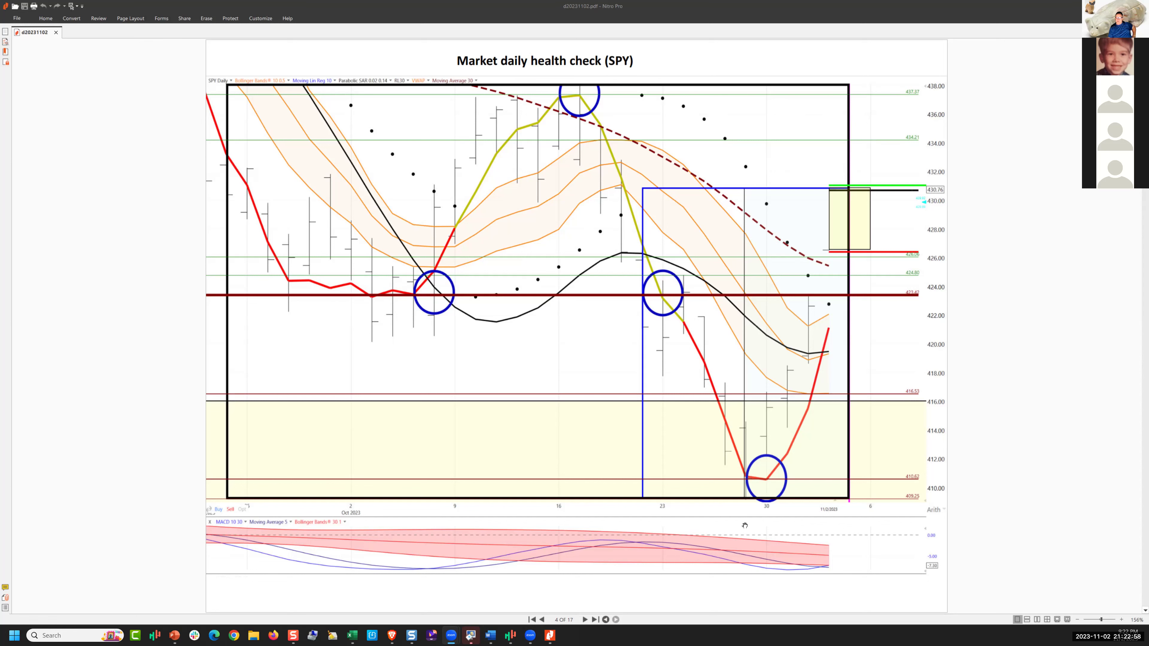
key(Page_Down)
key(Page_Down)
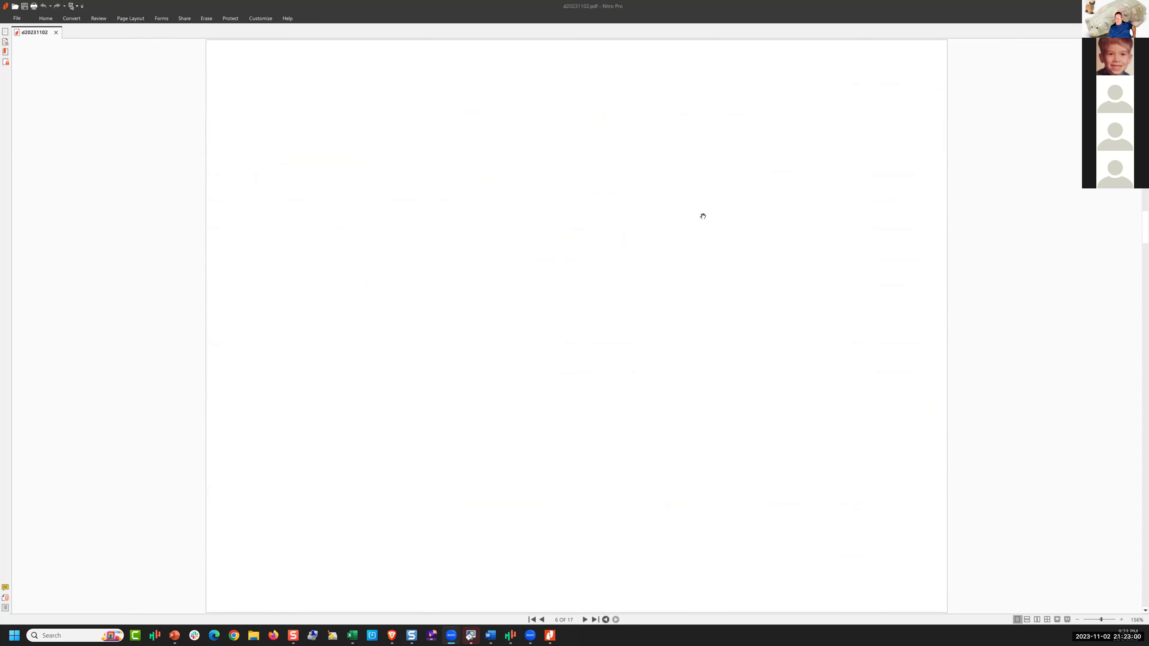
key(Page_Up)
key(Page_Up)
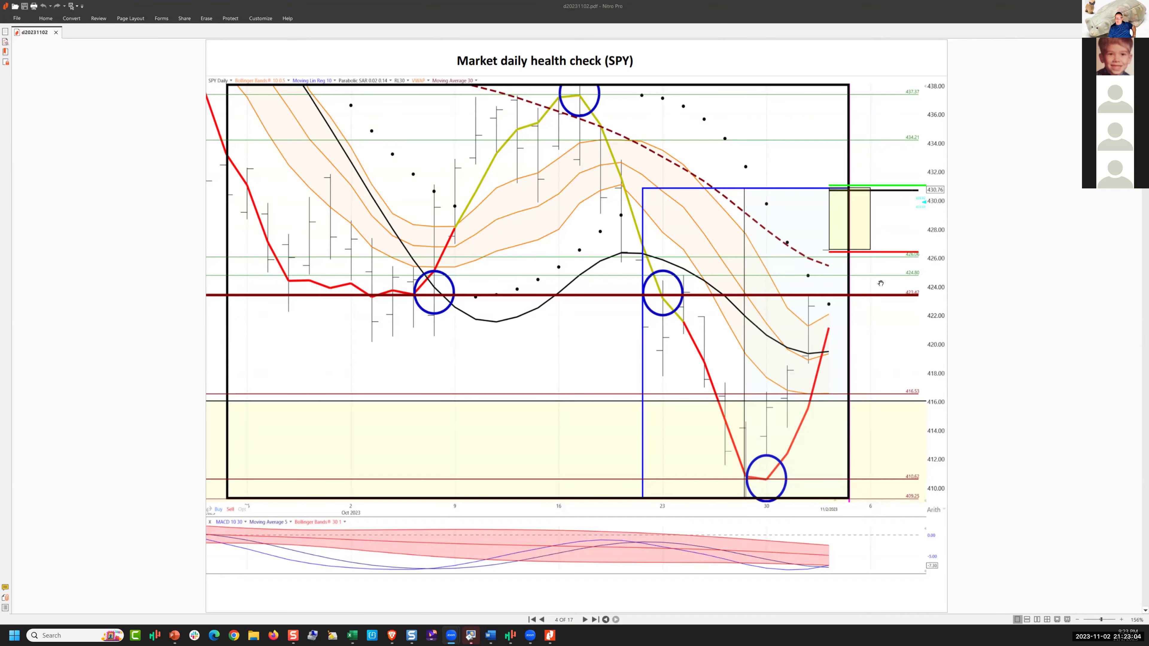
key(Page_Down)
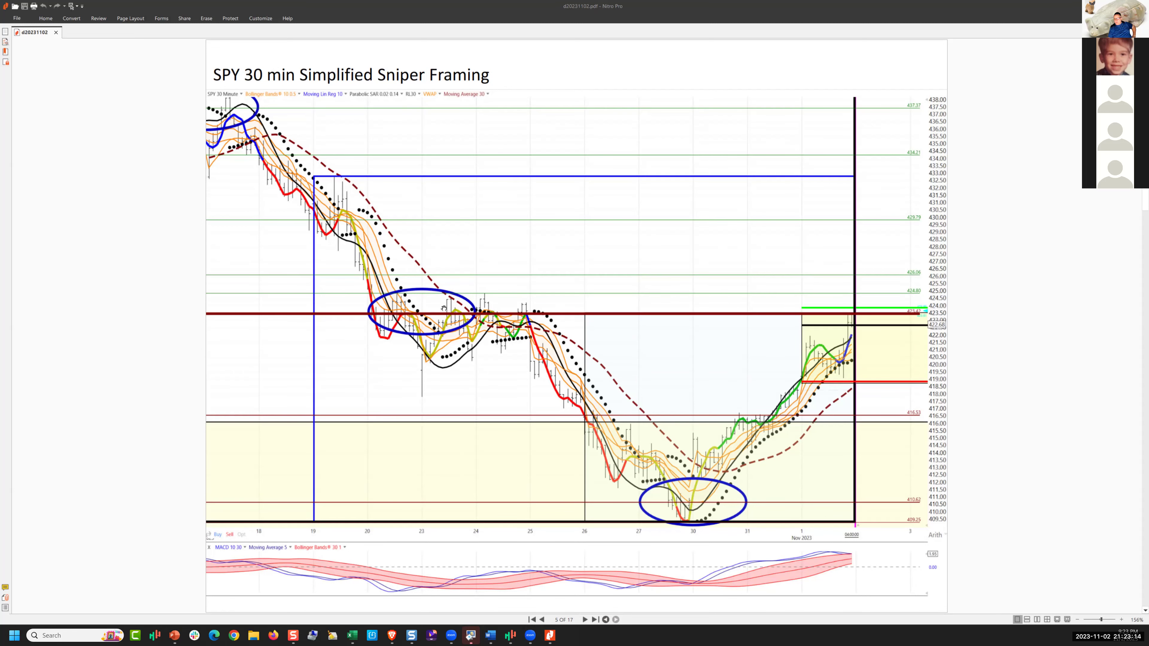
Scroll through page 6's market classification and statistics down to page 7's Dow 30 summary
scroll(452, 308, down, 2)
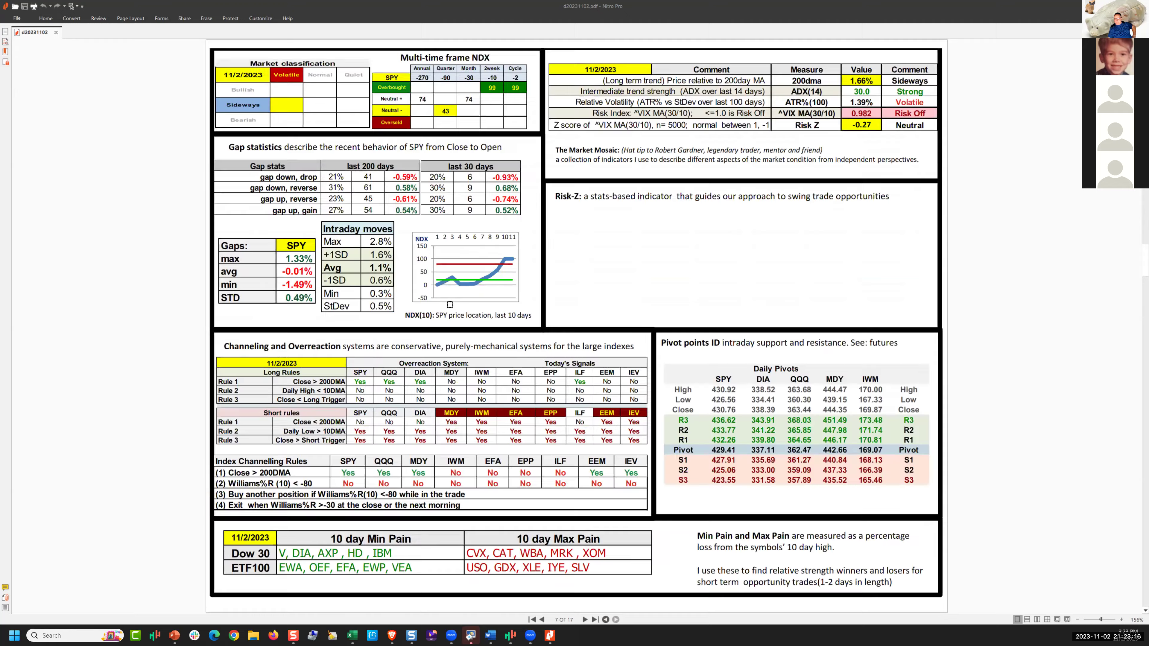
scroll(450, 308, up, 2)
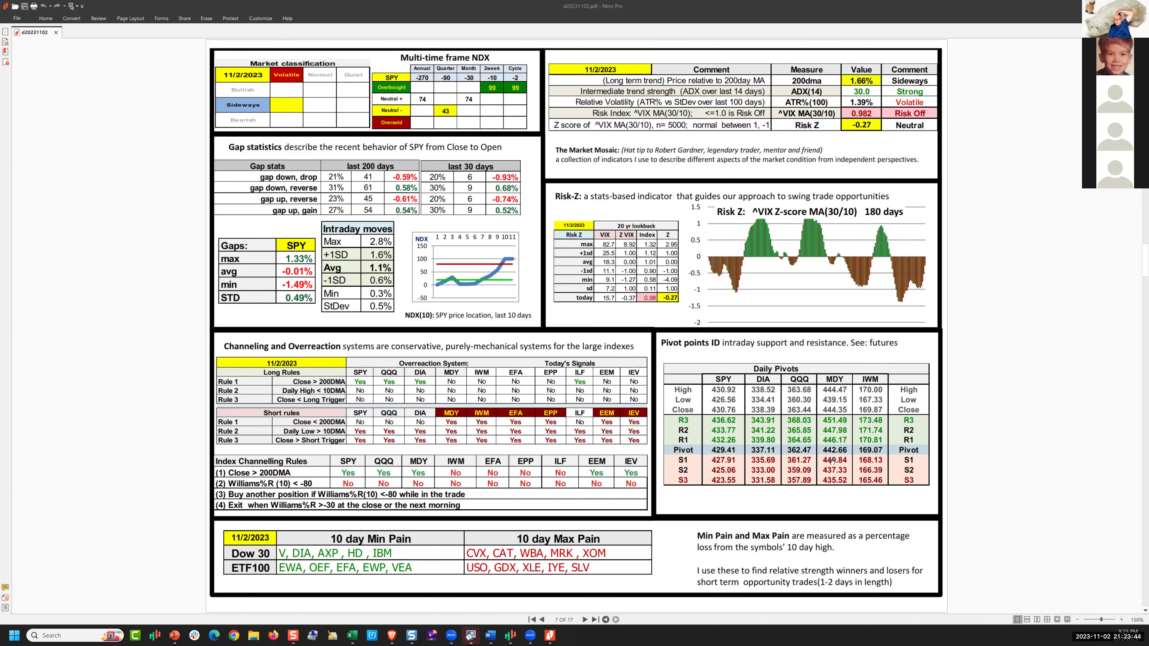
scroll(833, 461, down, 2)
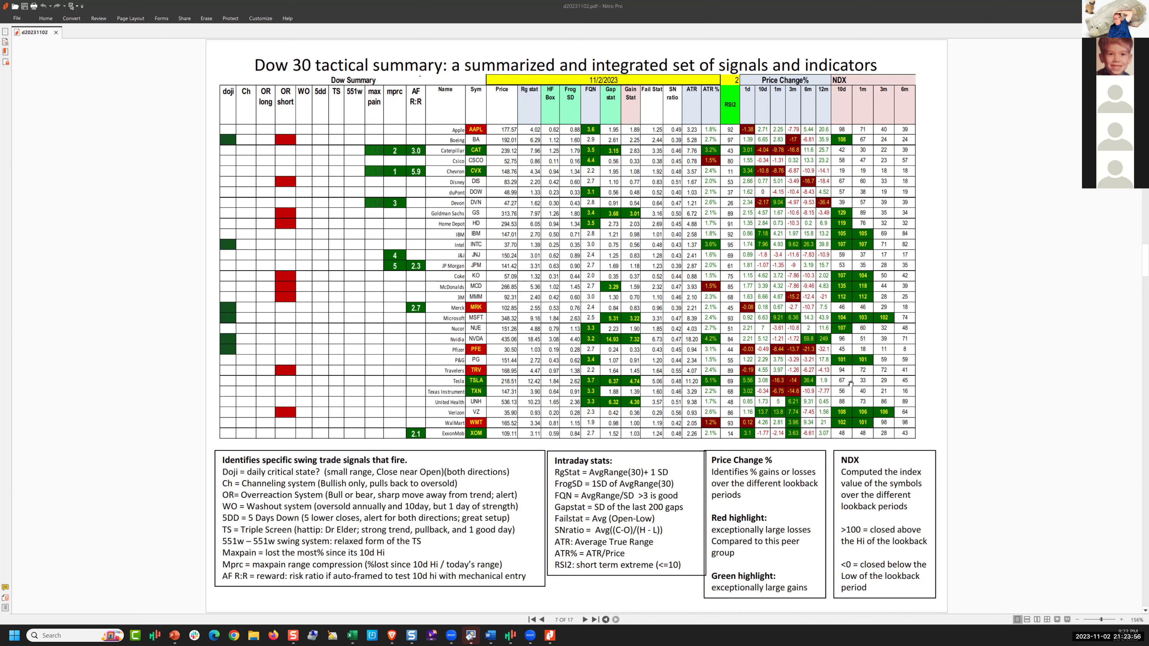
Scroll from the page 8 ETF30 tactical summary to the page 9 Autoframer reward:risk table
scroll(718, 354, down, 5)
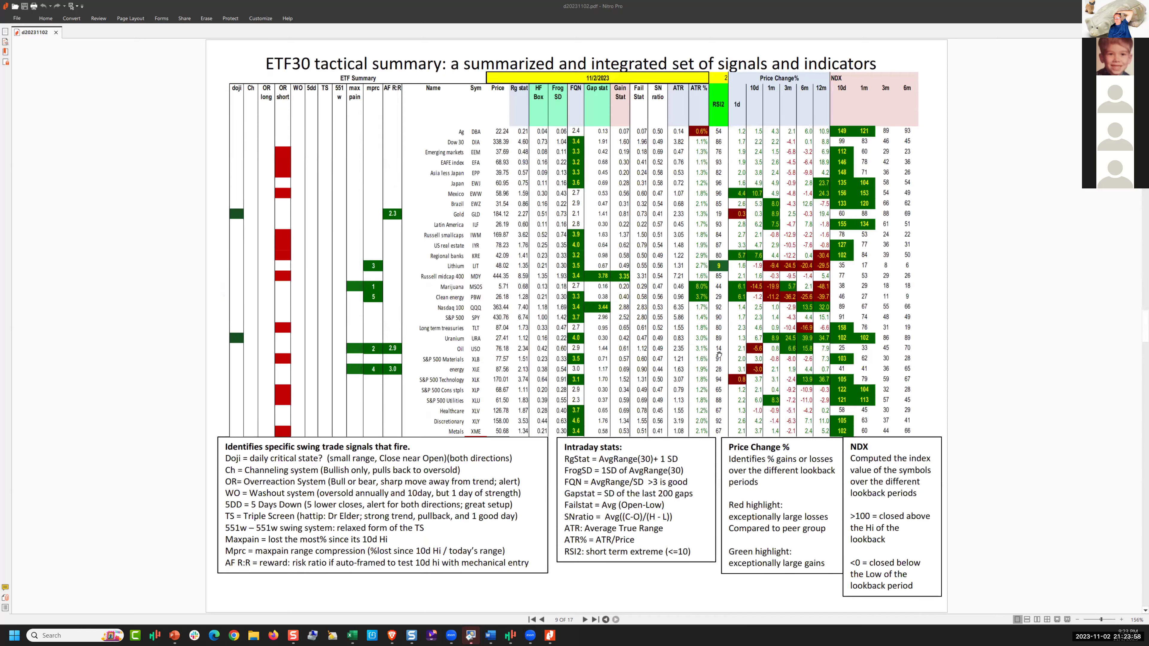
scroll(719, 354, up, 2)
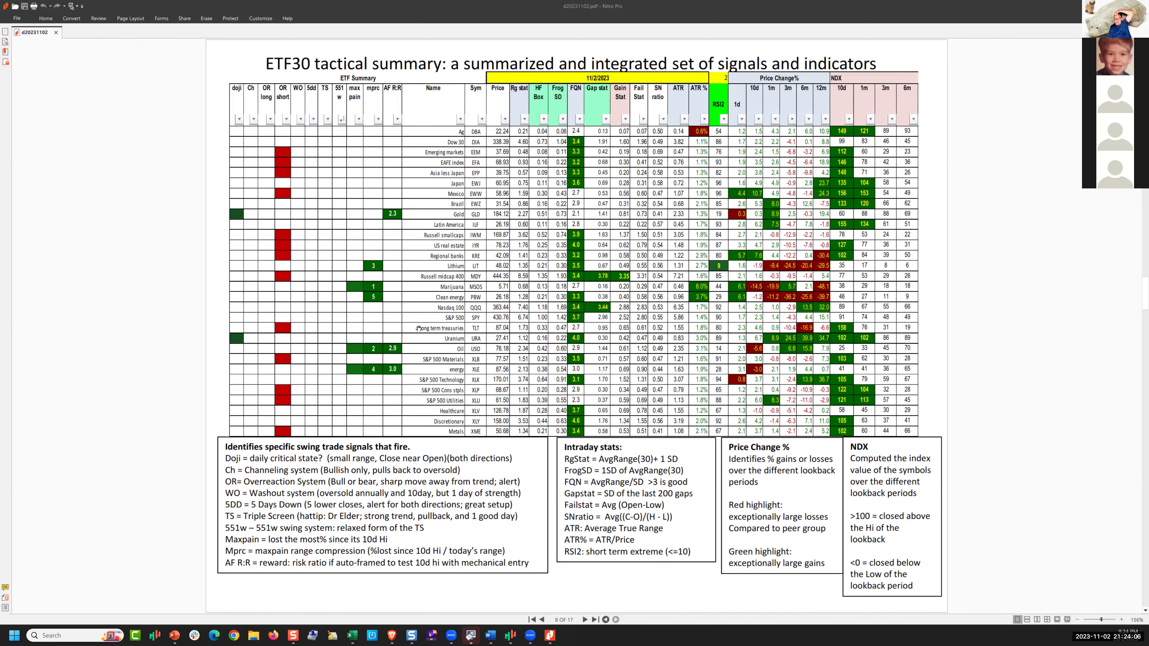
scroll(420, 328, down, 2)
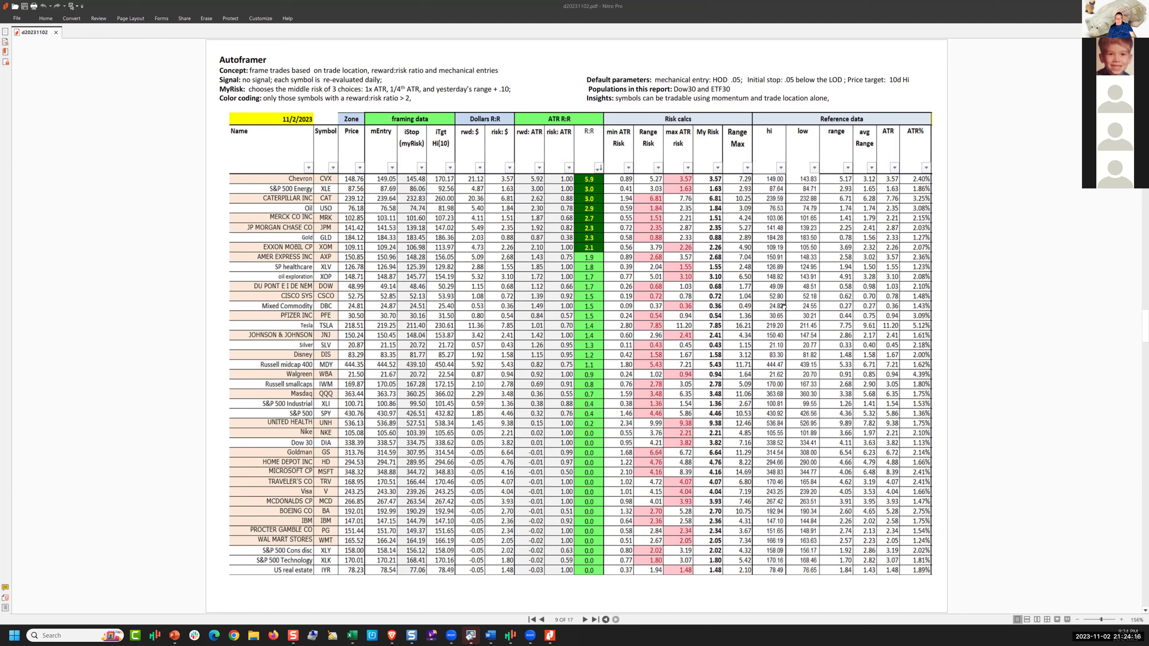
Scroll through pages 10–14, then settle on the page 13 11/2/2023 Multi-time Frame NDX Summary
scroll(777, 302, down, 2)
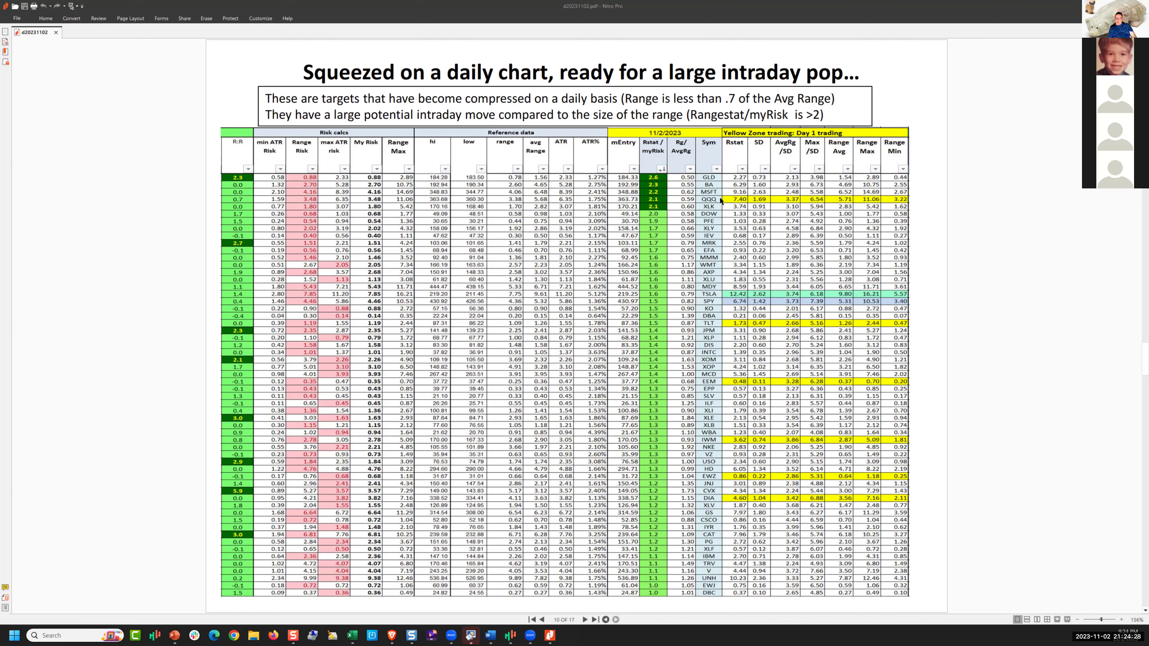
scroll(716, 230, down, 2)
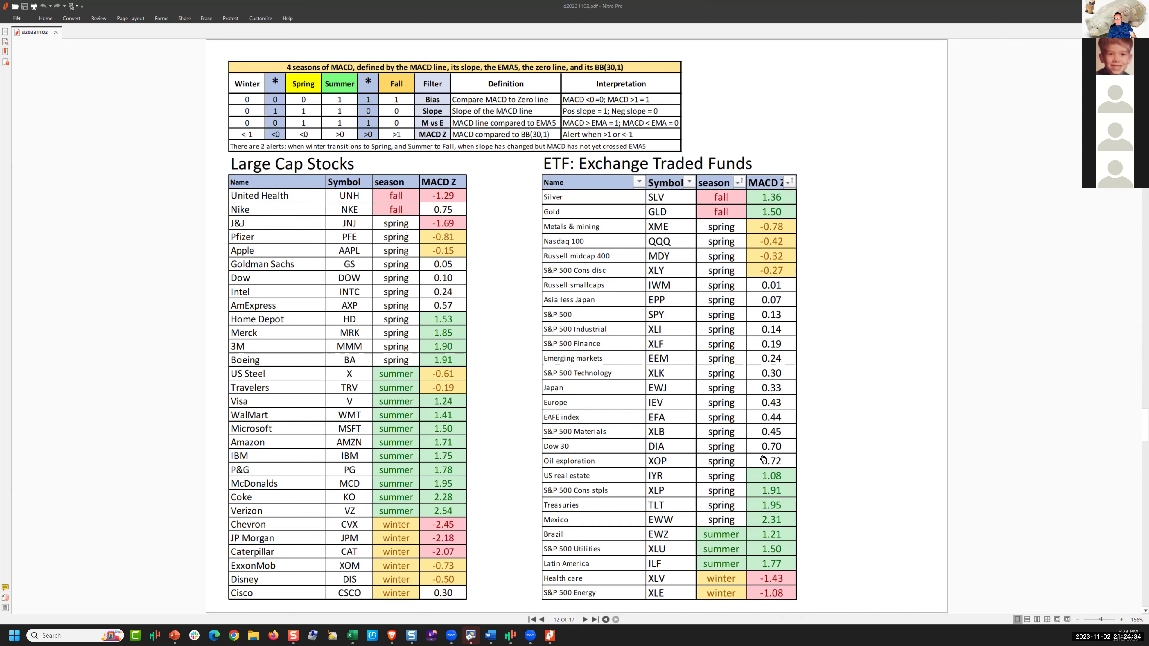
scroll(765, 455, down, 2)
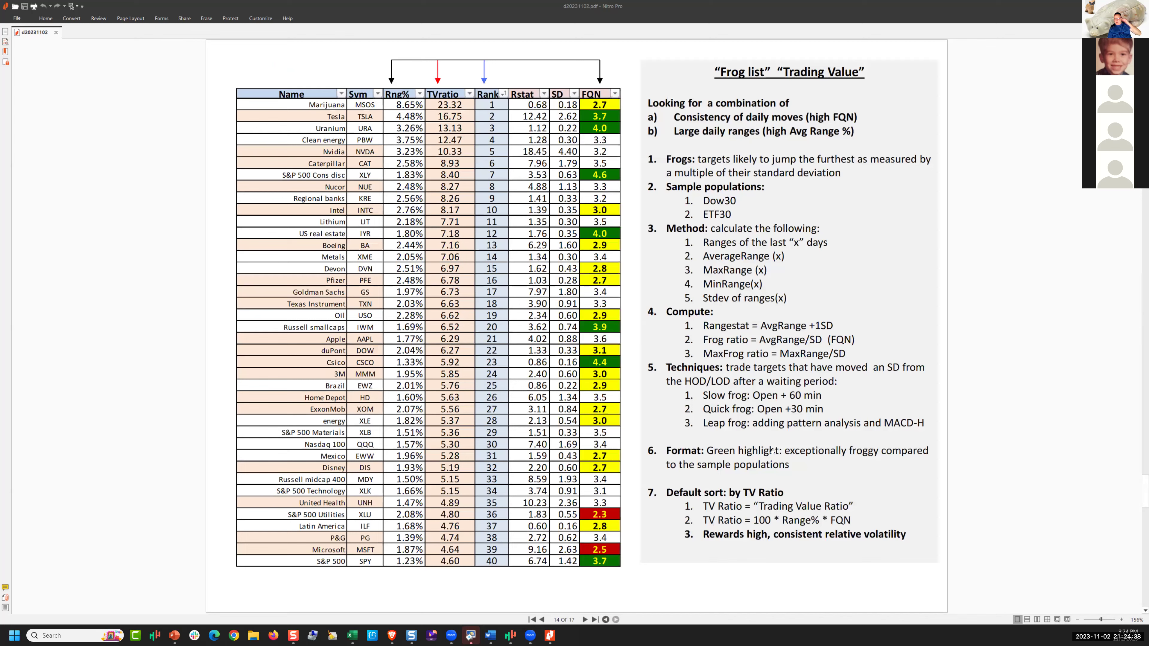
scroll(771, 450, up, 1)
scroll(771, 453, up, 1)
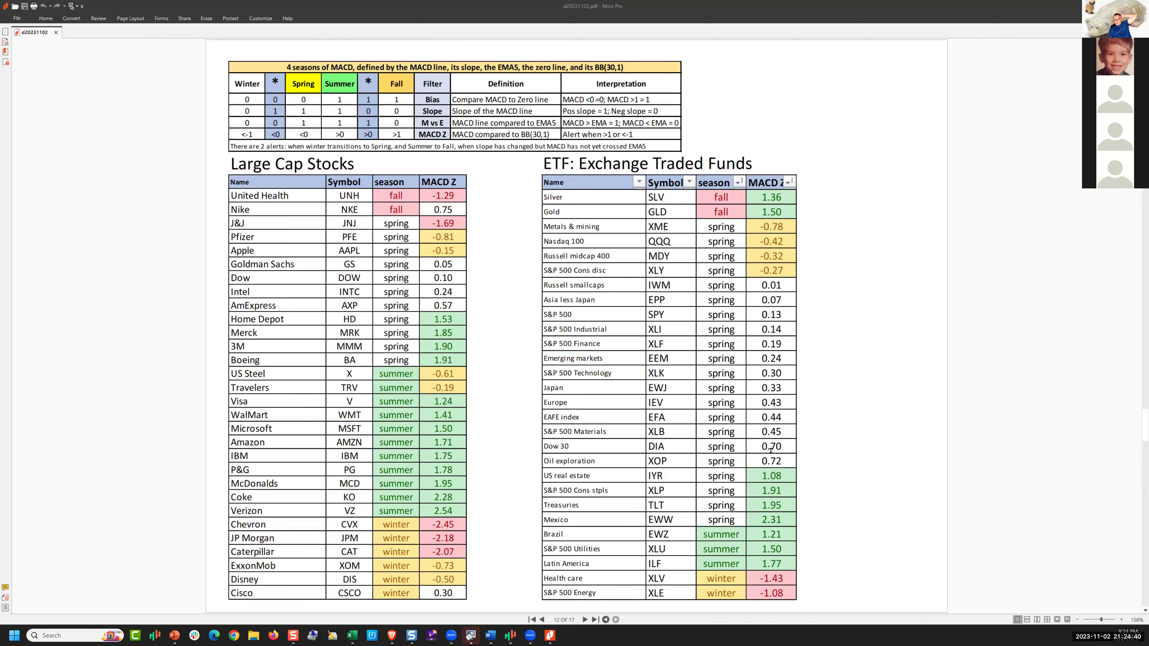
scroll(850, 389, down, 1)
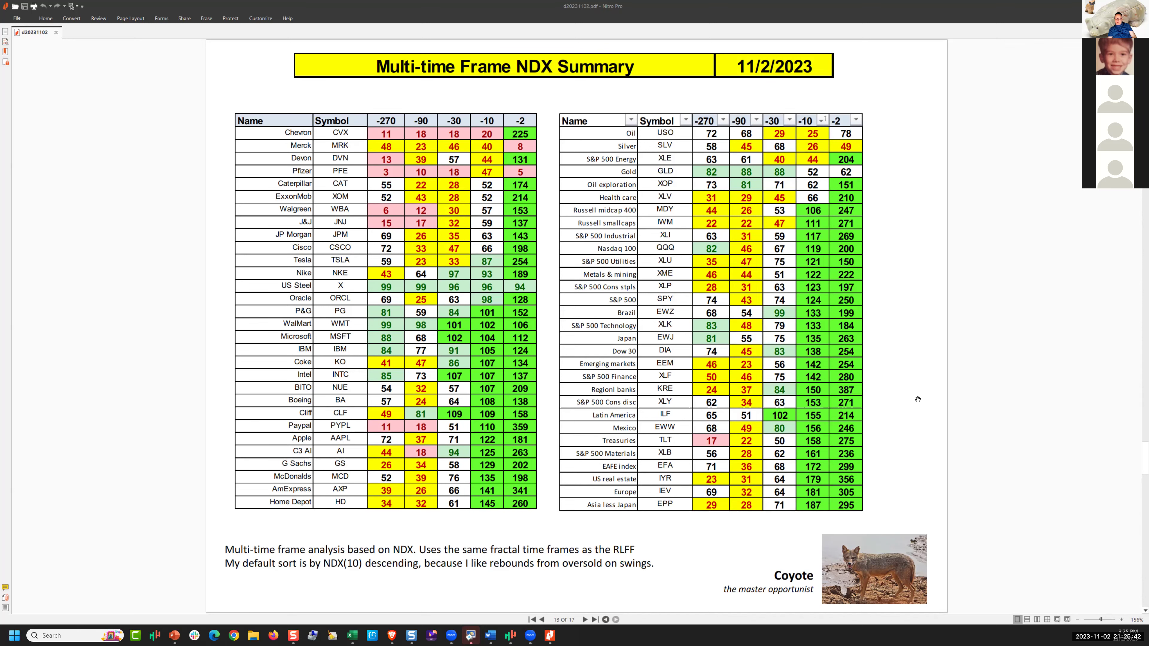
Scroll to page 14, the Frog list table led by MSOS at a 23.32 TV ratio
scroll(913, 400, down, 2)
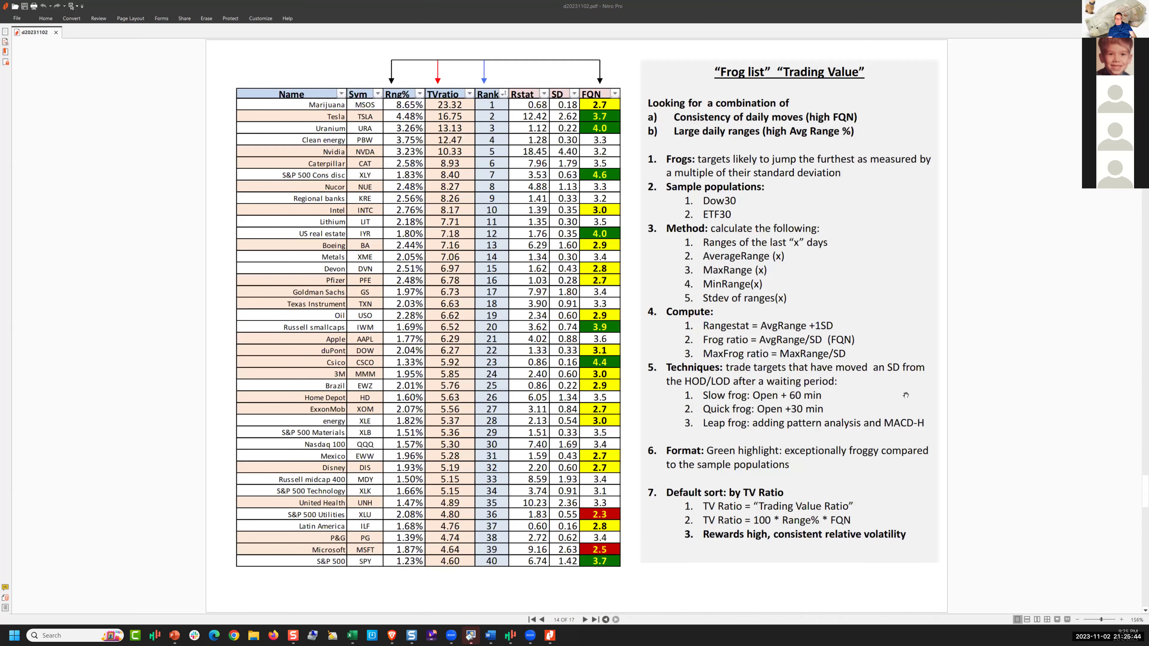